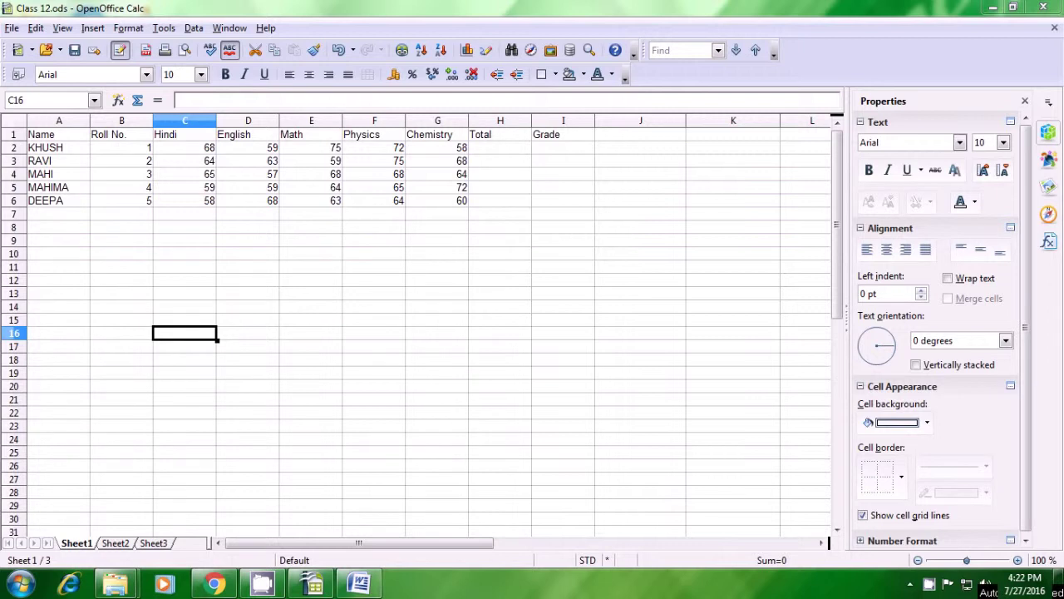
Step: Enter =SUM(C2:G2) in H2 for the first student's total of 332
left_click(495, 151)
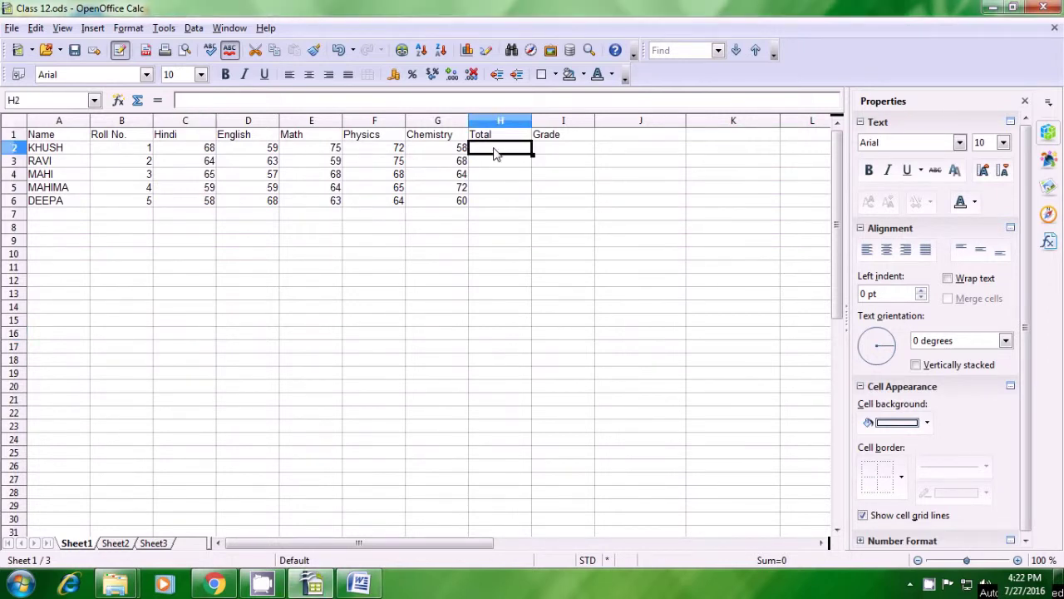
type("=")
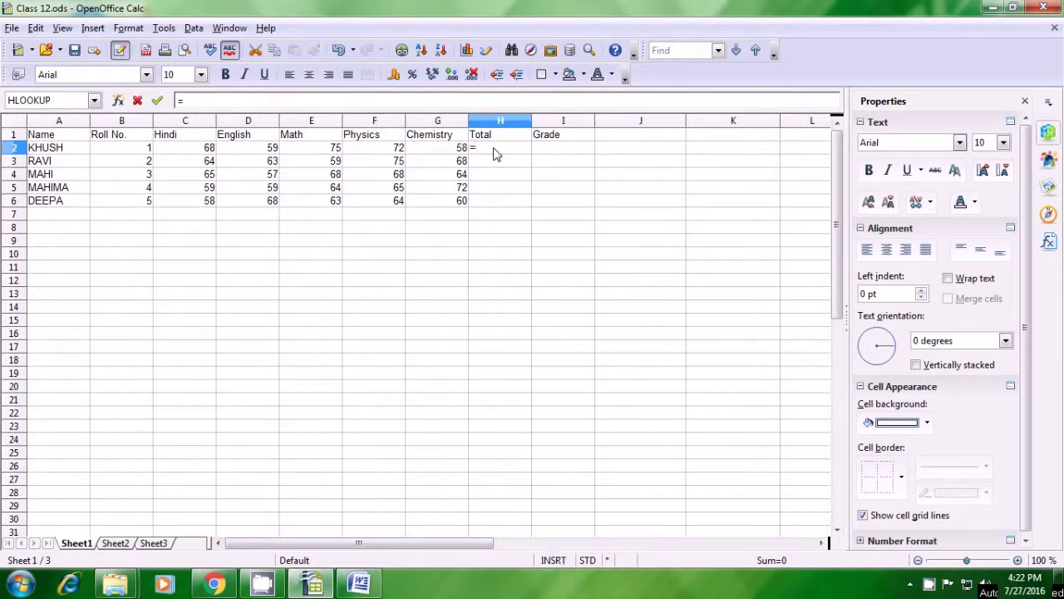
type("sum(")
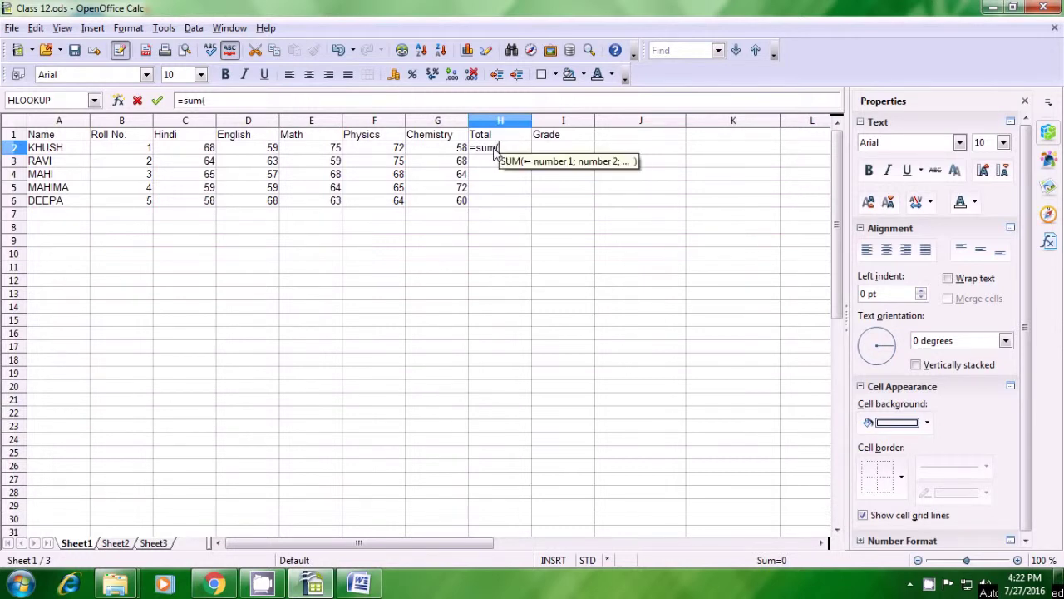
left_click_drag(203, 150, 418, 156)
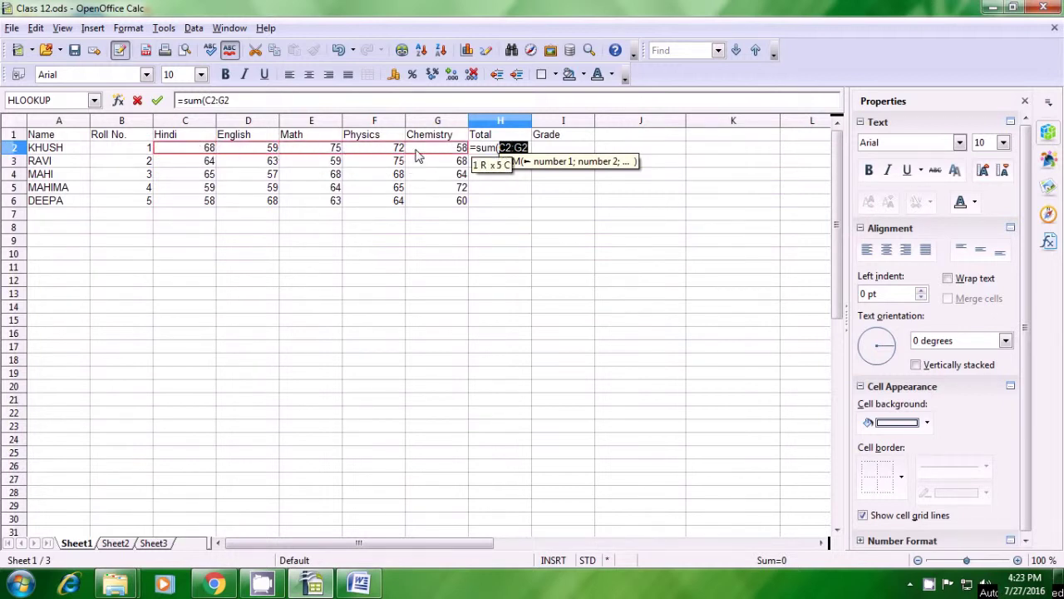
type(")")
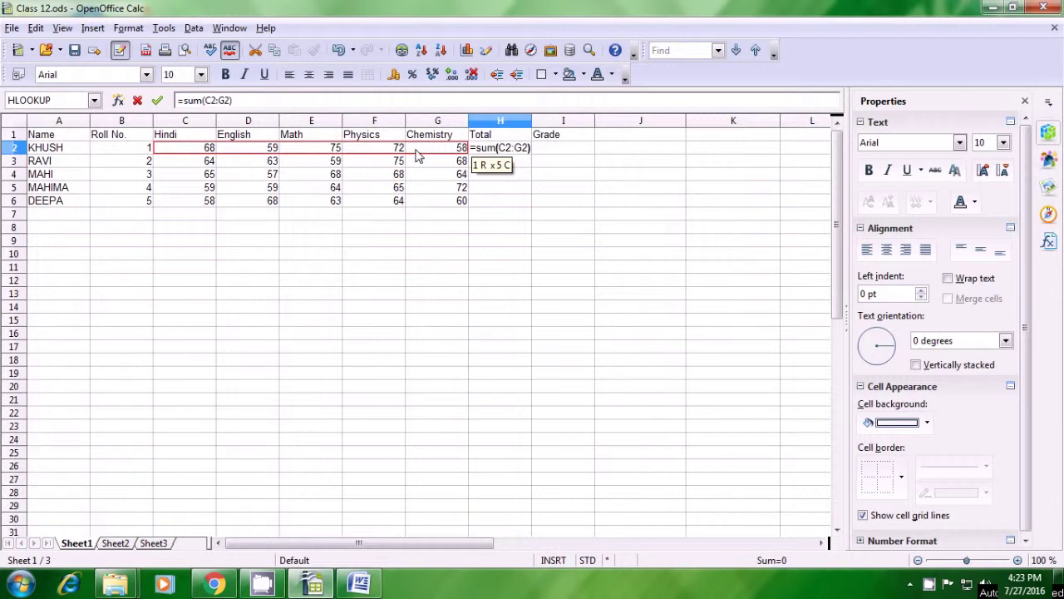
key("Return")
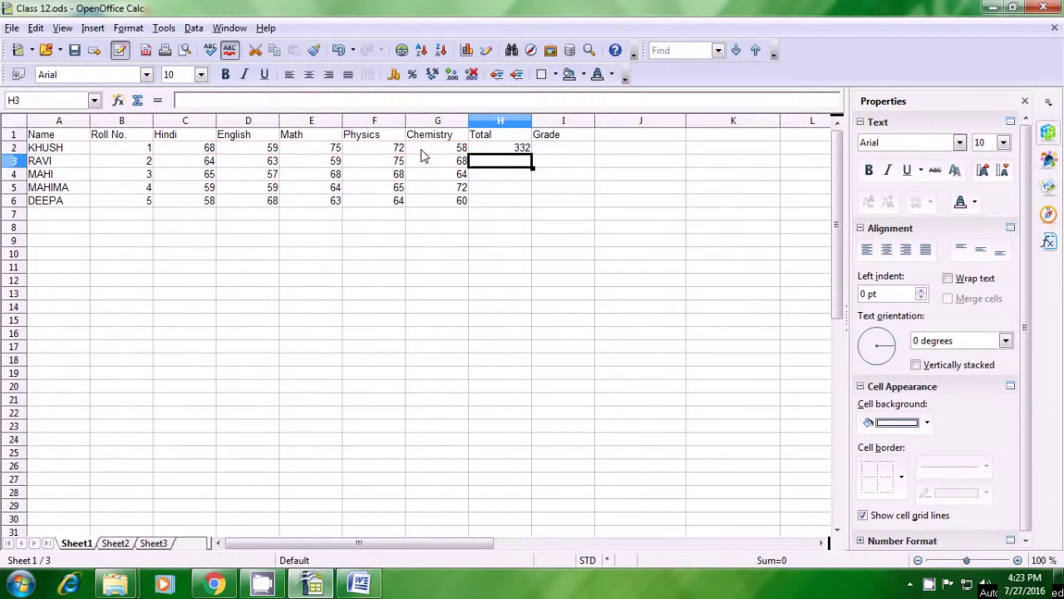
Step: Copy the total formula down to H6, giving 329, 322, 319 and 313
left_click(499, 152)
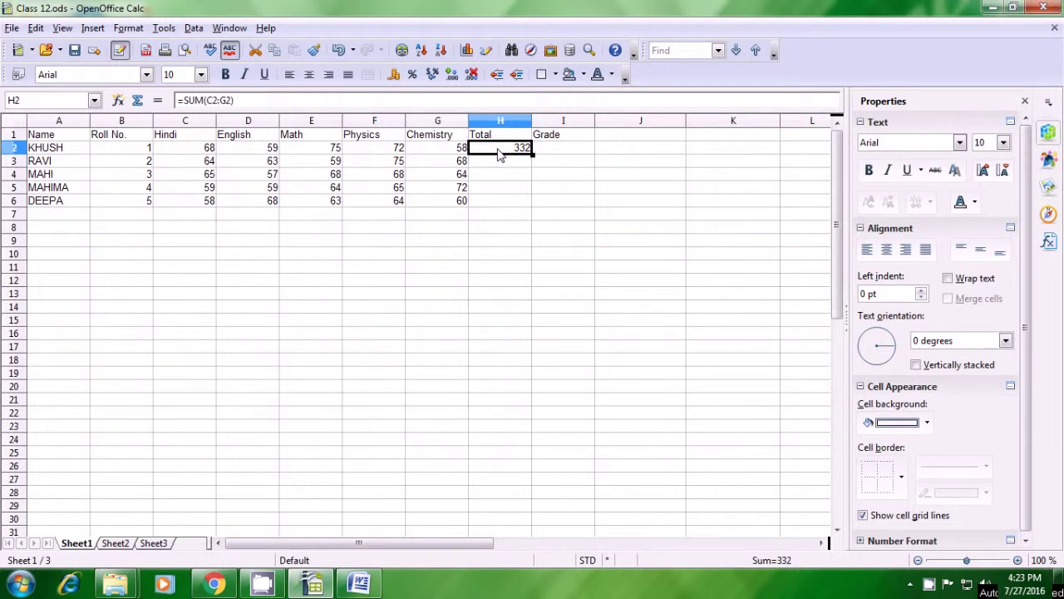
left_click_drag(532, 155, 533, 205)
left_click(525, 231)
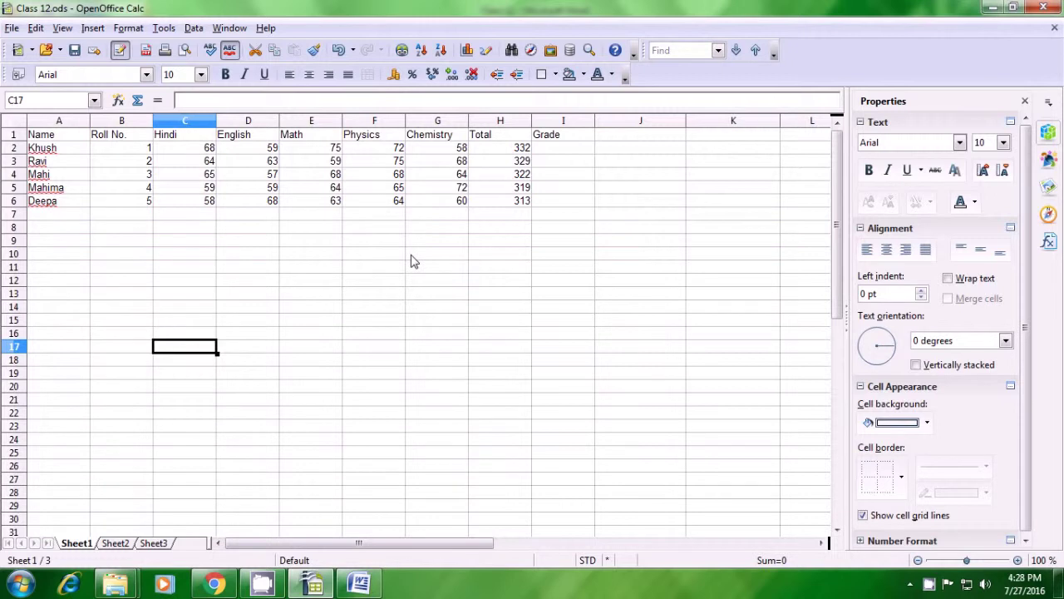
left_click_drag(56, 151, 54, 203)
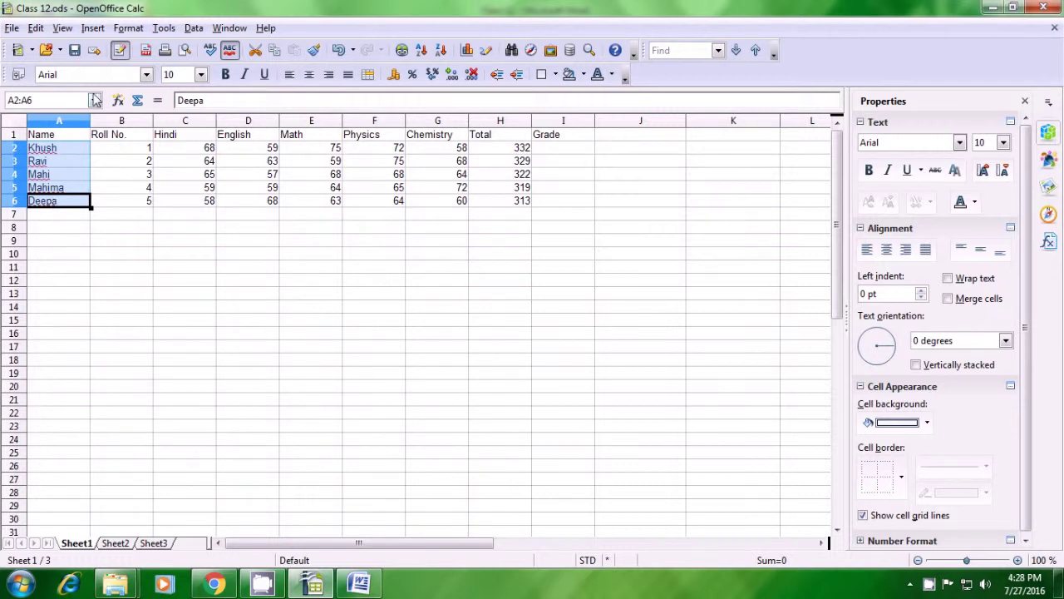
Step: Convert the five student names in A2:A6 to UPPERCASE with Format > Change Case
left_click(126, 28)
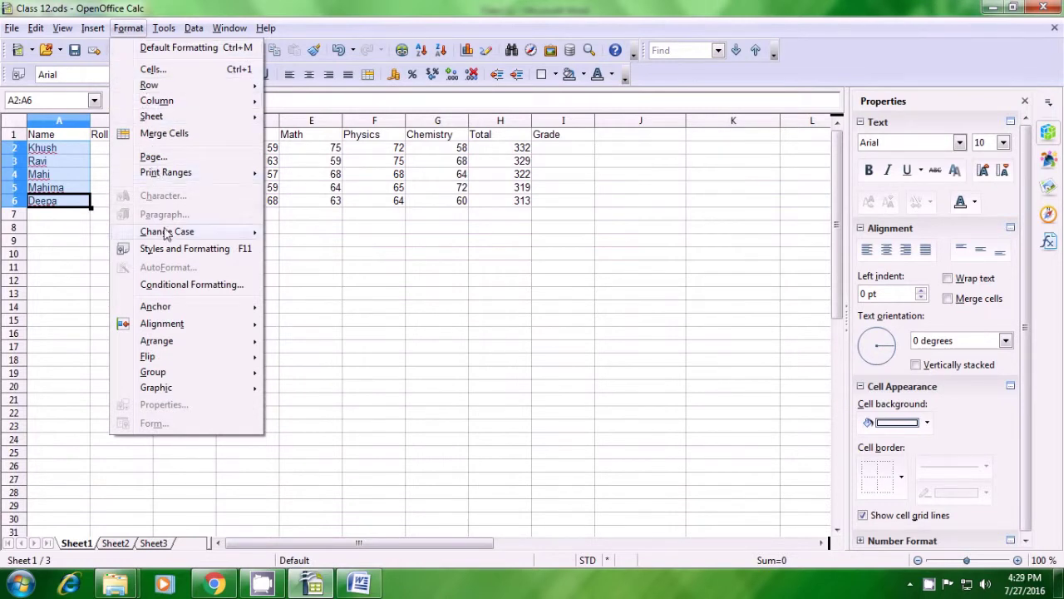
mouse_move(166, 234)
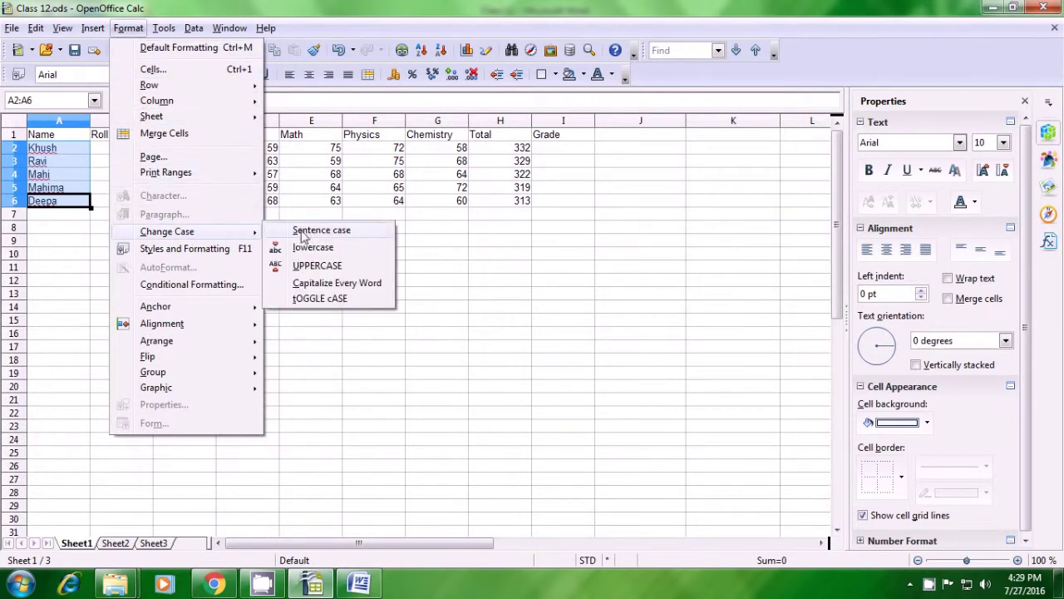
left_click(306, 266)
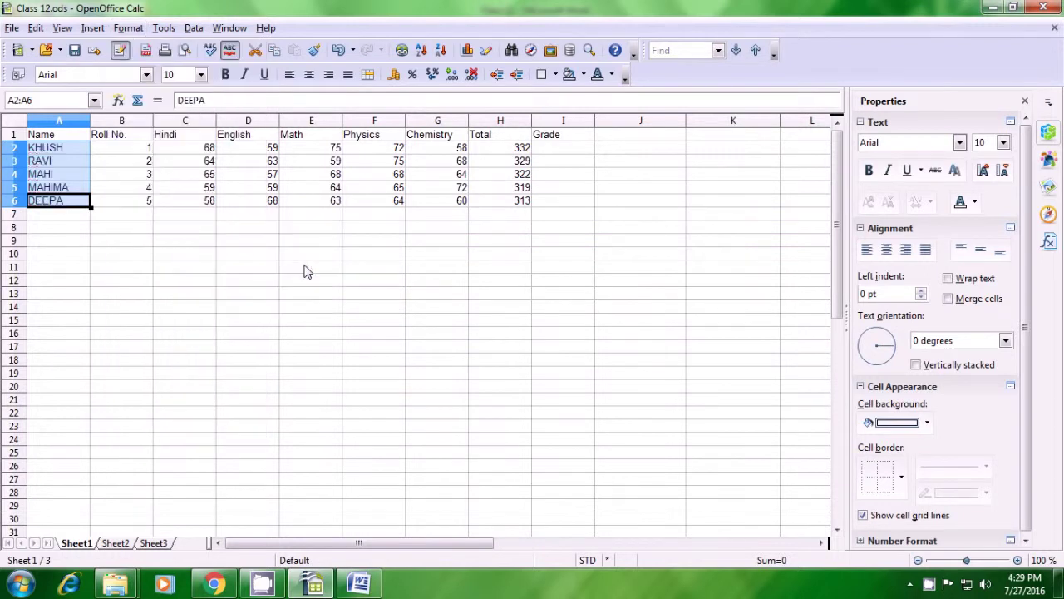
left_click(306, 267)
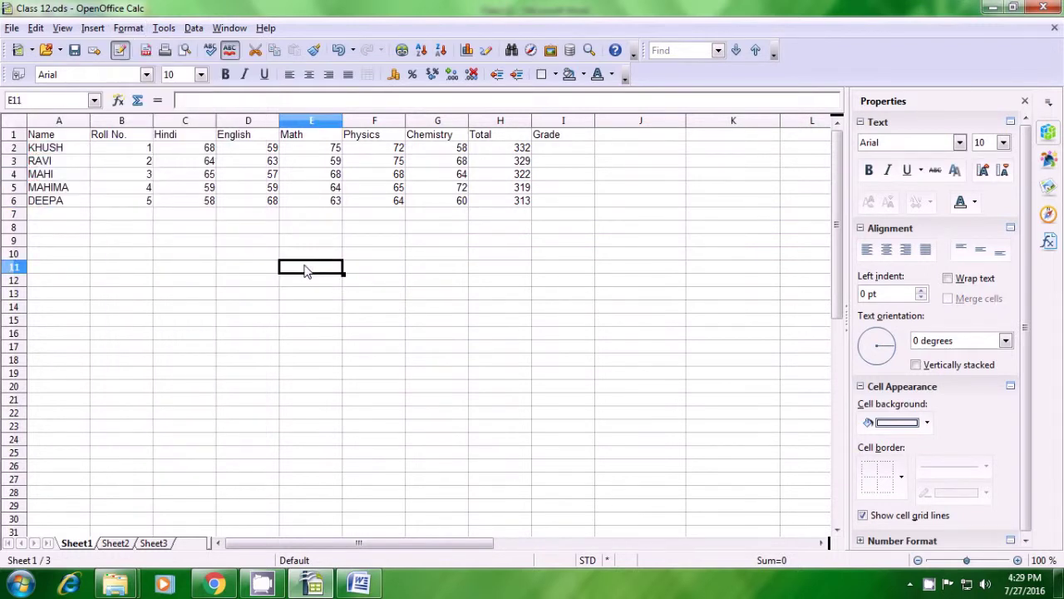
left_click(929, 584)
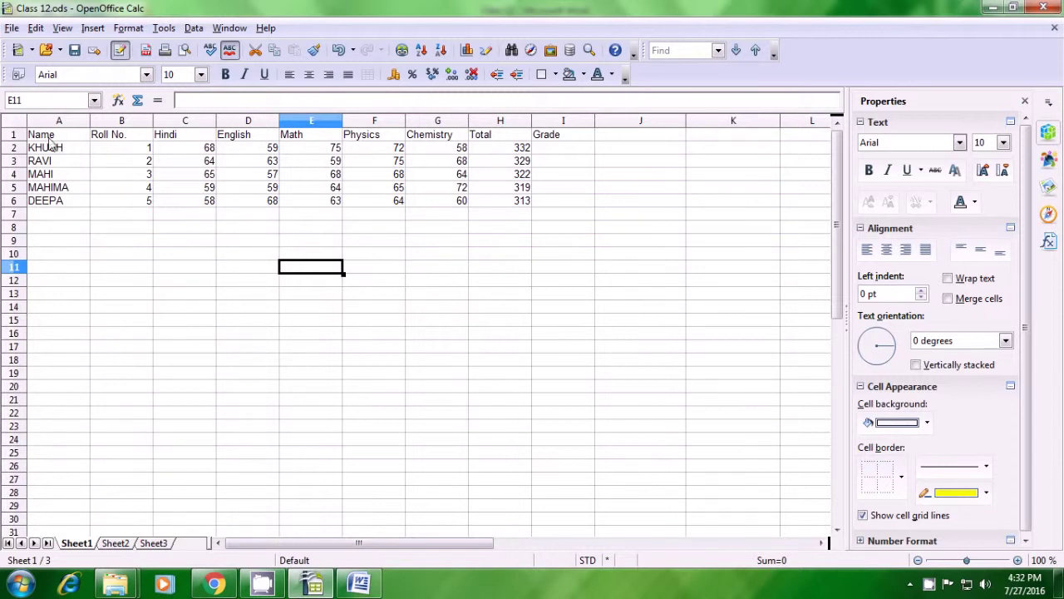
left_click_drag(49, 142, 565, 213)
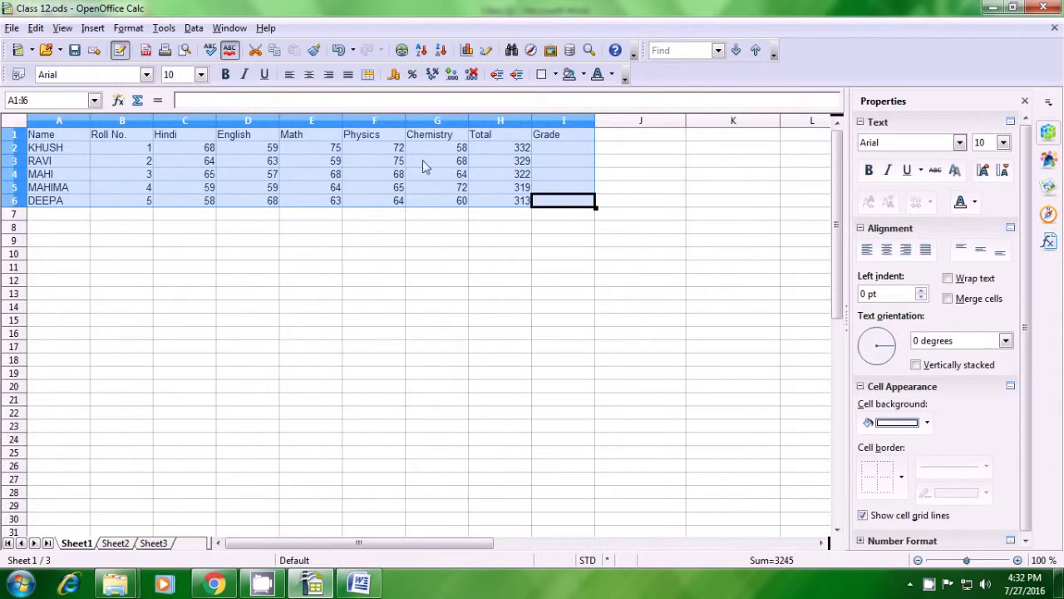
Step: Insert a chart from the marks table A1:I6 and choose the Bar chart type
left_click(93, 29)
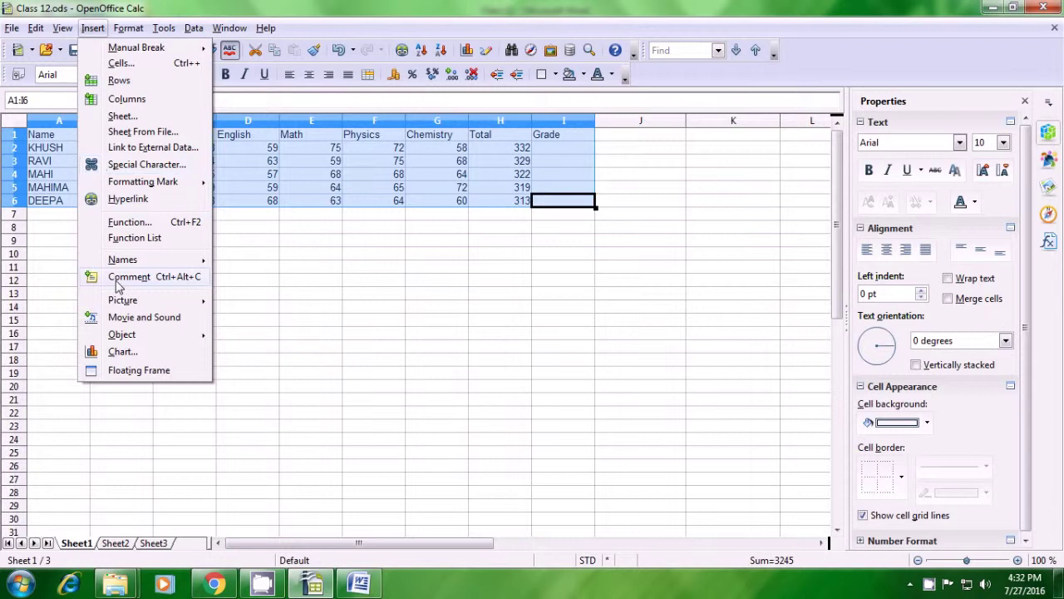
left_click(127, 354)
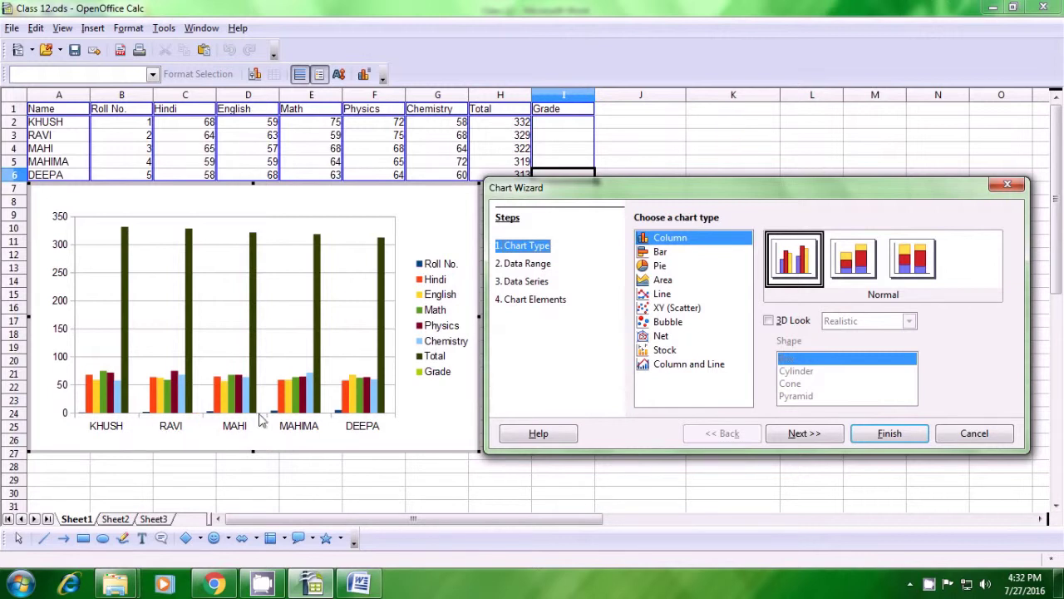
left_click(661, 254)
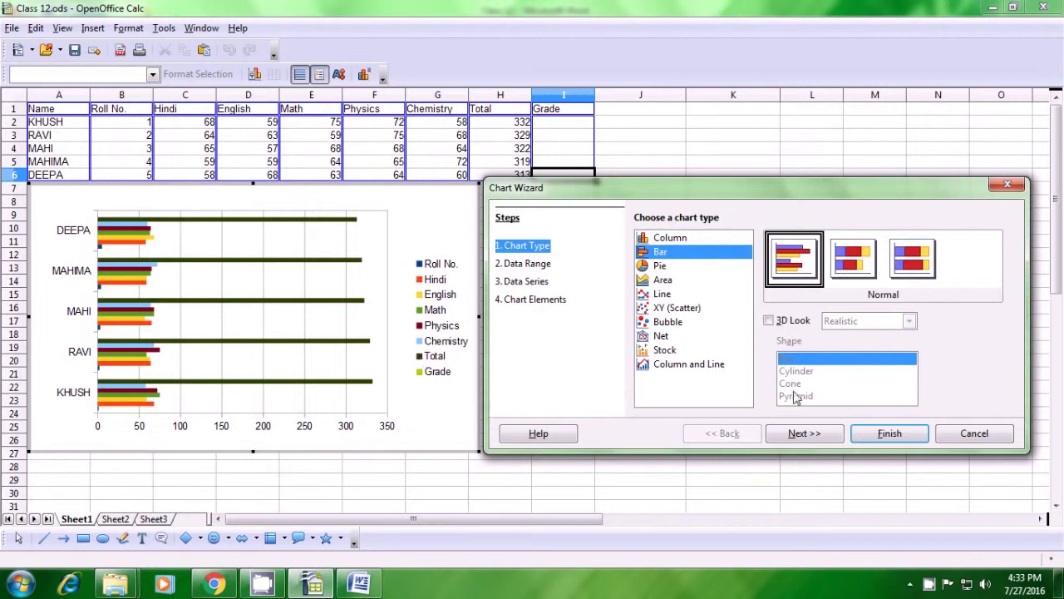
left_click(803, 434)
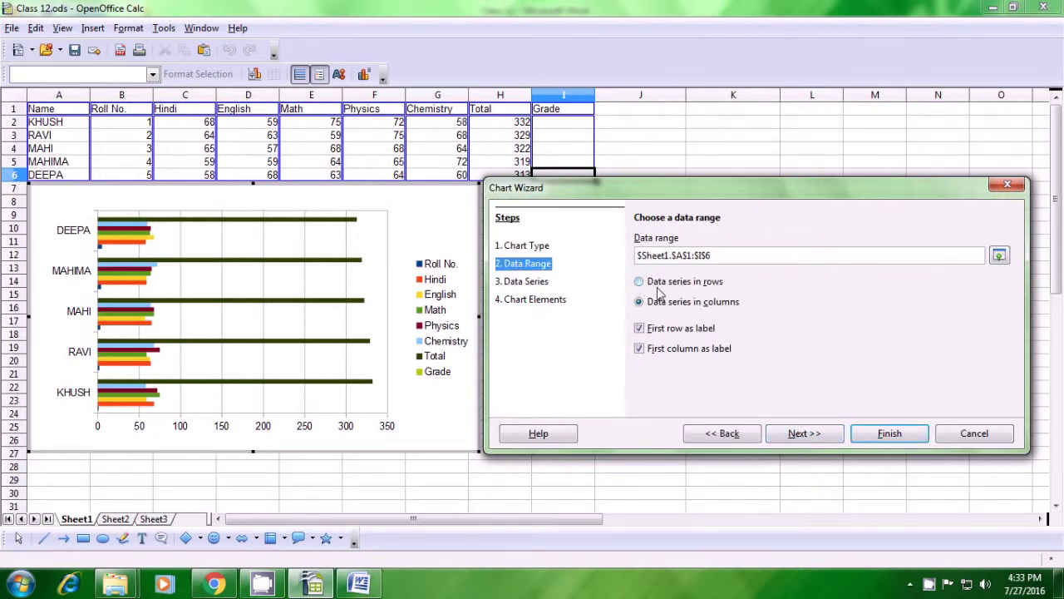
Step: Keep data series in columns, put the legend at the Bottom, and finish the chart
left_click(640, 283)
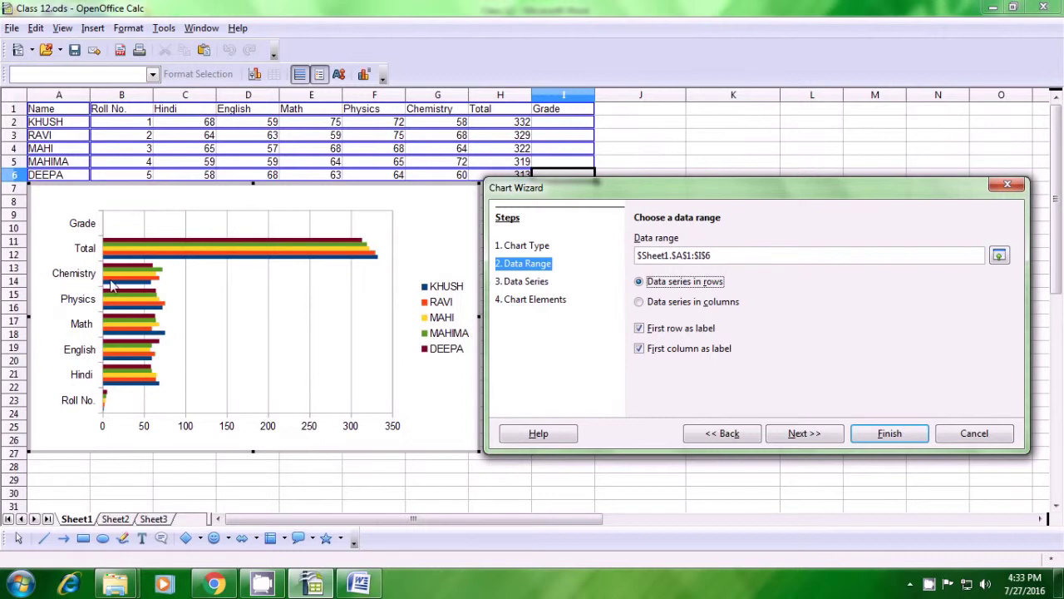
left_click(638, 303)
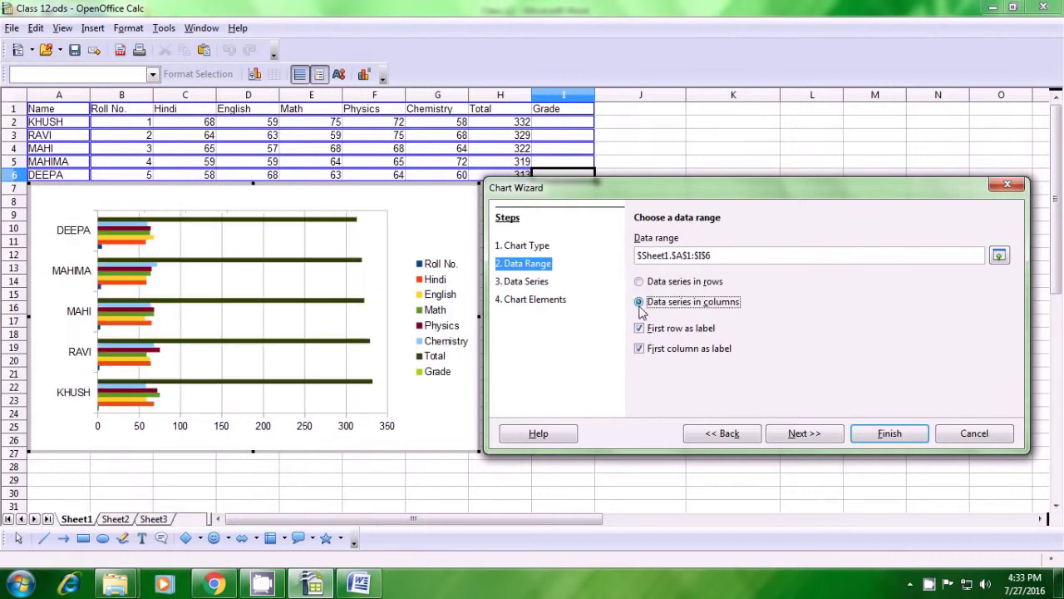
left_click(815, 436)
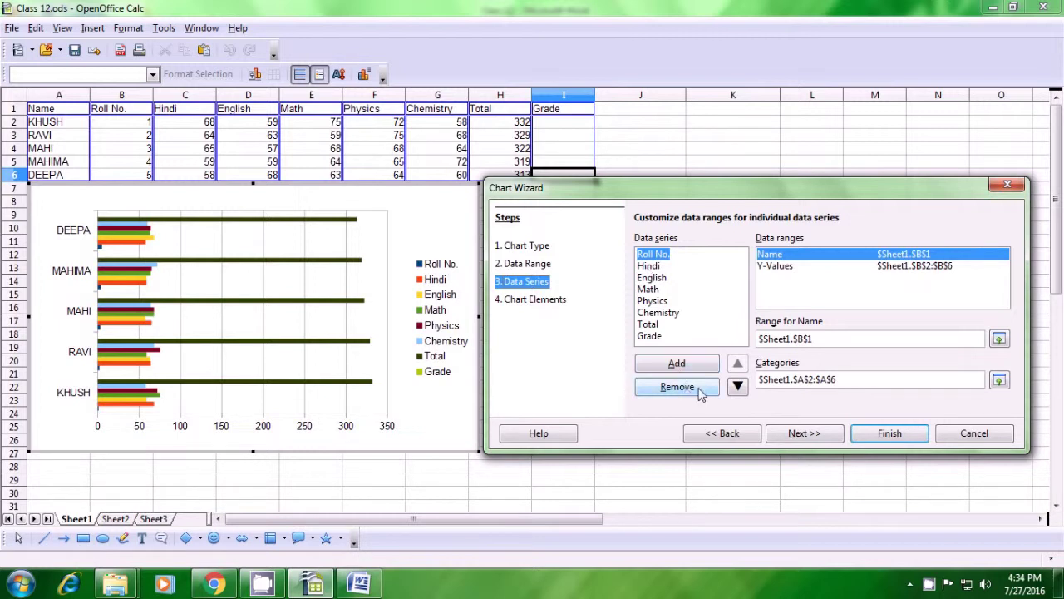
left_click(834, 441)
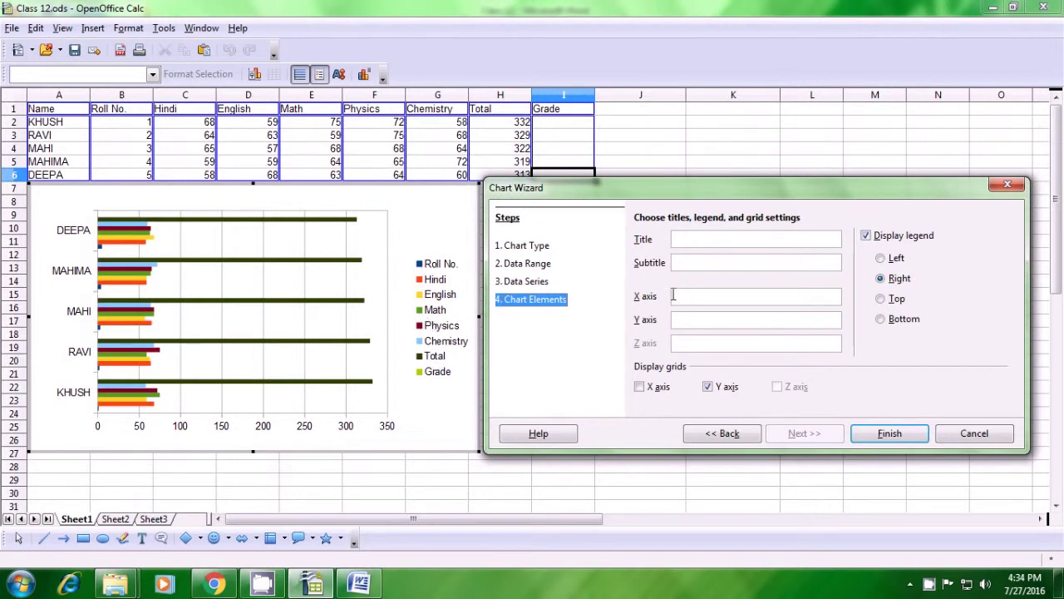
left_click(881, 299)
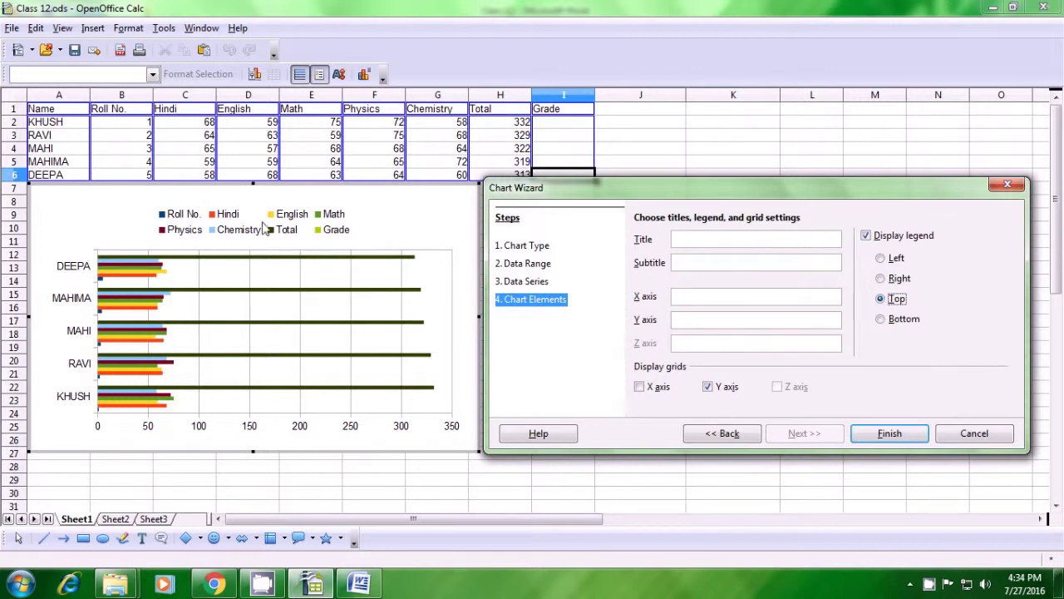
left_click(885, 323)
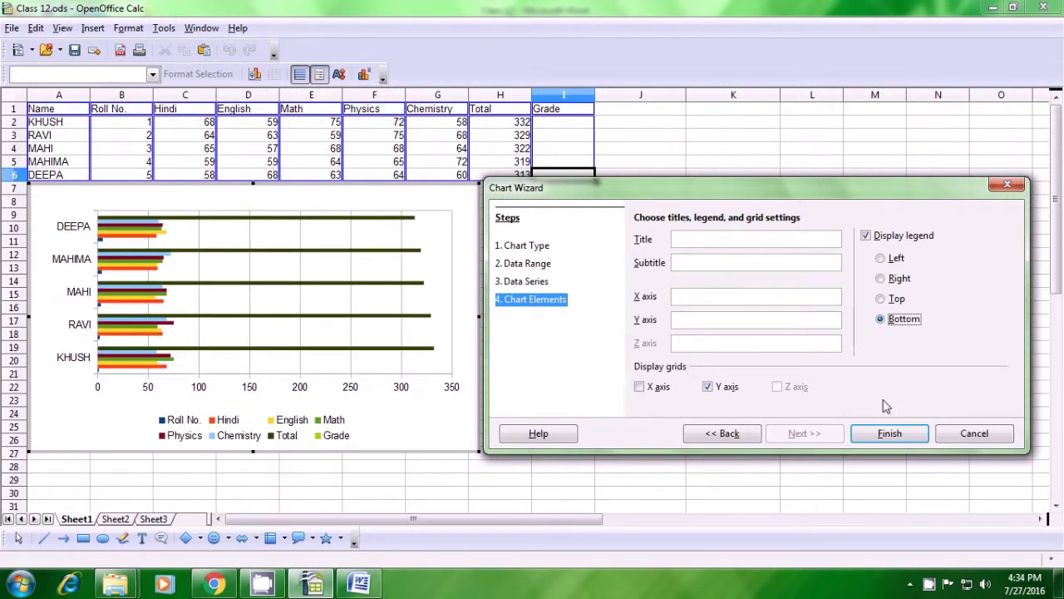
left_click(888, 436)
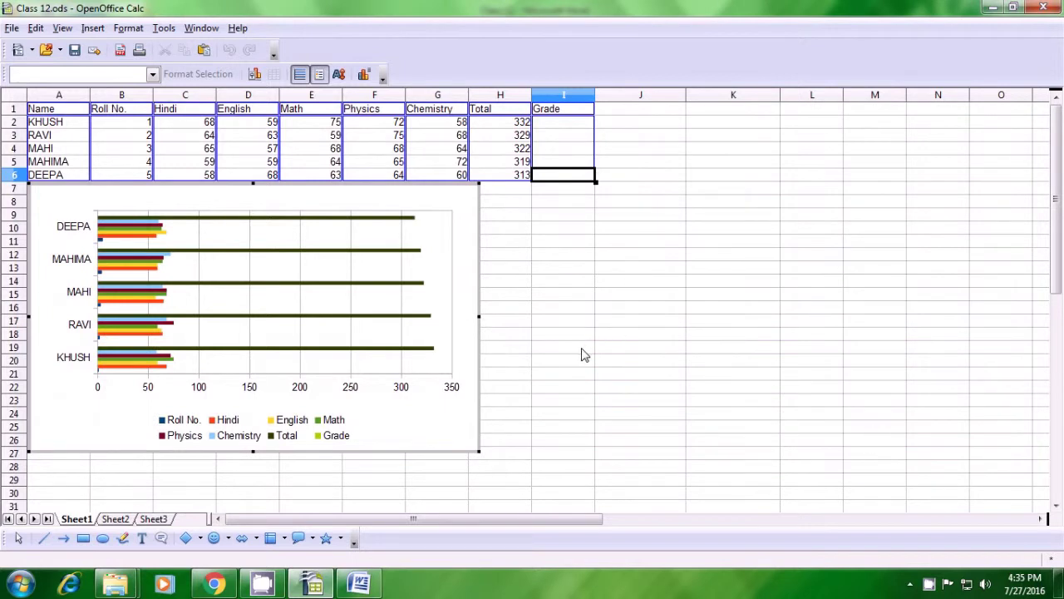
left_click(247, 300)
Step: Shrink the bar chart and drag it down-right beneath the table, around rows 16–29
left_click_drag(247, 299, 240, 289)
left_click(49, 199)
left_click(463, 351)
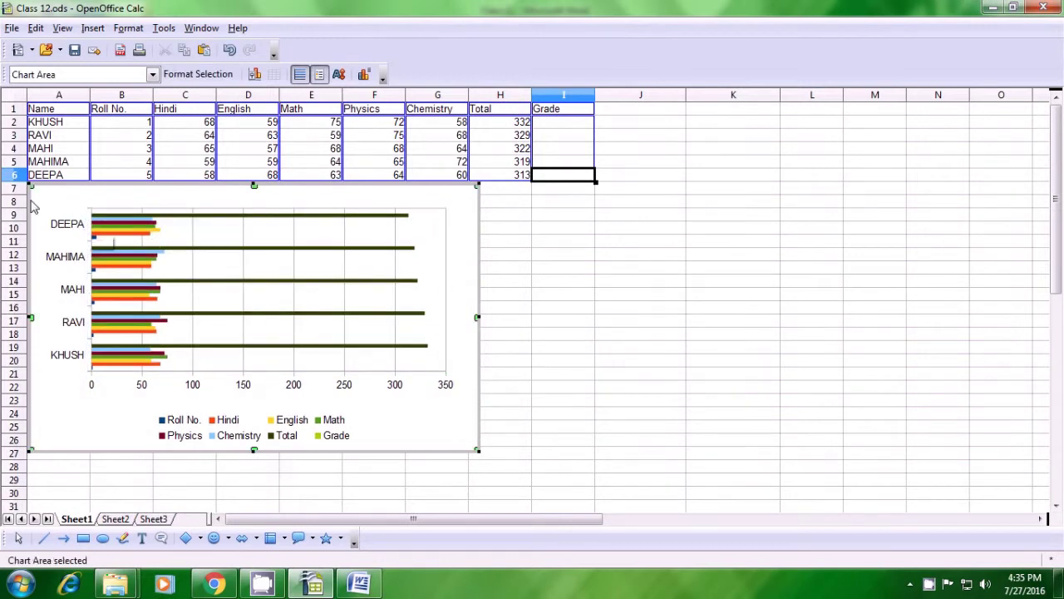
left_click_drag(32, 186, 172, 250)
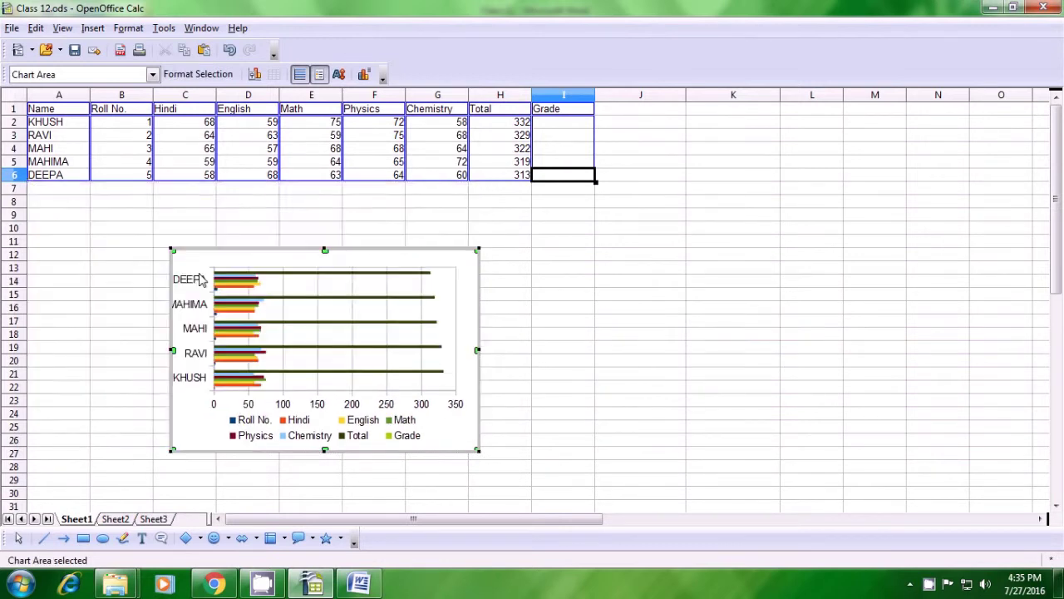
left_click_drag(479, 448, 626, 495)
left_click(667, 392)
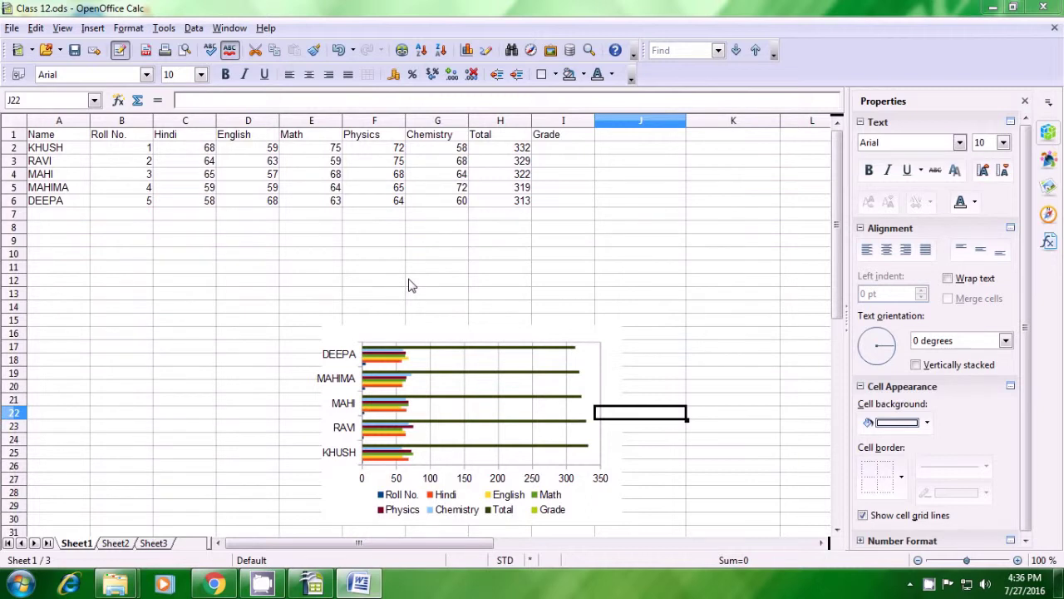
Step: Enter =IF(H2>330;"A";"B") in I2 to grade the first student
left_click(565, 150)
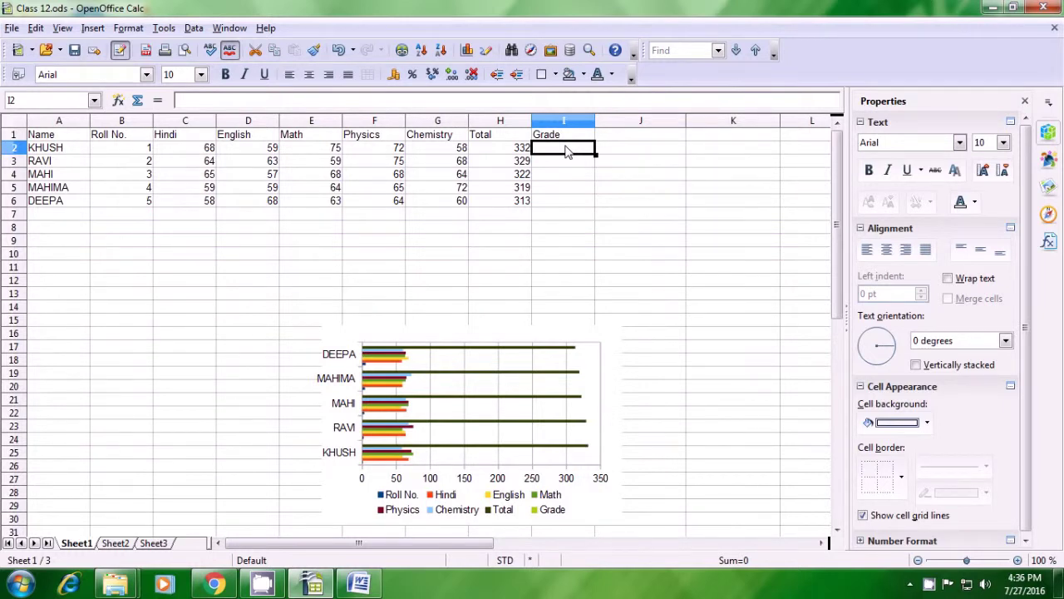
type("=")
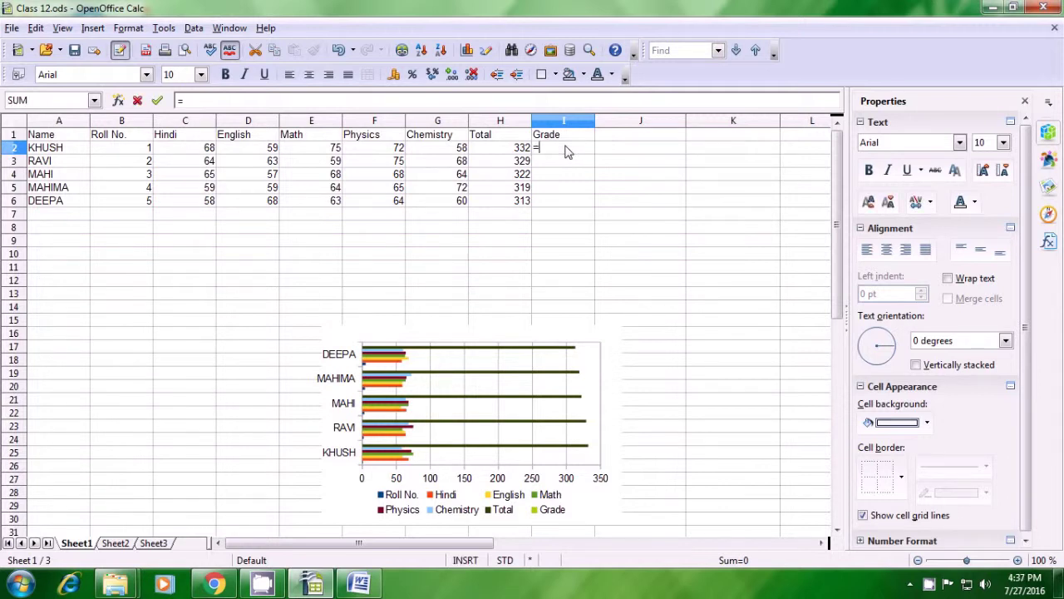
type("if(")
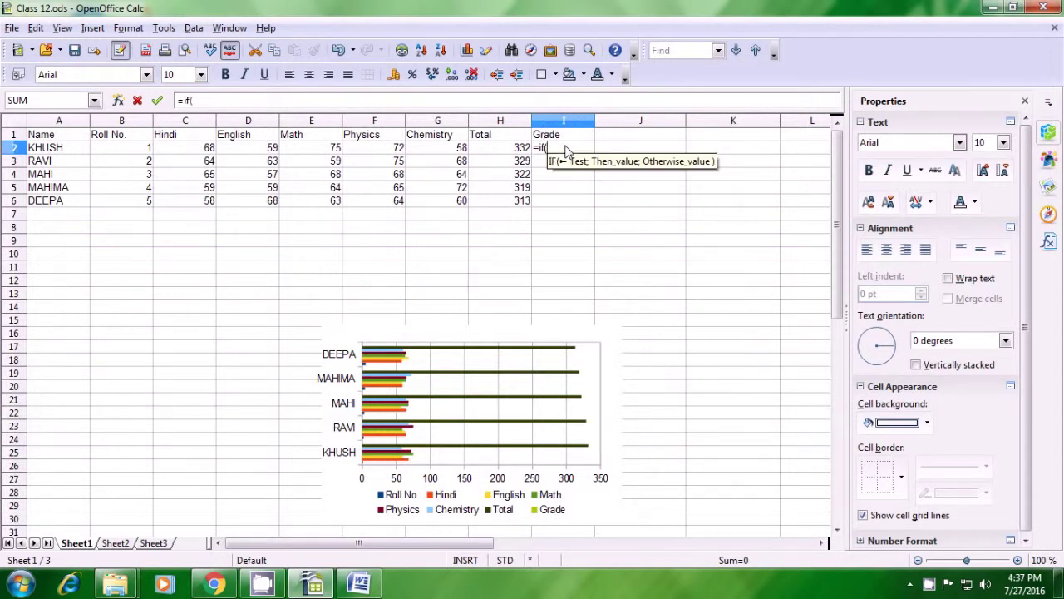
left_click(521, 153)
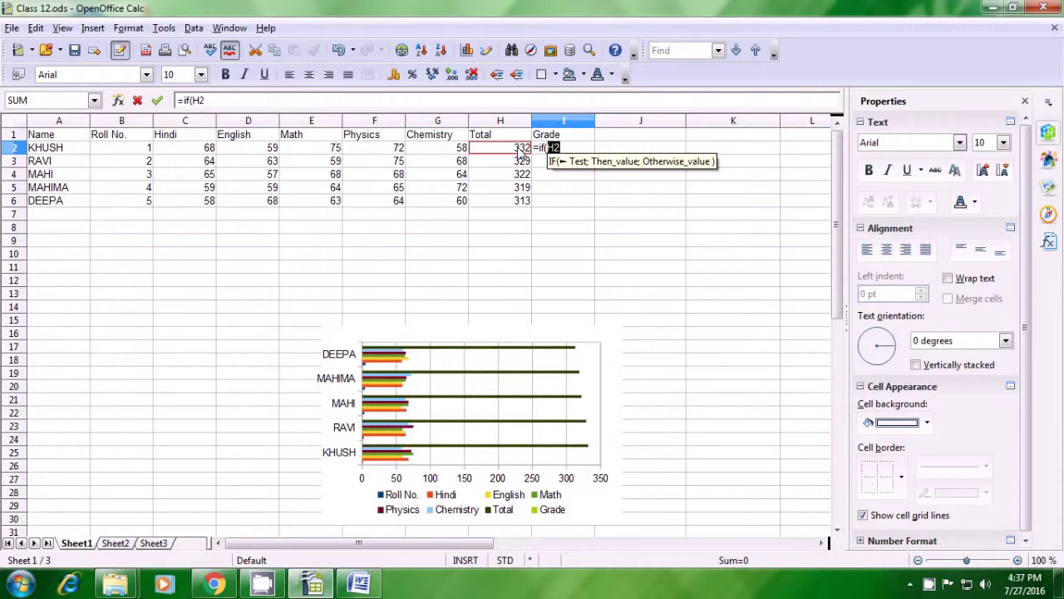
type(">")
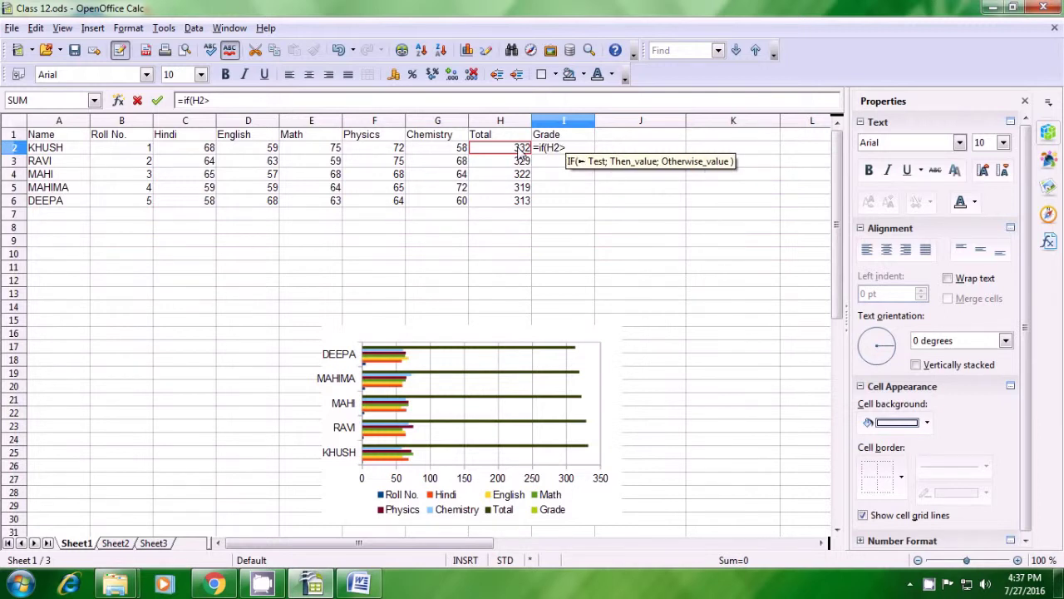
type("330")
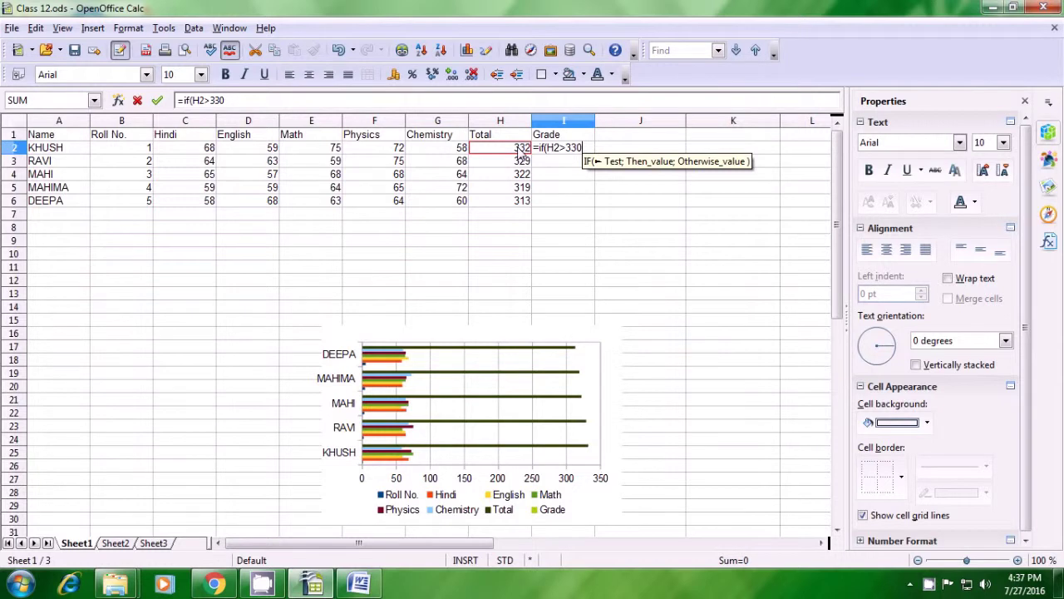
type(";")
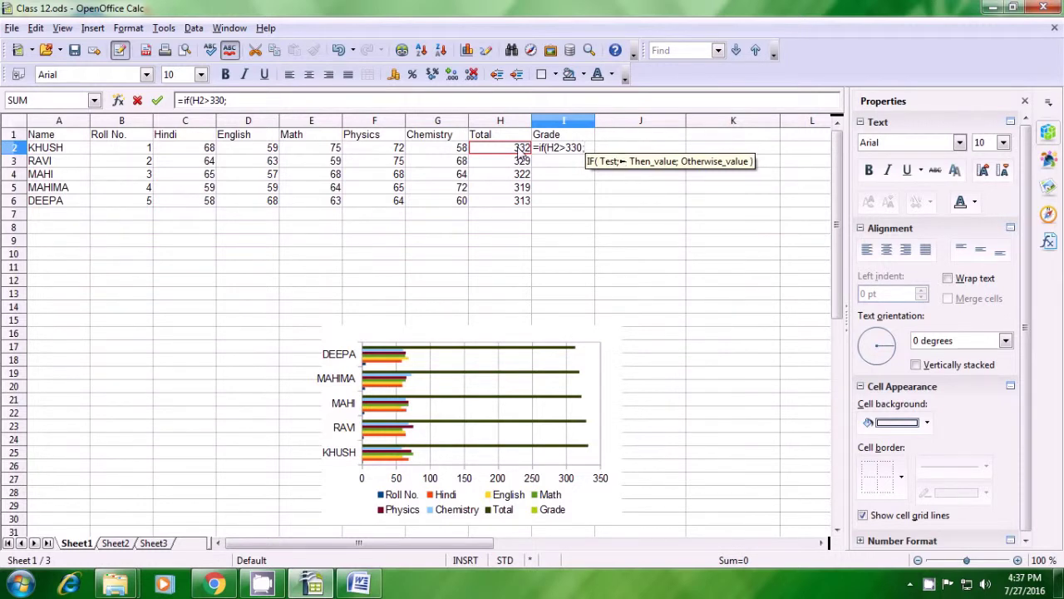
type("\"")
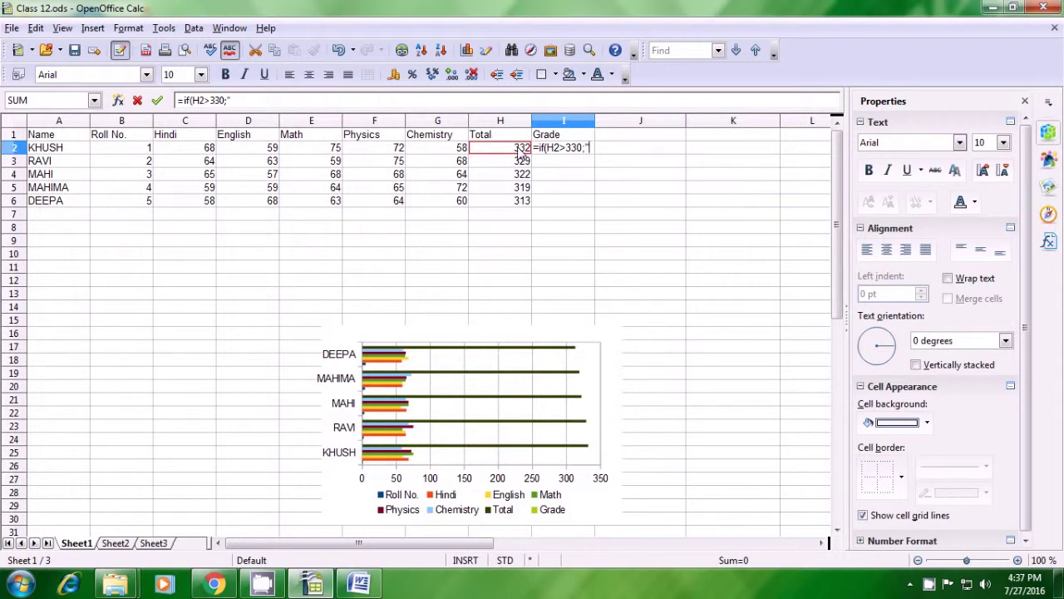
type("A\"")
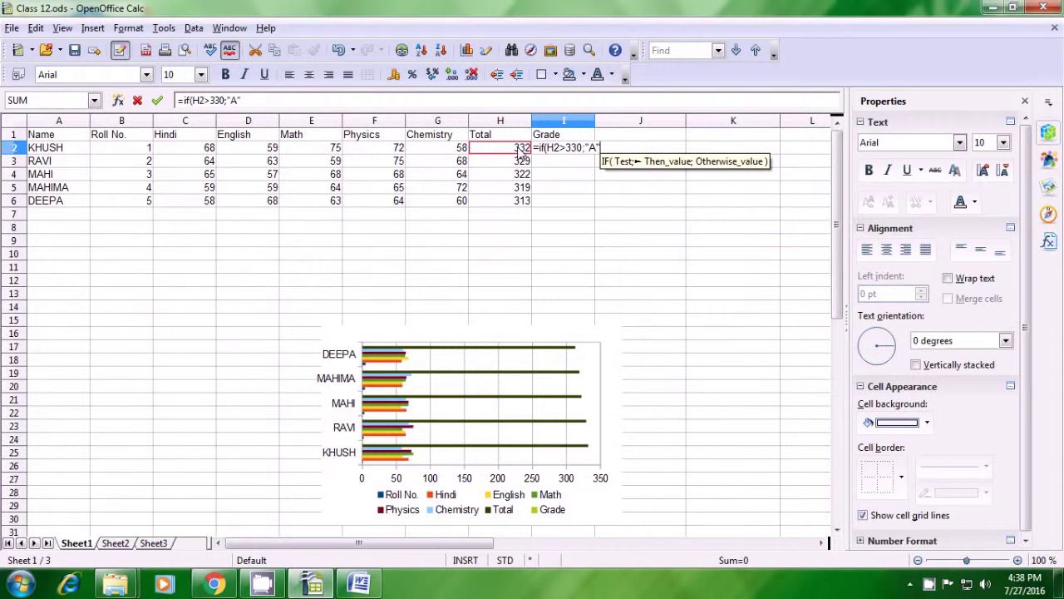
type(";")
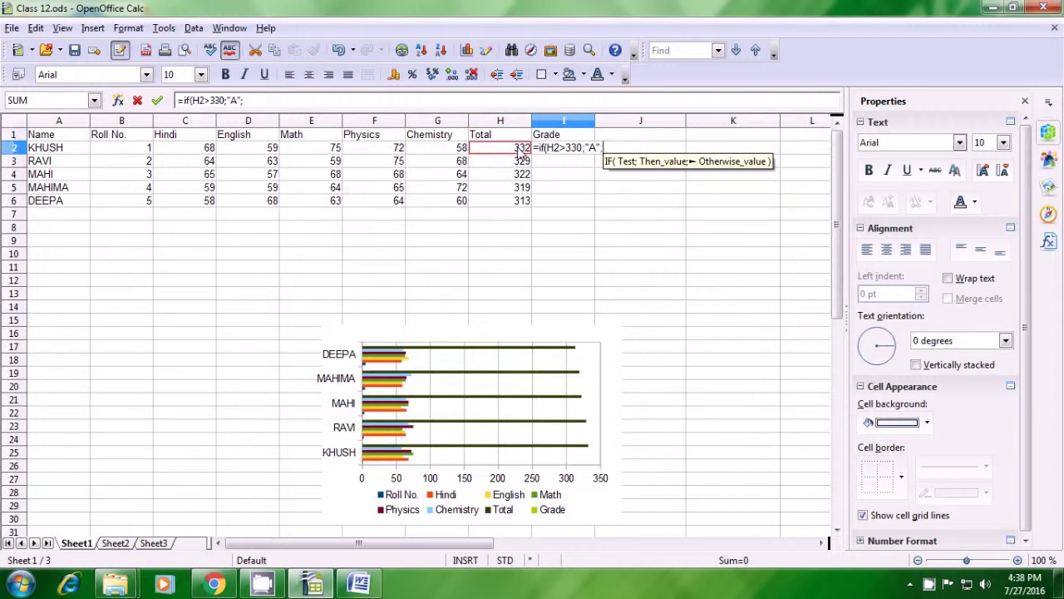
type("\"")
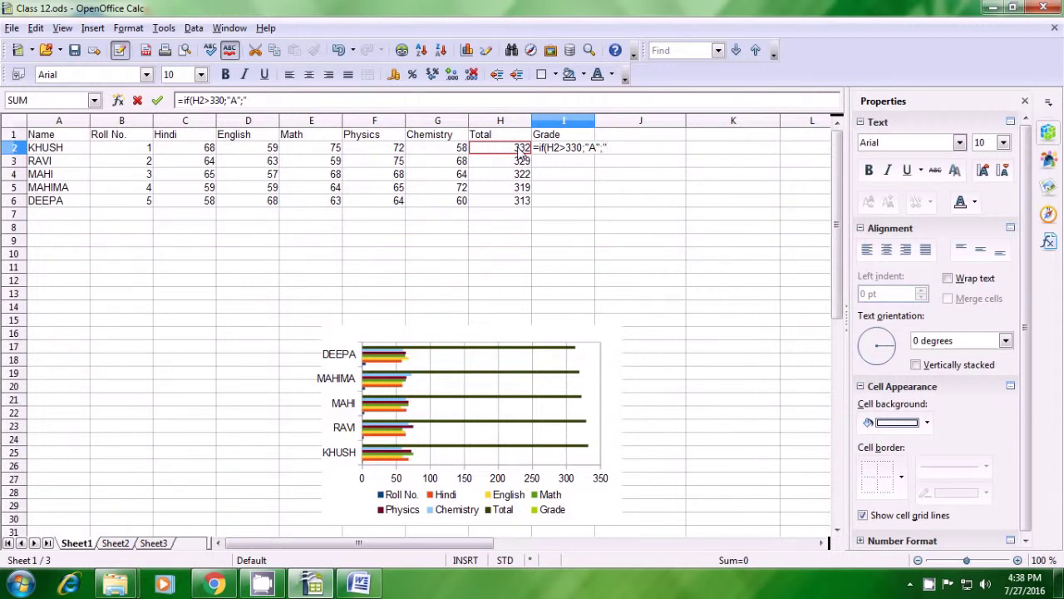
type("B\"")
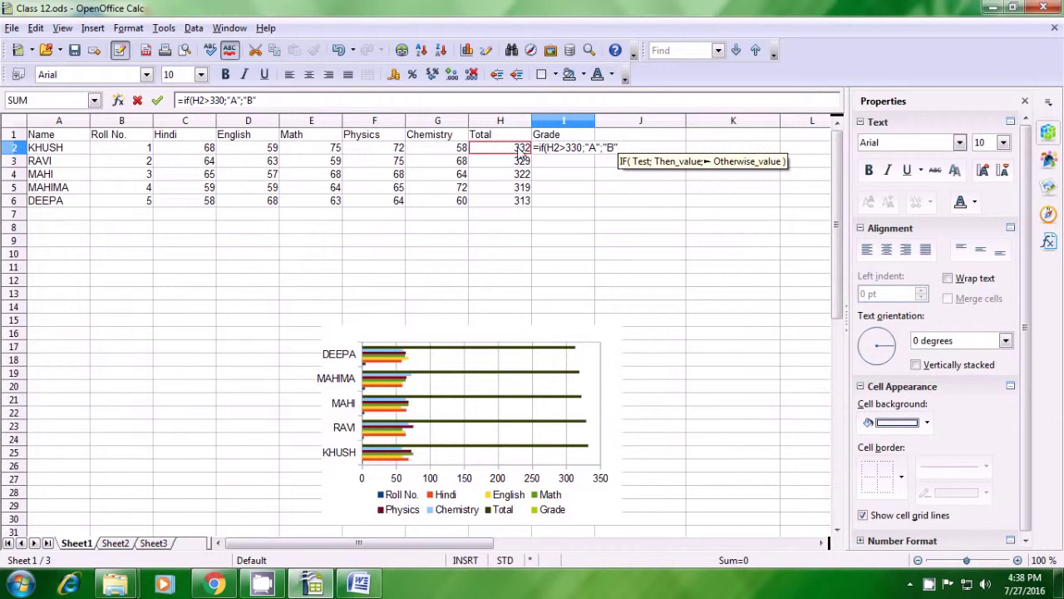
type(")")
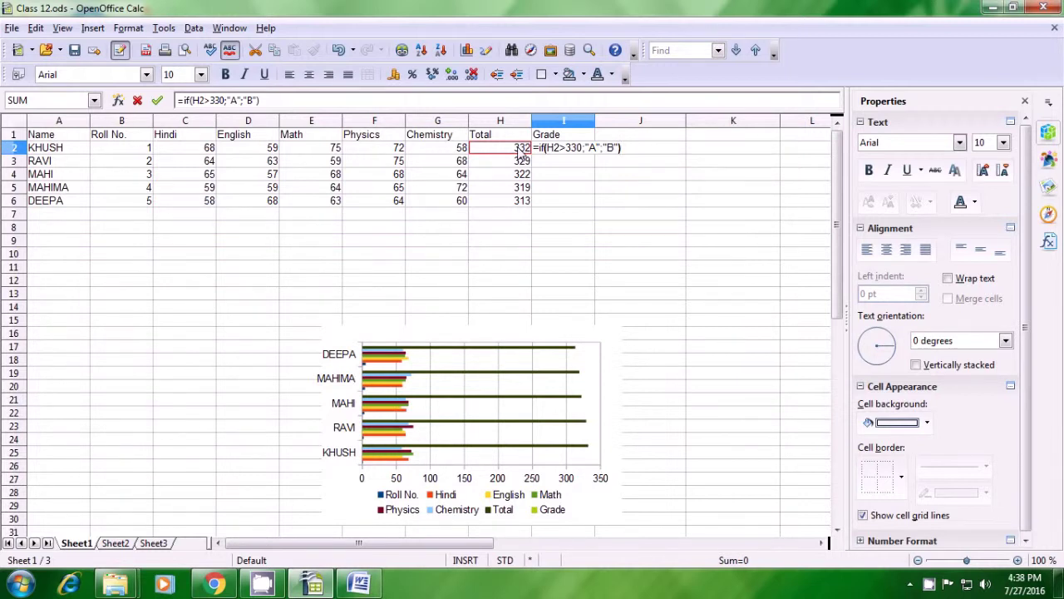
key("Return")
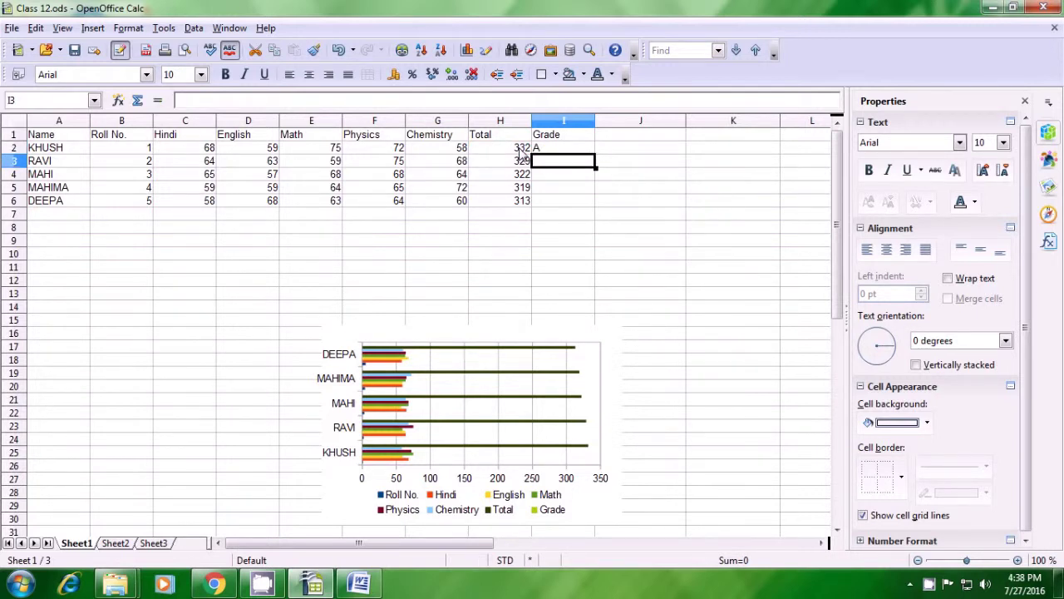
Step: Copy the grade formula down to I6: A for the first student, B for the other four
left_click(561, 150)
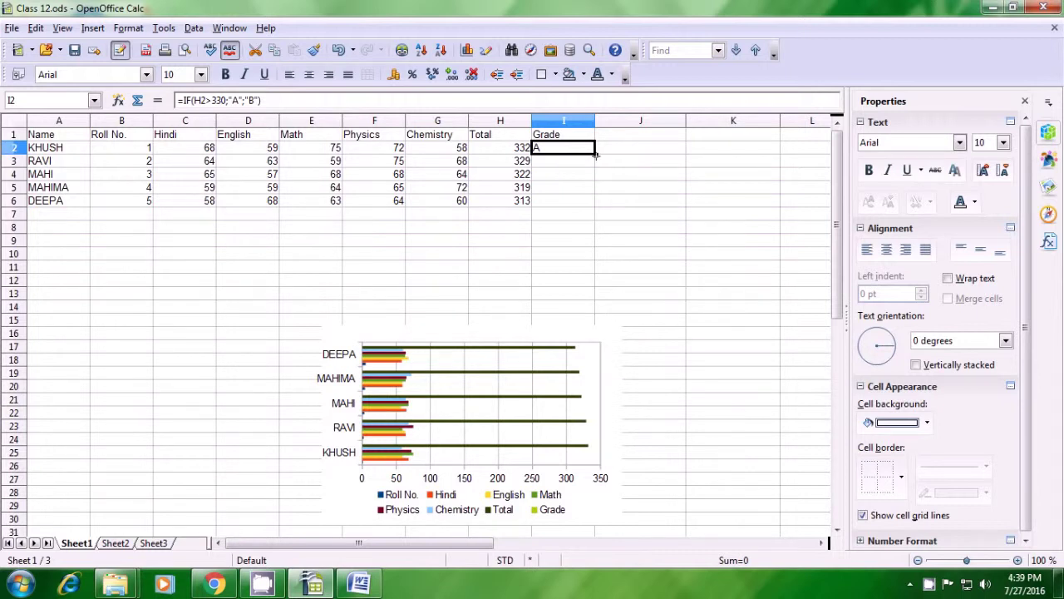
left_click_drag(594, 154, 594, 205)
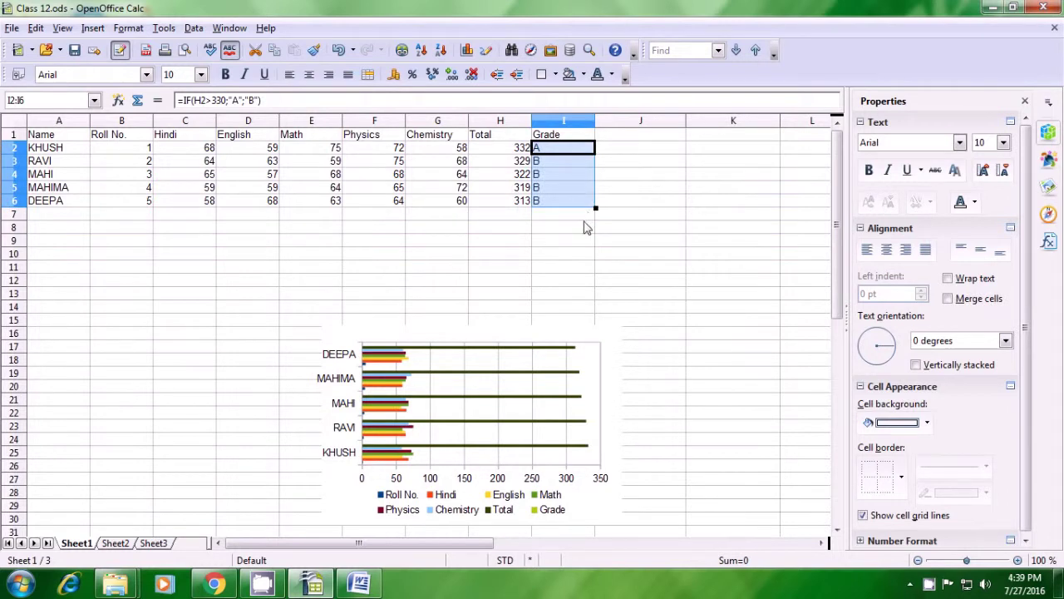
left_click(586, 228)
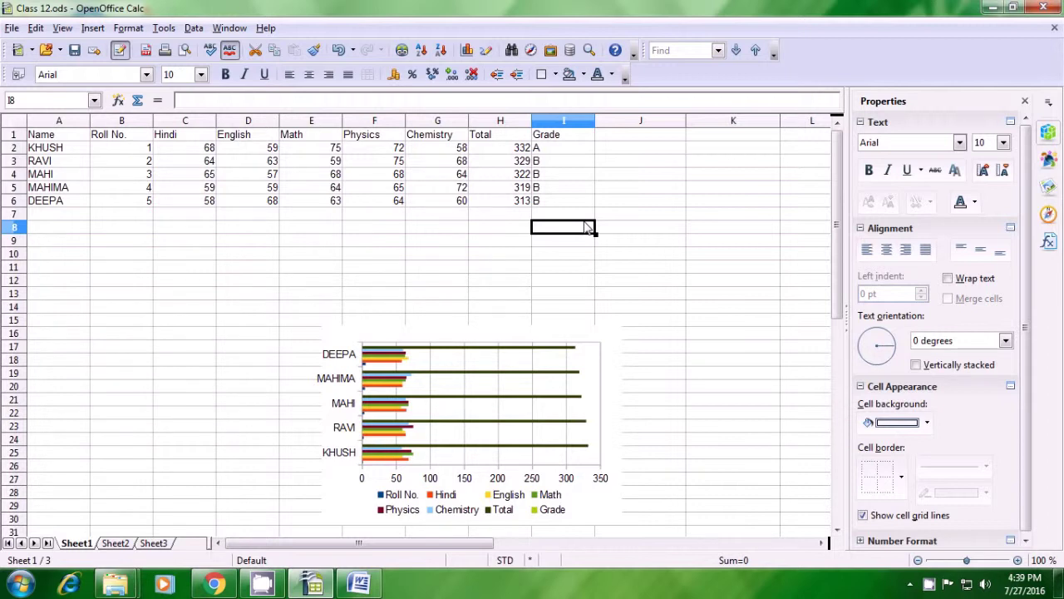
left_click(929, 585)
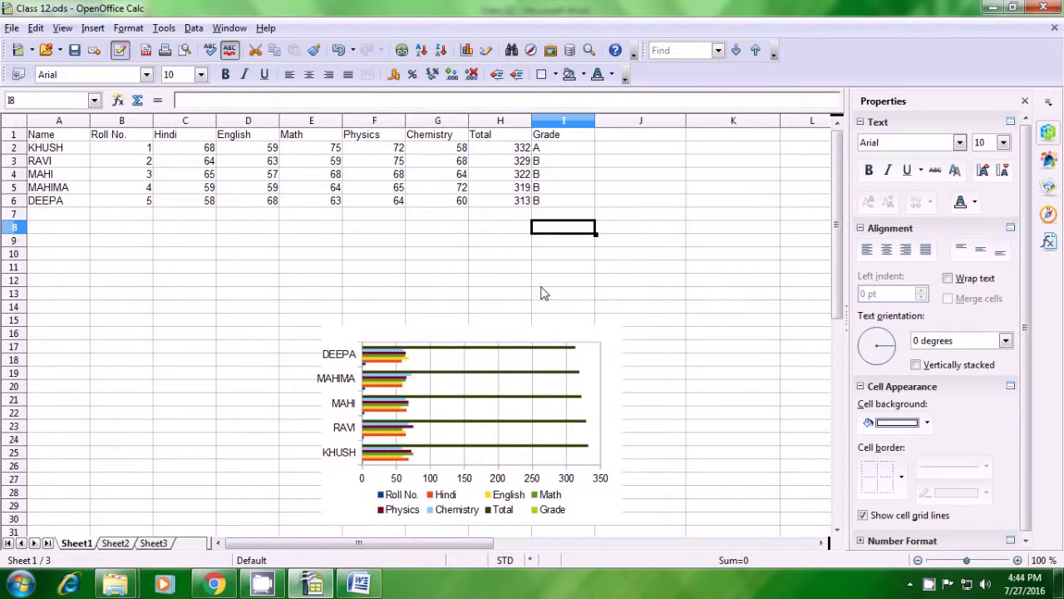
Step: Type the e-mail address into J12 and autofit column J to display it fully
left_click(607, 285)
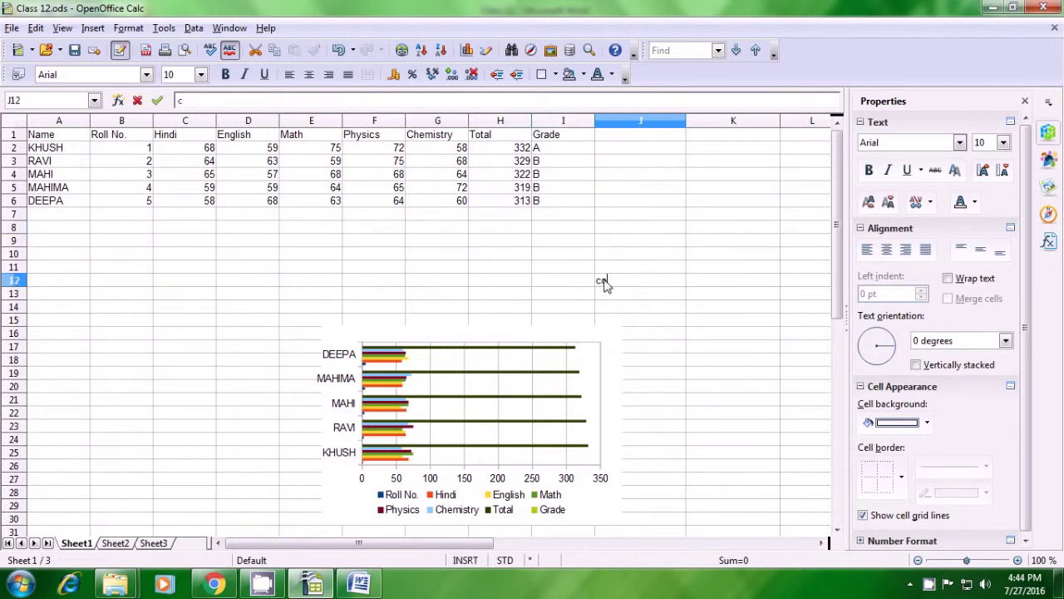
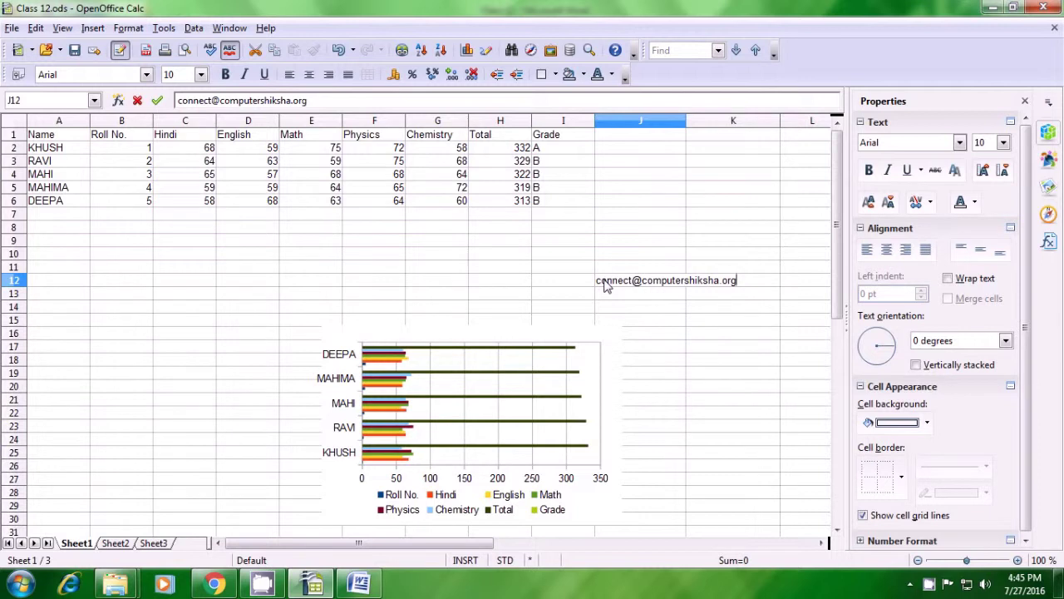
key("Return")
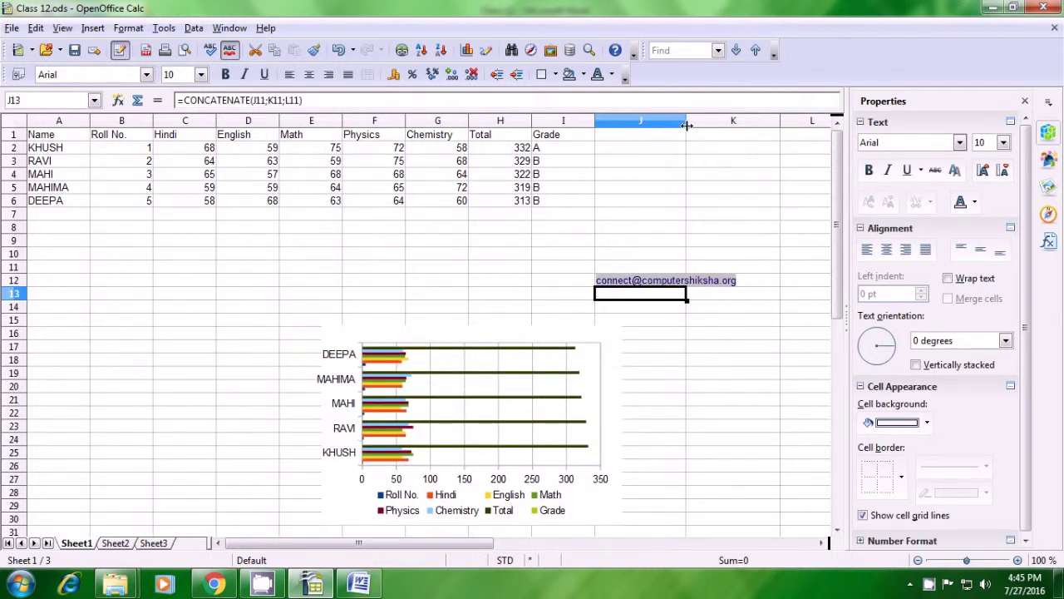
double_click(687, 124)
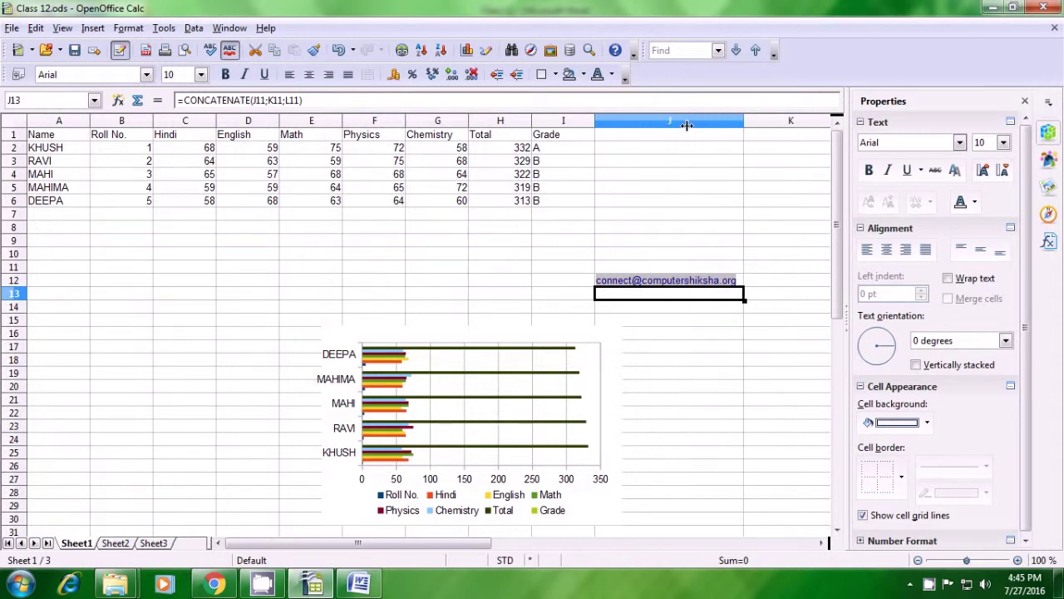
left_click(631, 315)
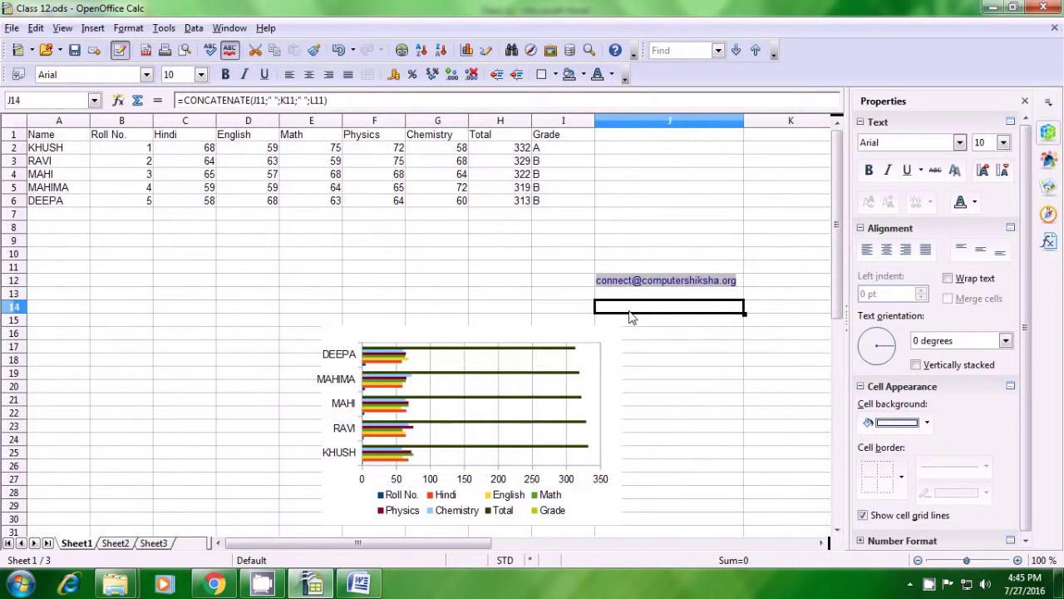
Step: Replace J14's content with =FIND("@";J12), which returns 8
key("Delete")
type("=fi")
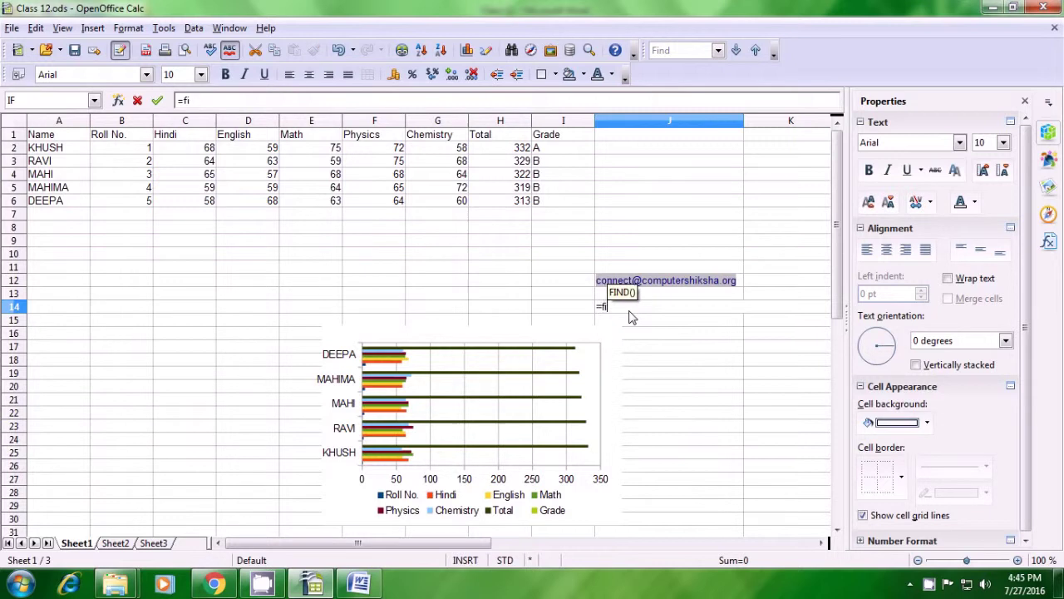
type("nd(")
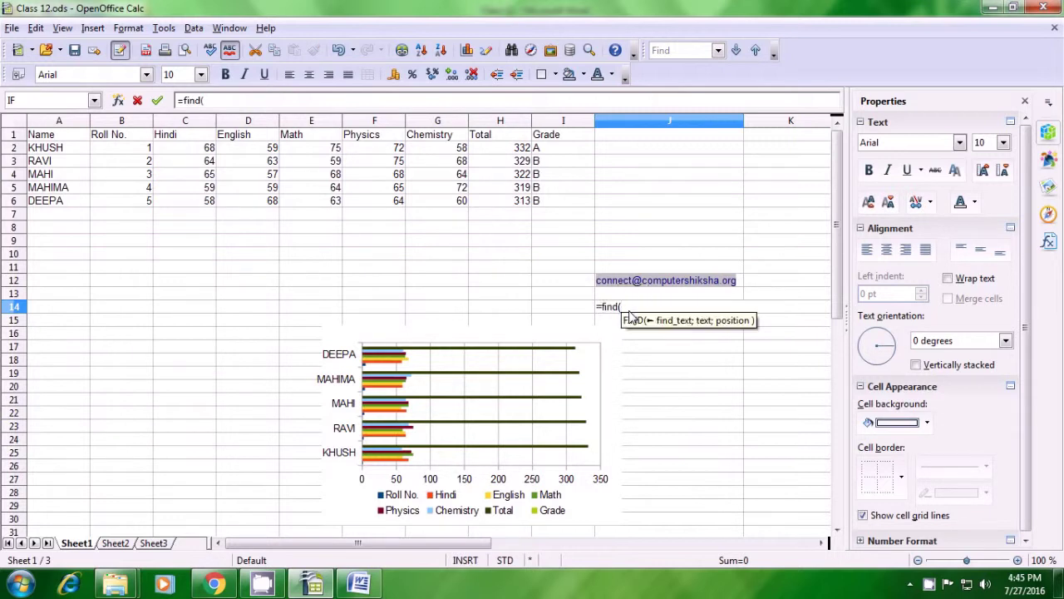
type("\"@\"")
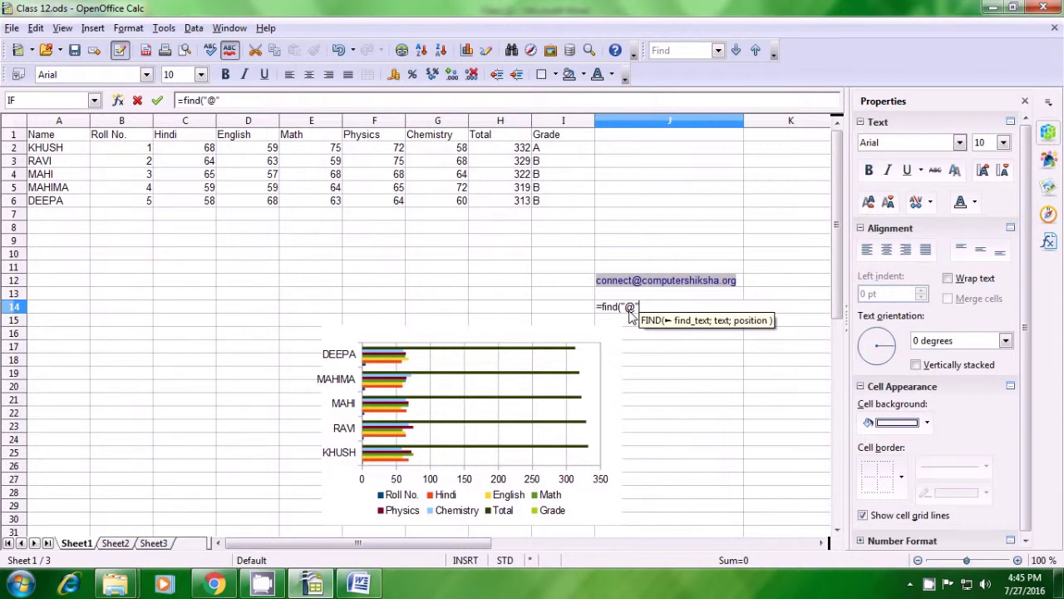
type(";")
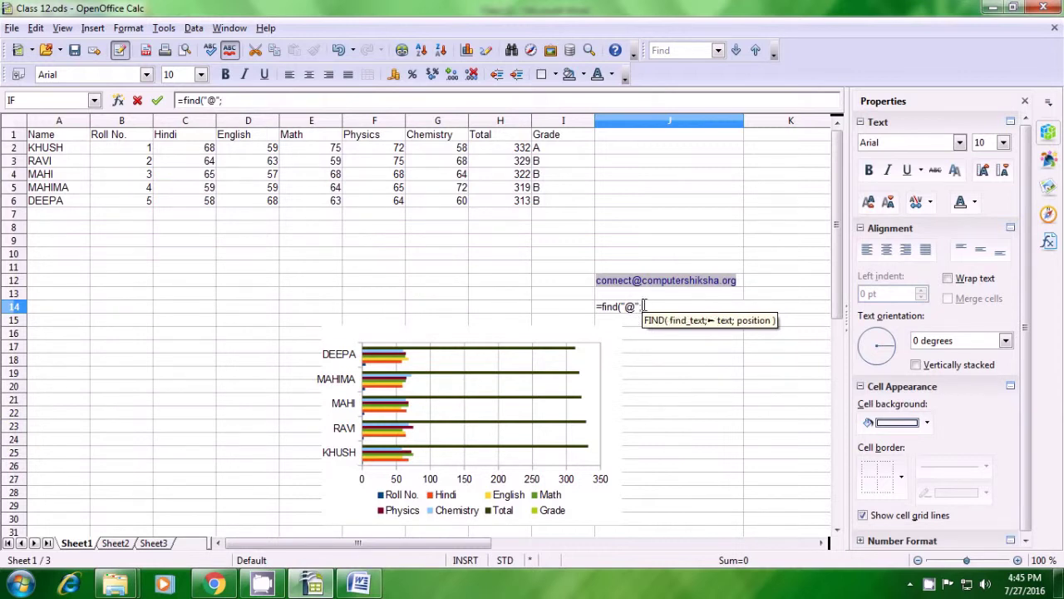
left_click(742, 289)
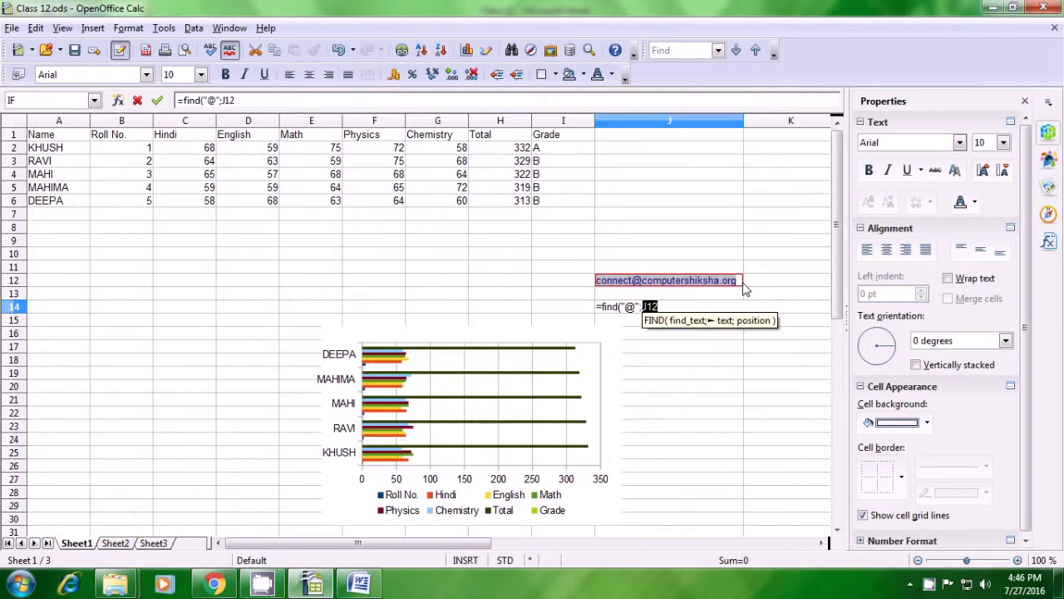
type(")")
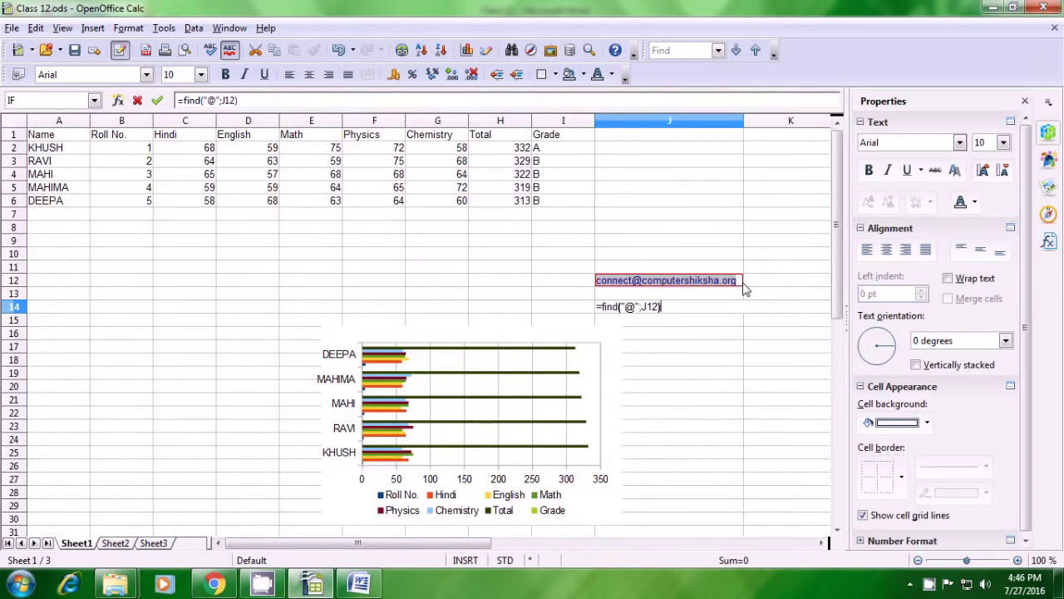
key("Return")
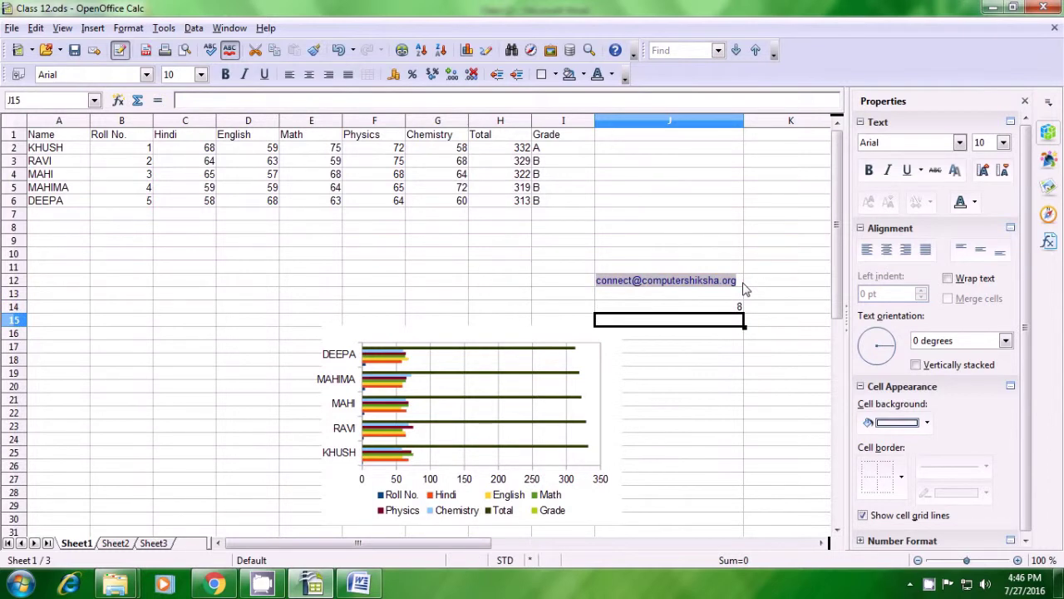
left_click(725, 310)
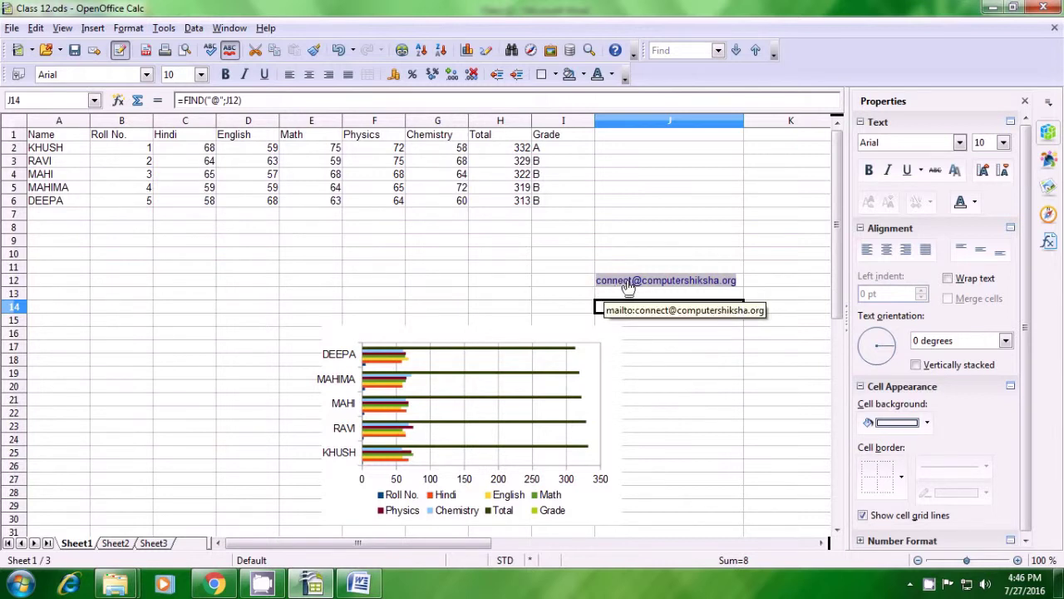
left_click(657, 323)
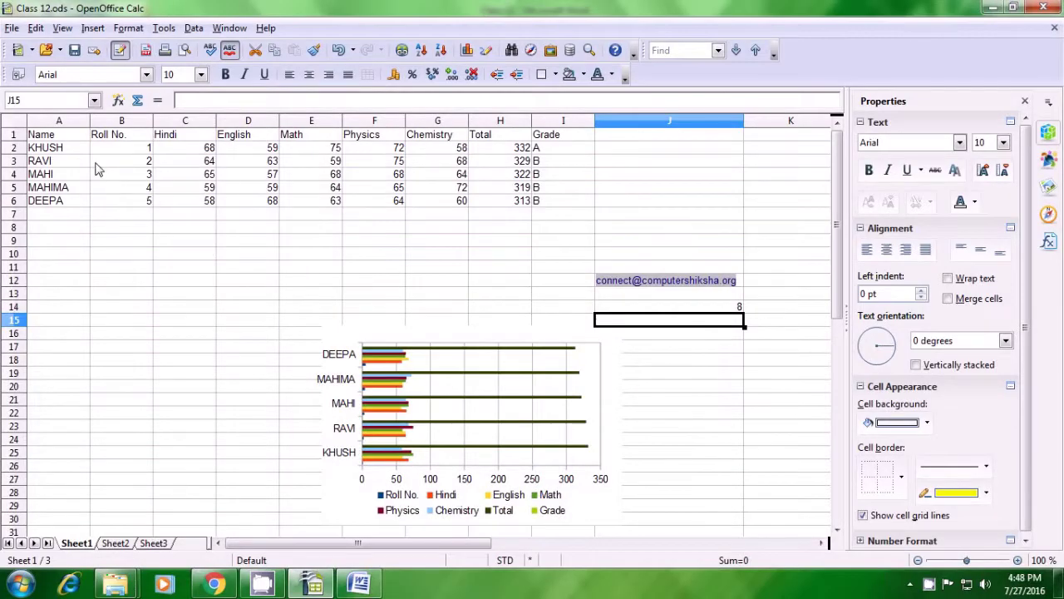
Step: On Sheet2, enter the heading Name in cell A1
left_click(47, 137)
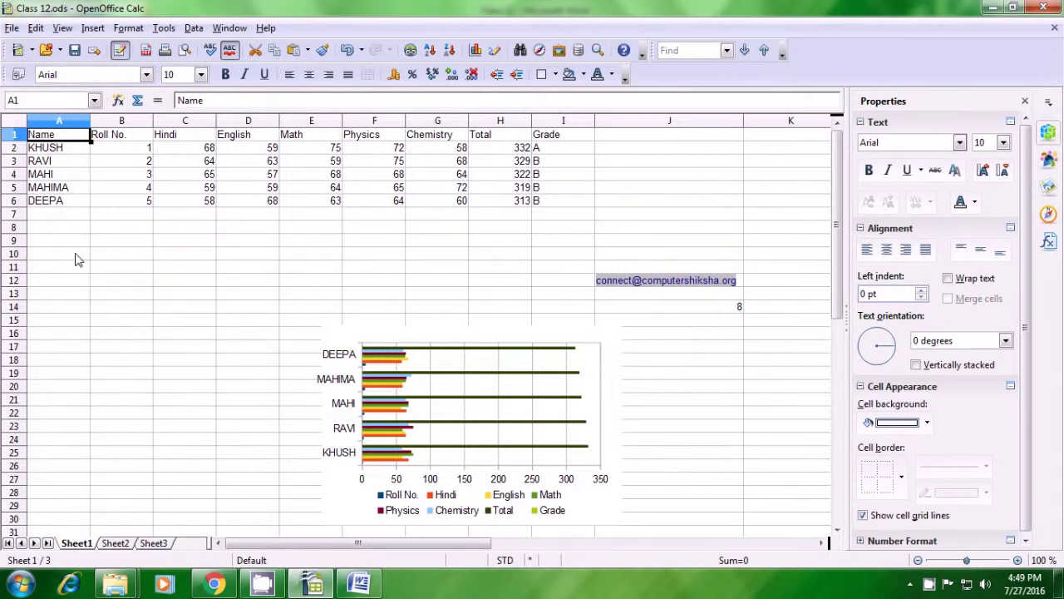
left_click(116, 543)
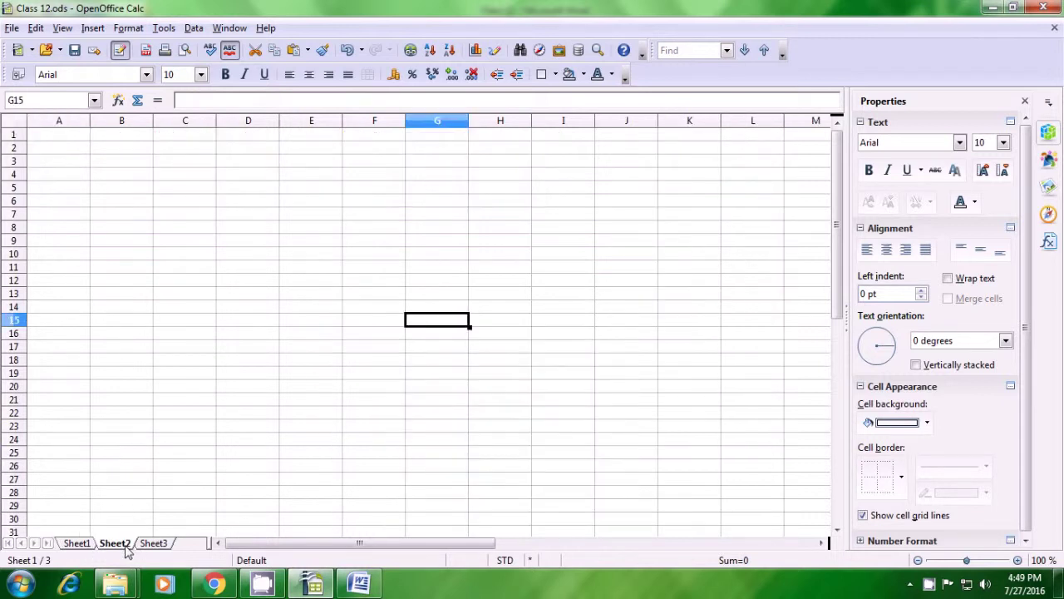
key("ctrl+Home")
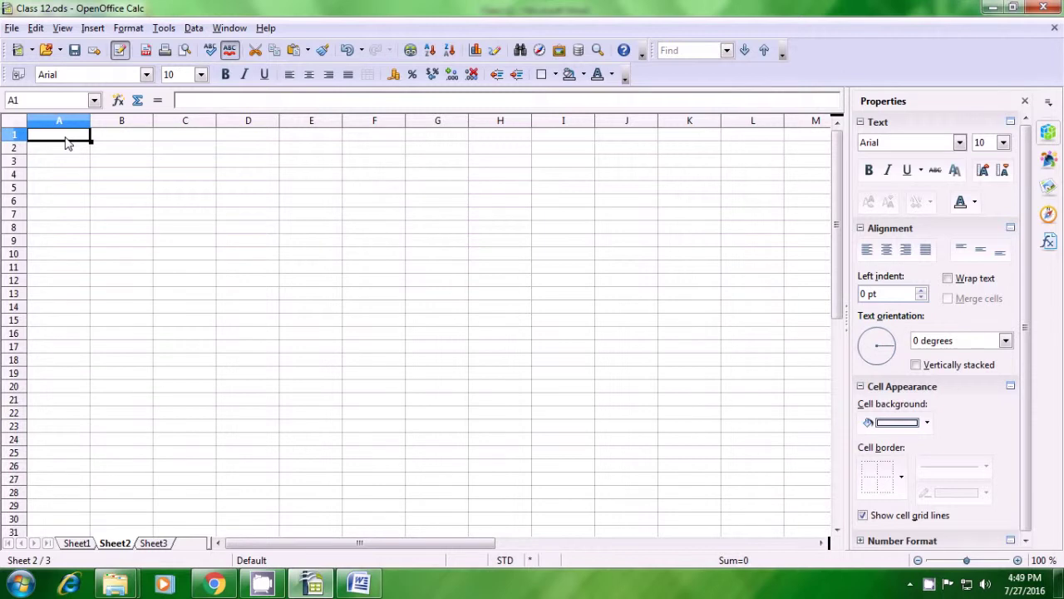
type("Name")
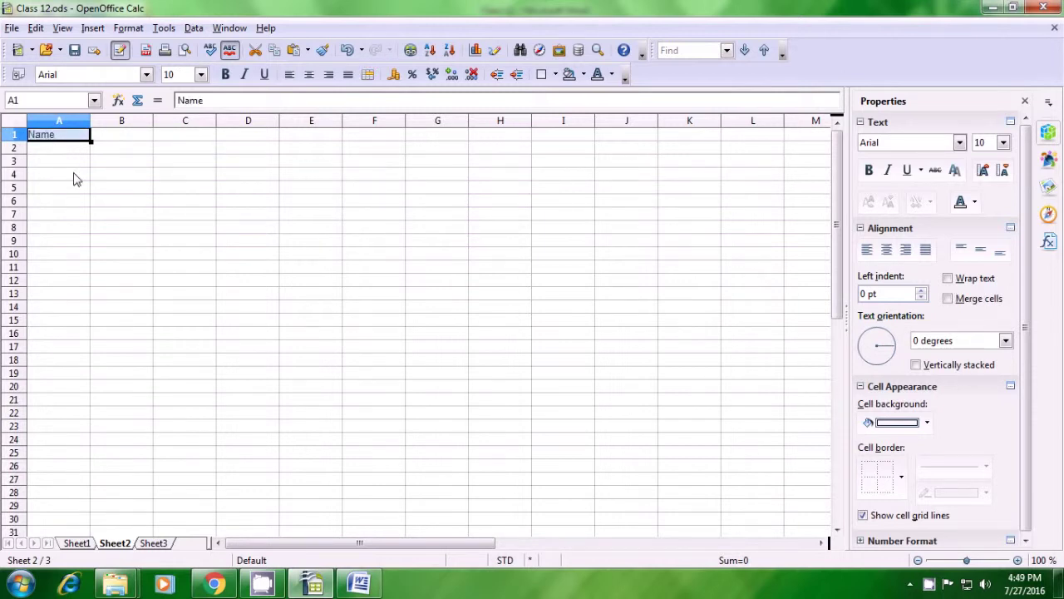
left_click(74, 176)
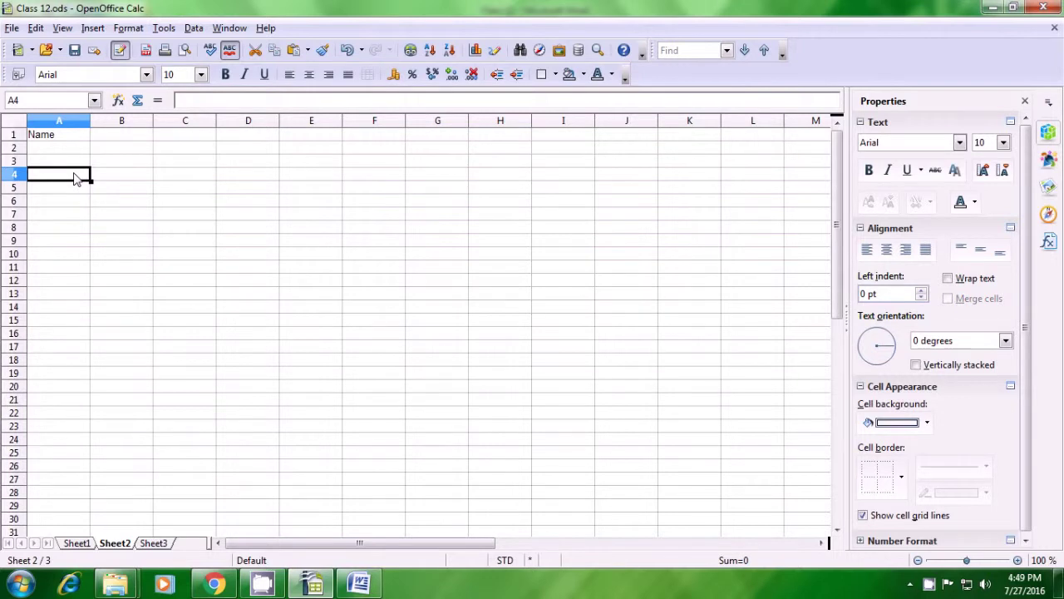
left_click(104, 141)
Step: Enter a VLOOKUP in B1 looking up A1 in Sheet1's A1:I6, column 2, exact match
type("=vlo")
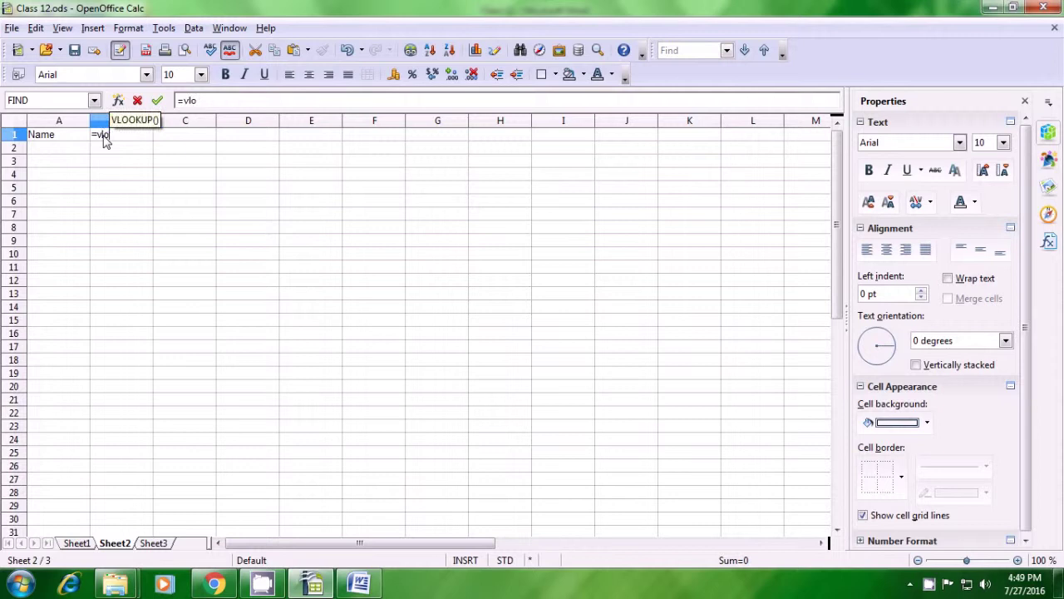
type("okup(")
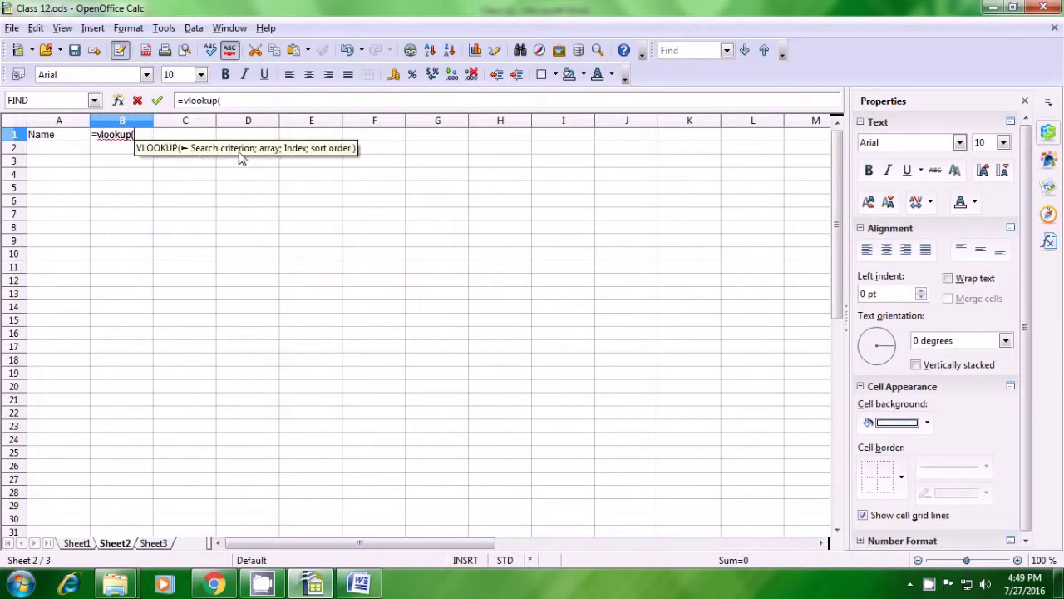
left_click(39, 138)
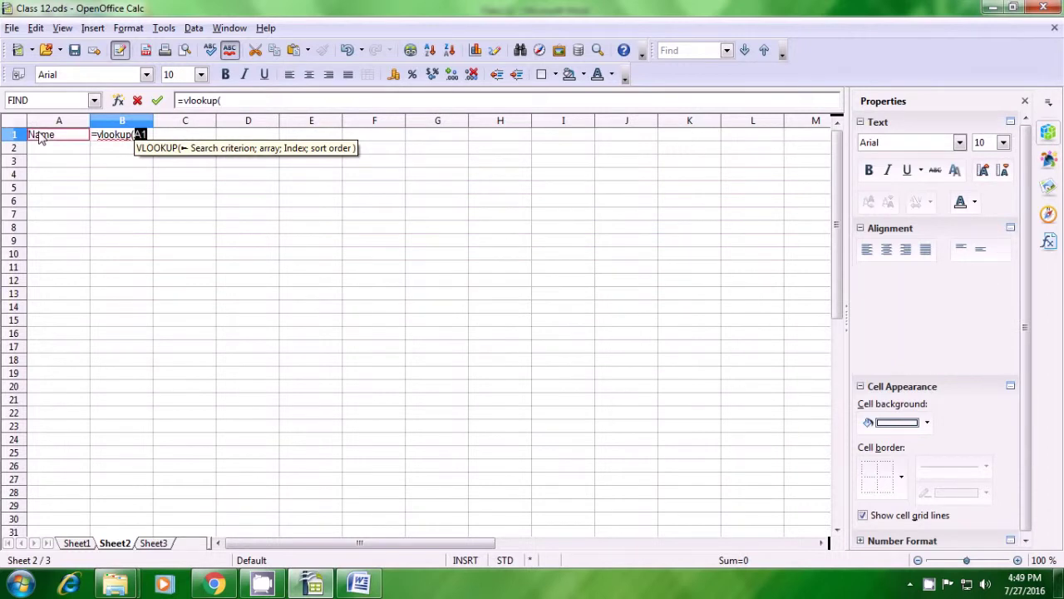
type(";")
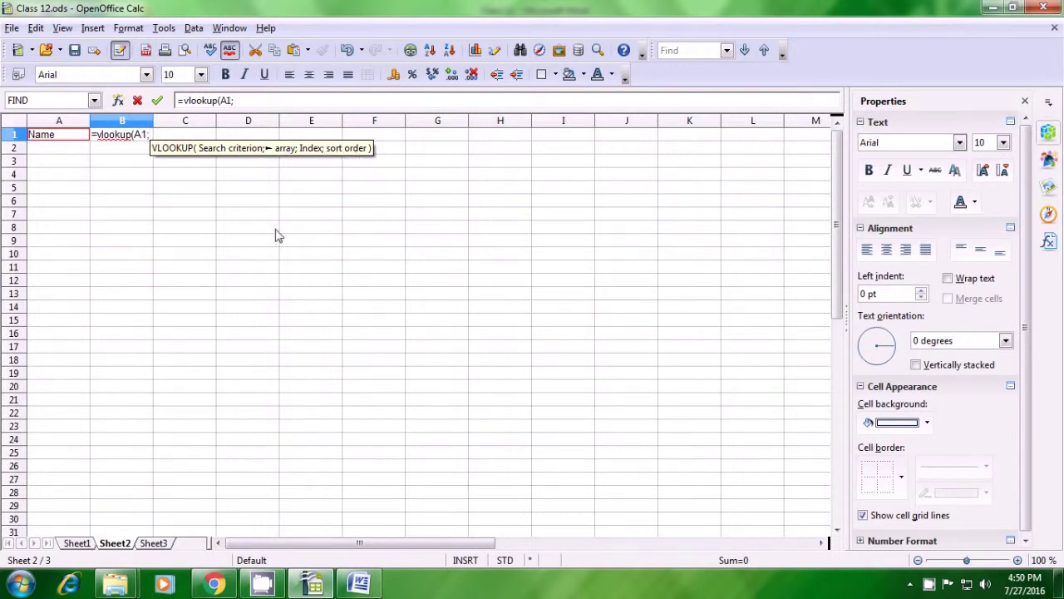
left_click(87, 549)
left_click_drag(50, 139, 540, 201)
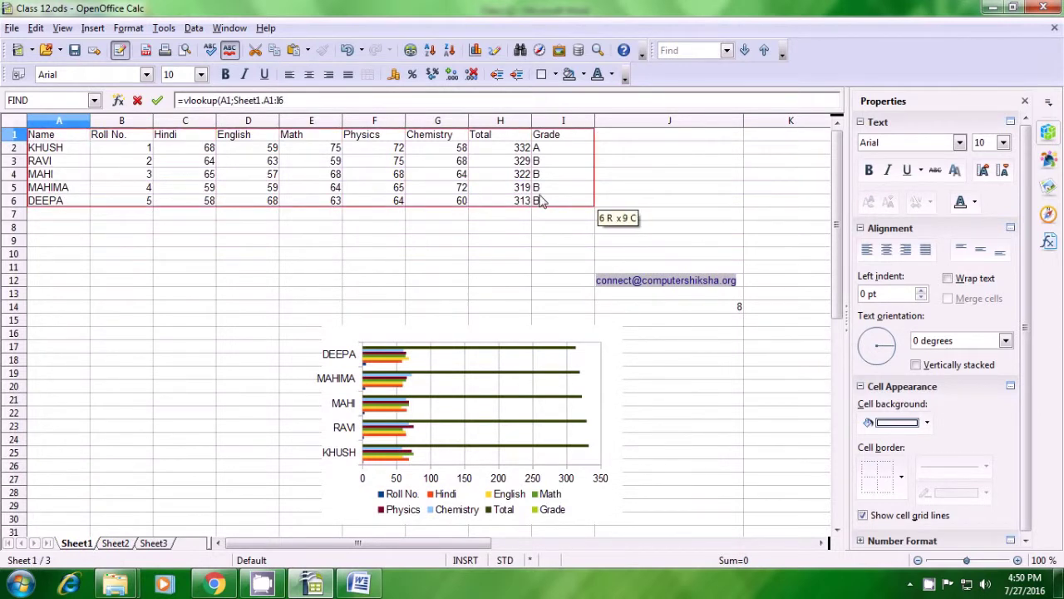
type(";")
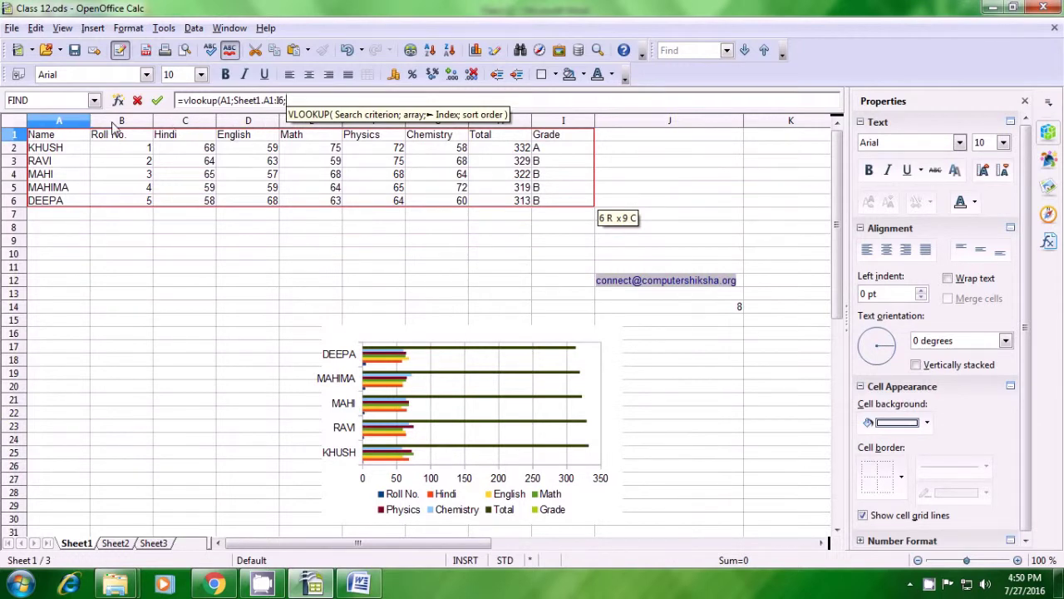
type("2;")
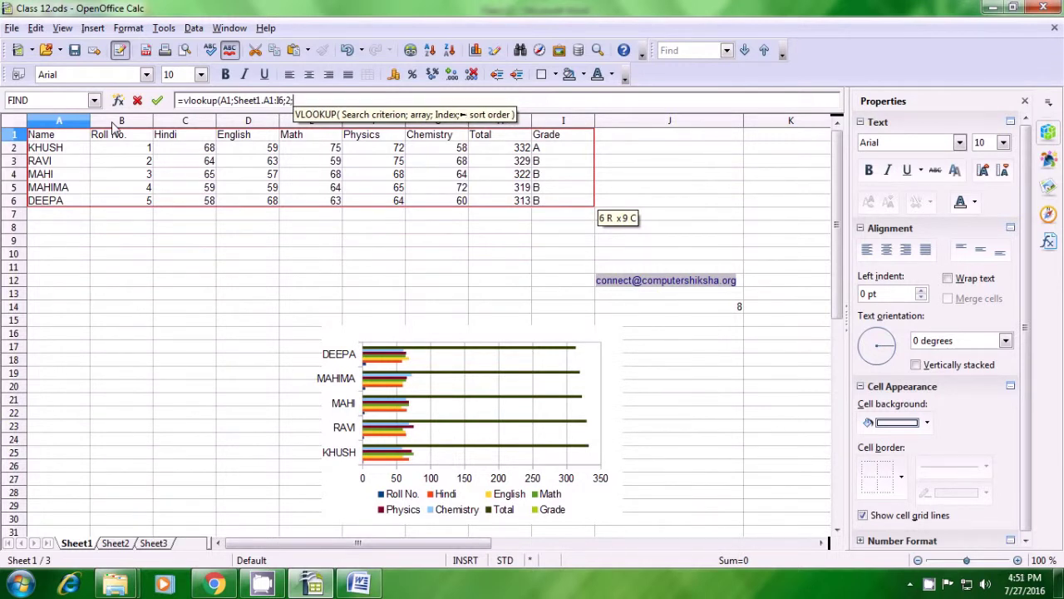
type("0")
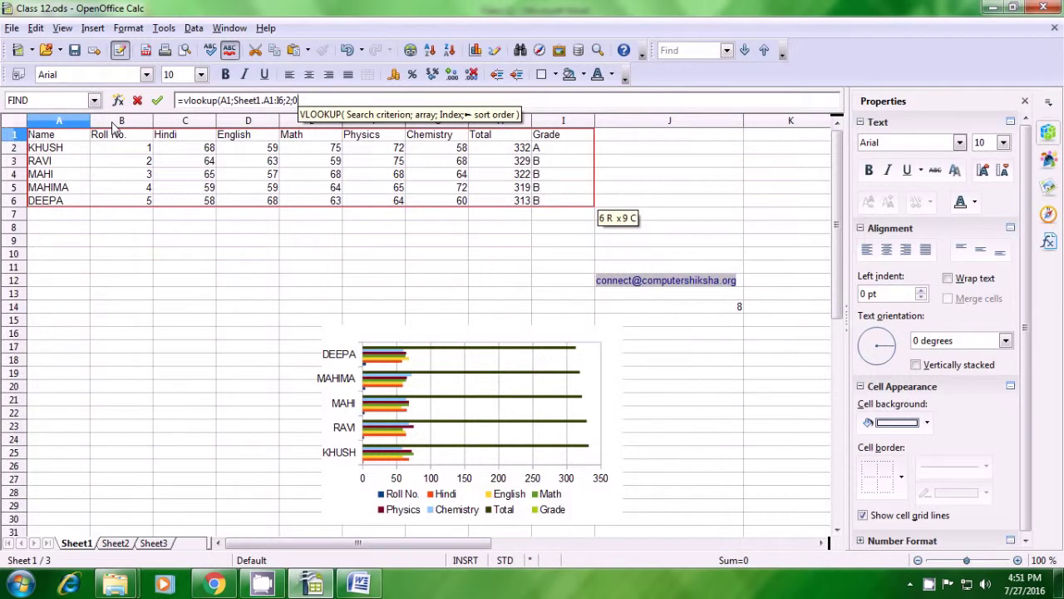
type(")")
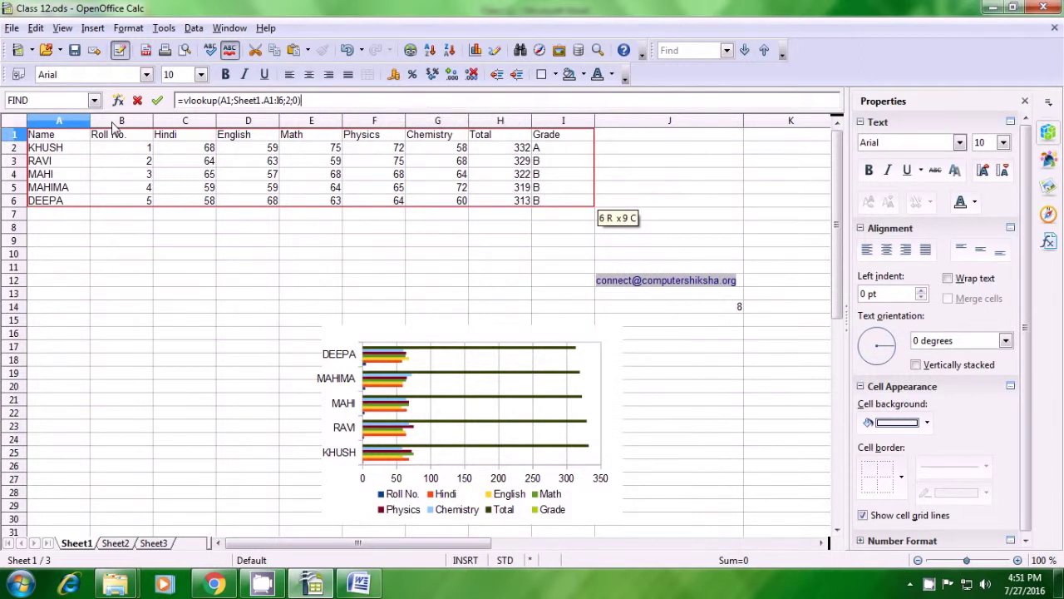
key("Return")
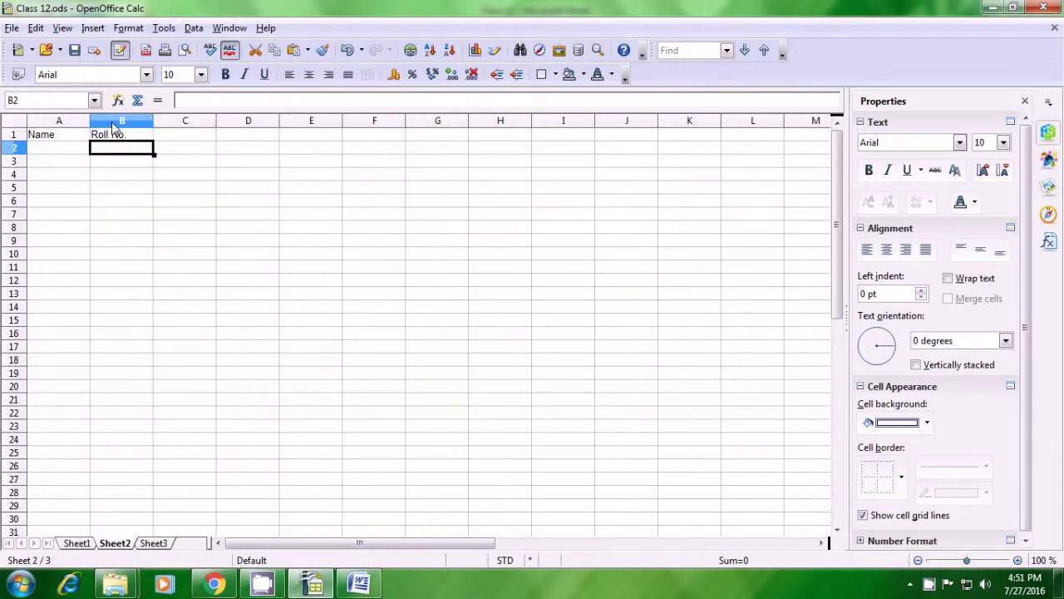
Step: Copy the VLOOKUP down to B7, which shows #N/A beside the empty name cells
left_click(129, 137)
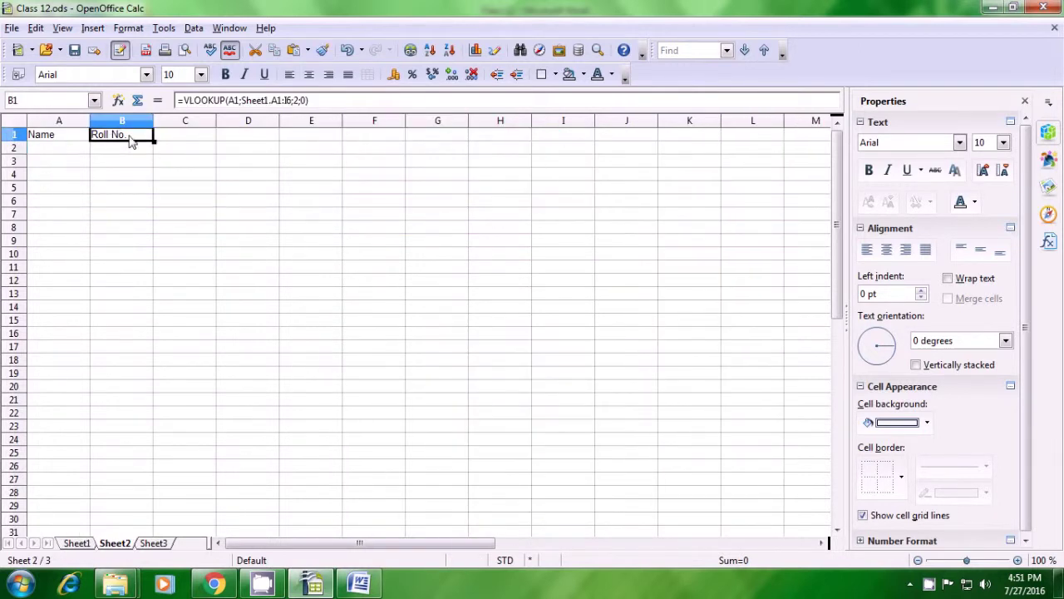
left_click_drag(154, 143, 148, 216)
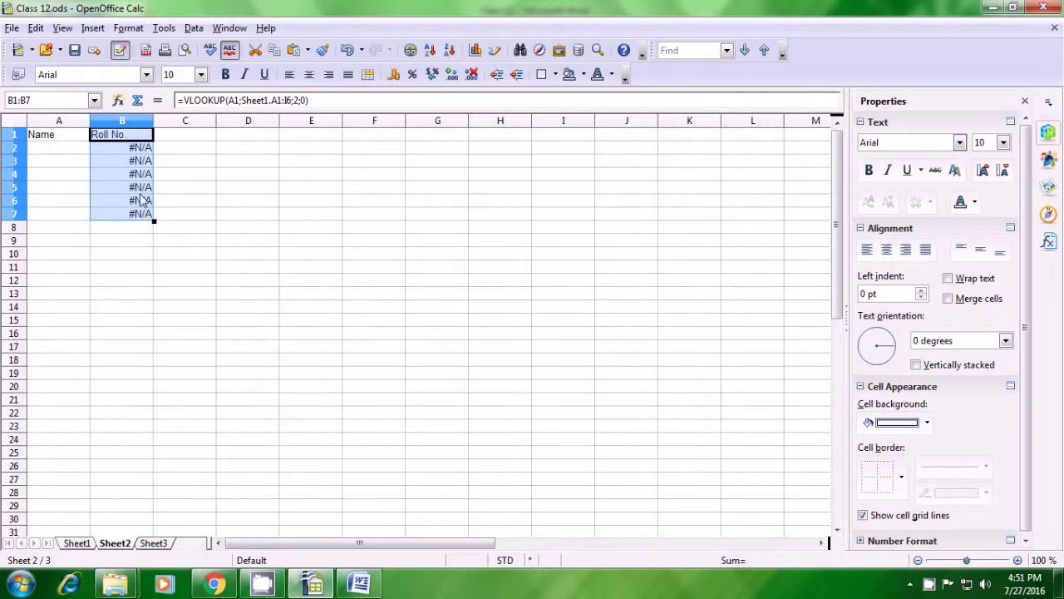
left_click(119, 153)
left_click_drag(64, 149, 64, 216)
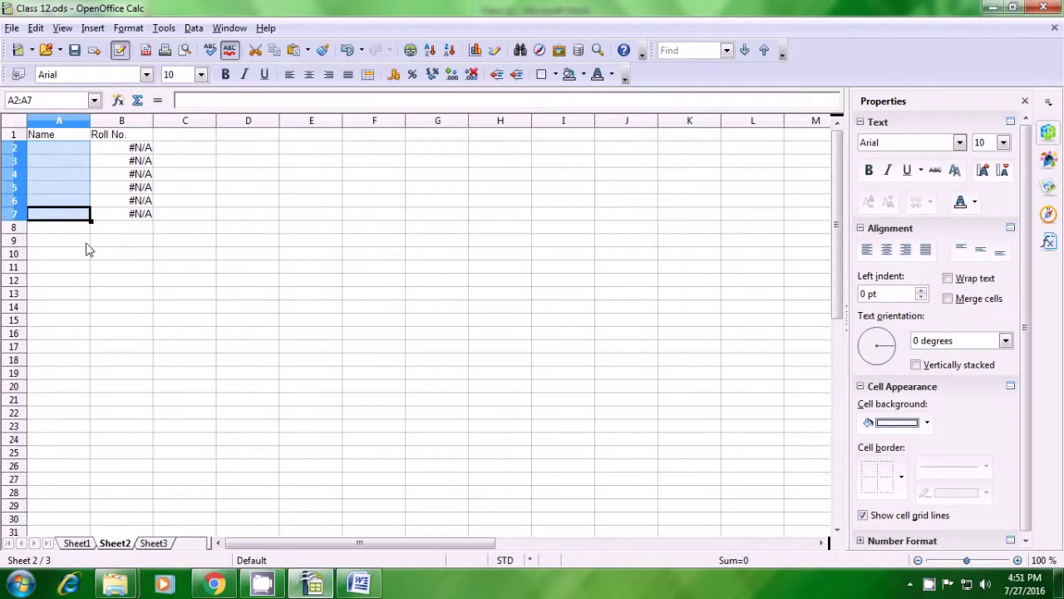
Step: Paste Sheet1's five student names (KHUSH to DEEPA, A2:A6) into Sheet2 starting at A2
left_click(87, 244)
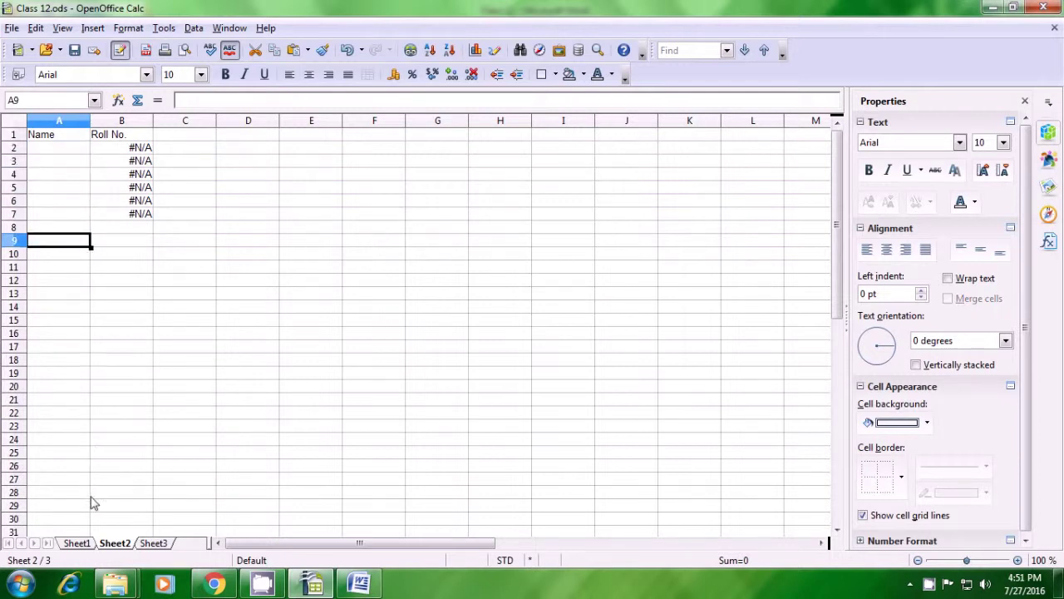
left_click(83, 547)
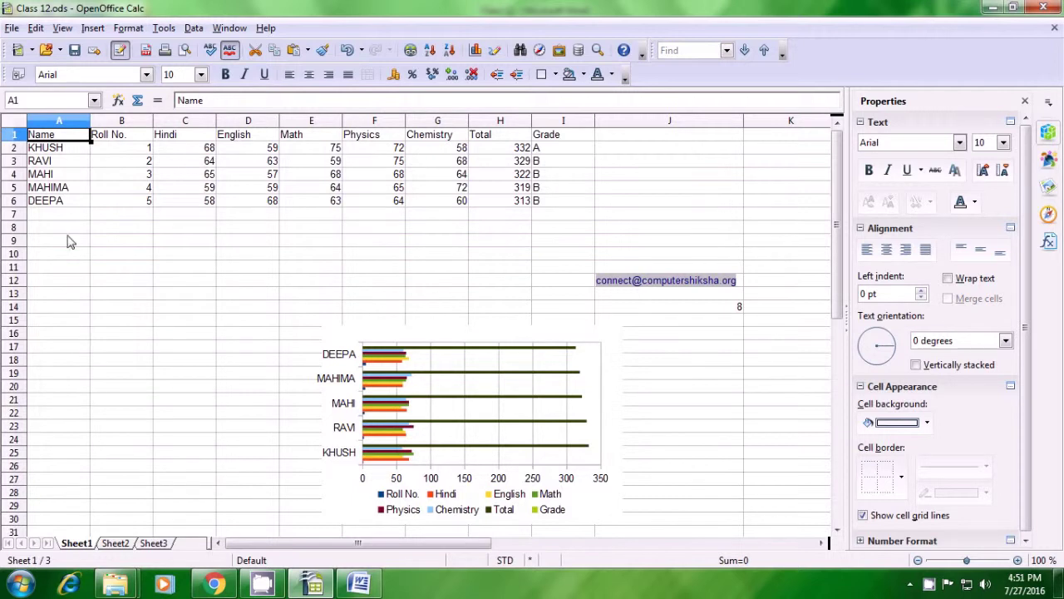
left_click_drag(56, 148, 59, 203)
key("ctrl+c")
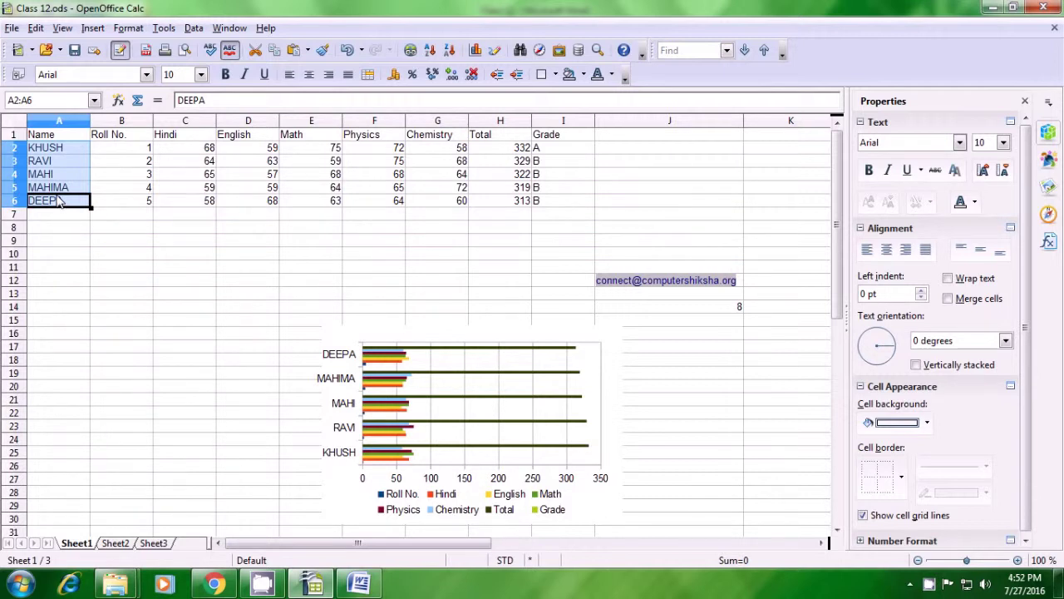
left_click(113, 545)
left_click(48, 149)
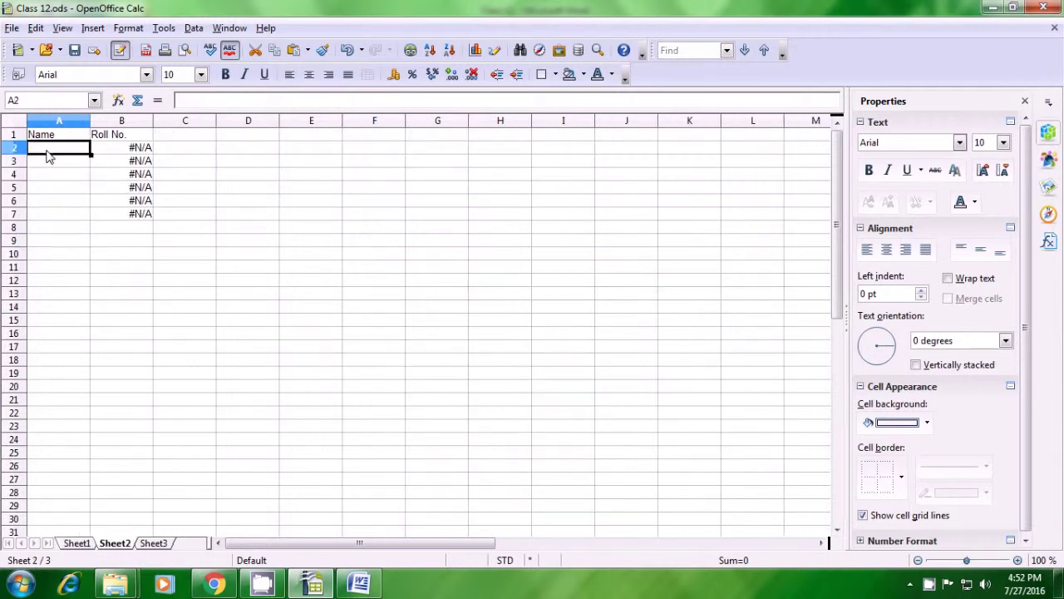
key("ctrl+v")
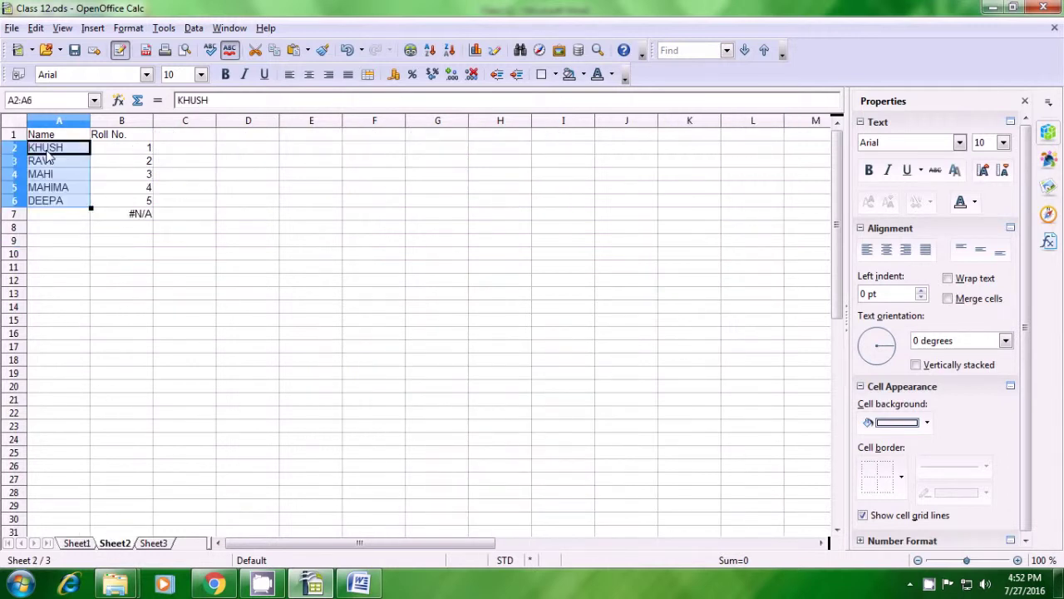
left_click(98, 240)
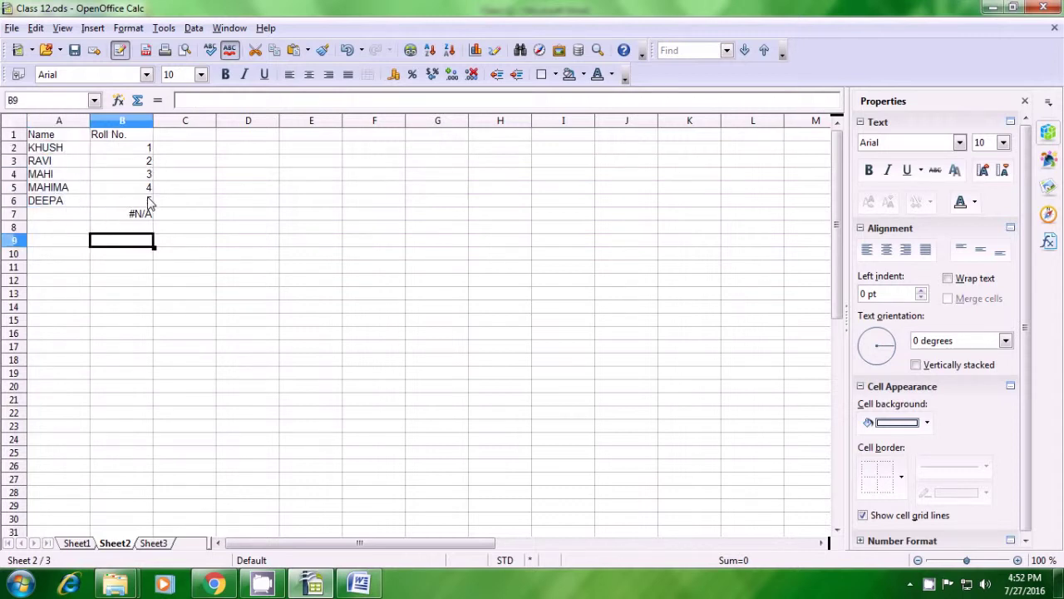
left_click(76, 542)
Step: Deselect the names on Sheet1 to show the marks table and bar chart
left_click(171, 311)
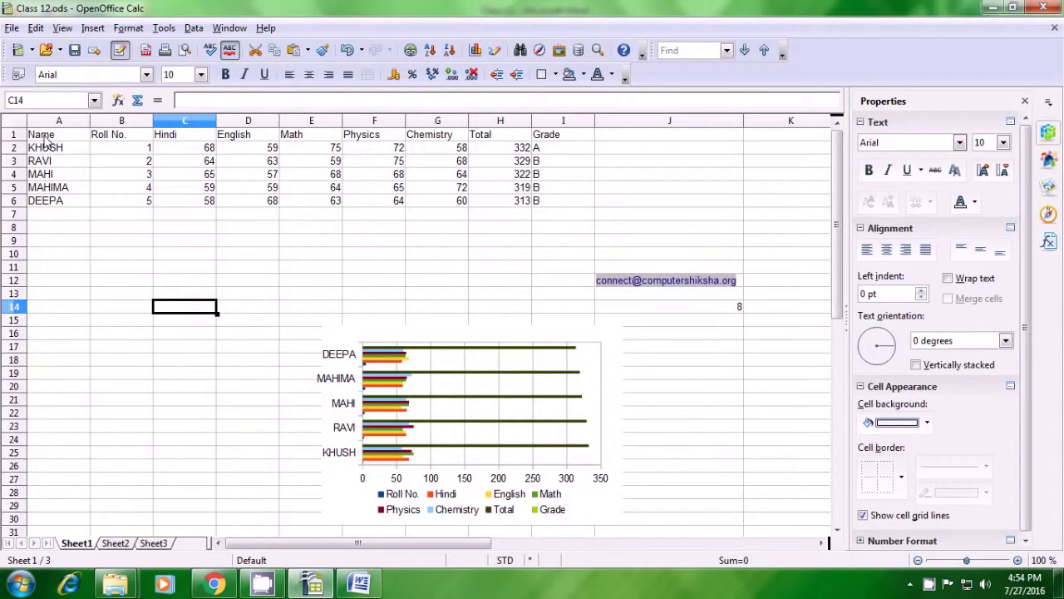
Step: Copy Sheet1's header row A1:I1, Name through Grade, into A1 of Sheet3
left_click(45, 137)
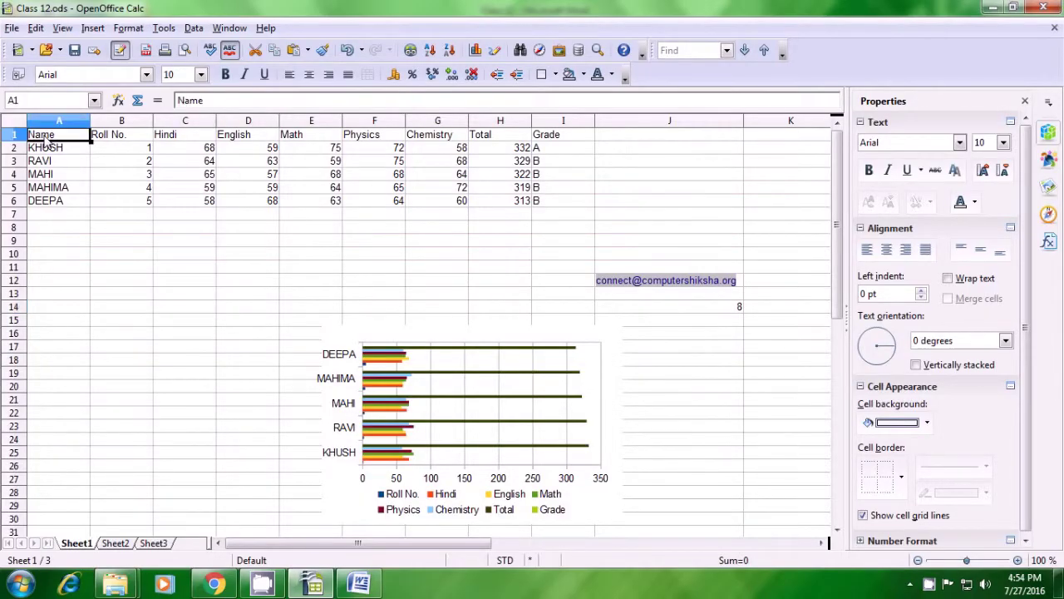
left_click_drag(47, 141, 539, 140)
key("ctrl+c")
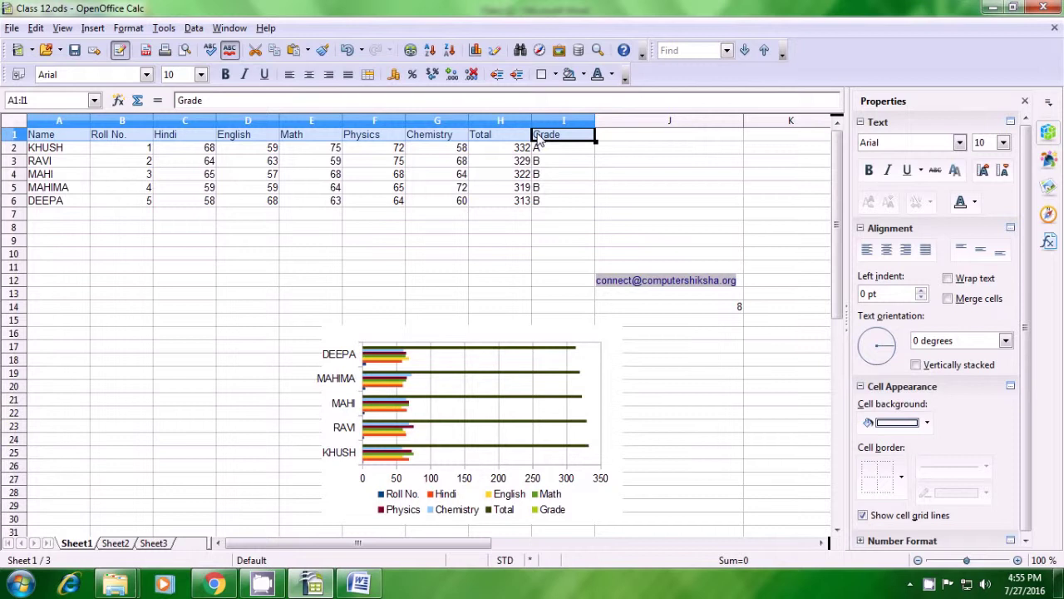
left_click(129, 543)
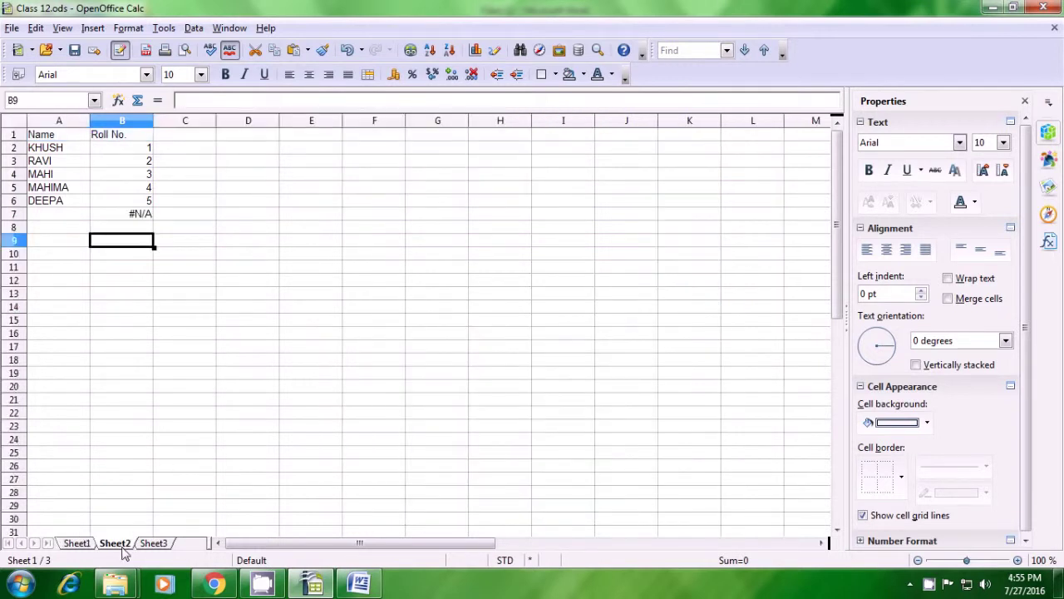
left_click(155, 544)
left_click(42, 141)
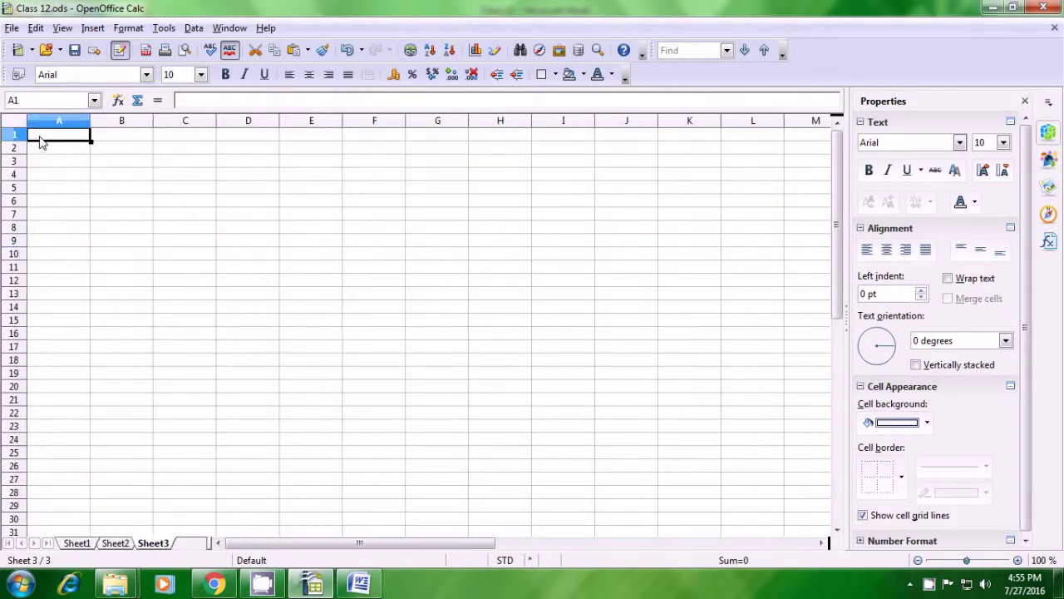
key("ctrl+v")
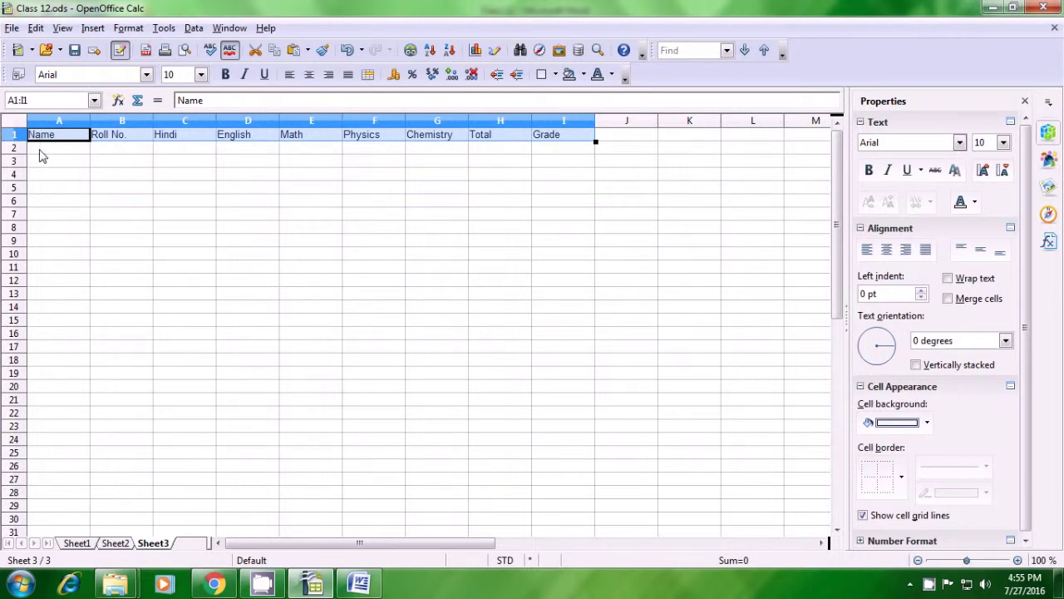
left_click(40, 151)
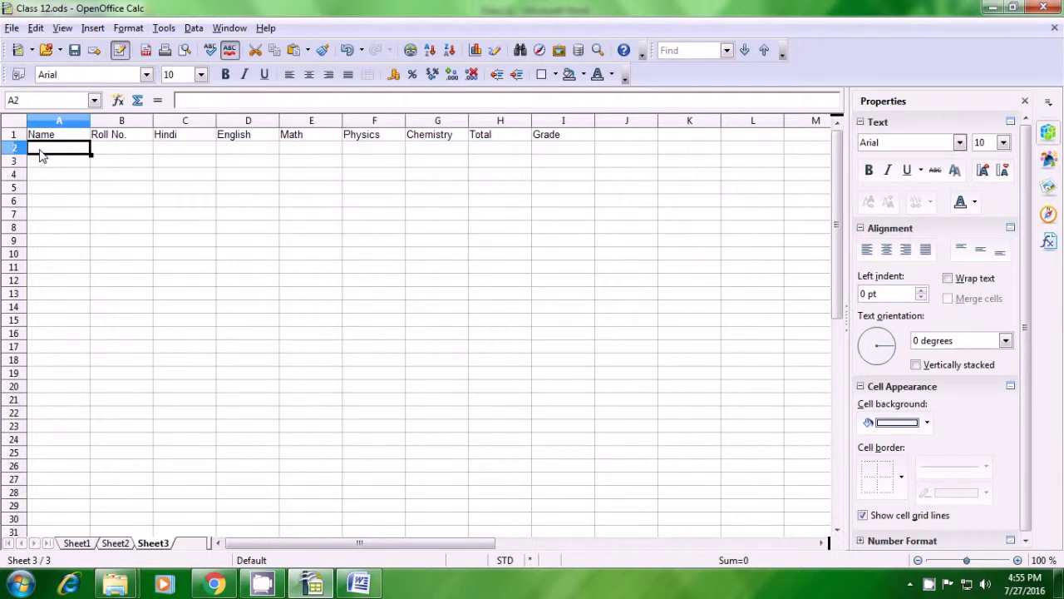
Step: Enter =HLOOKUP(Sheet1 A1; Sheet1 A1:I6; 5; 0) in Sheet3 A2, returning MAHIMA
type("=hlookup")
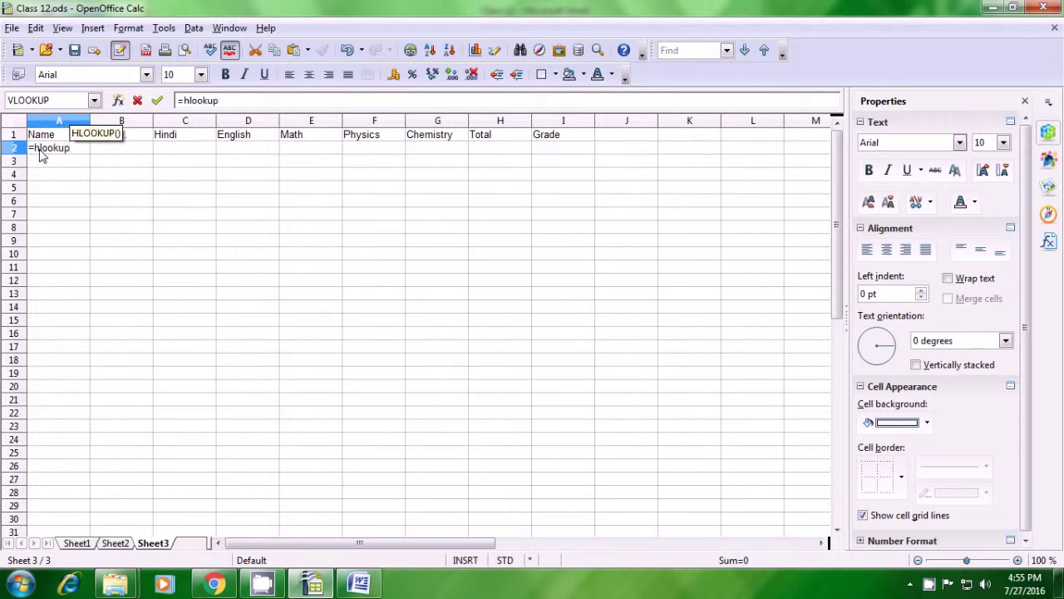
type("(")
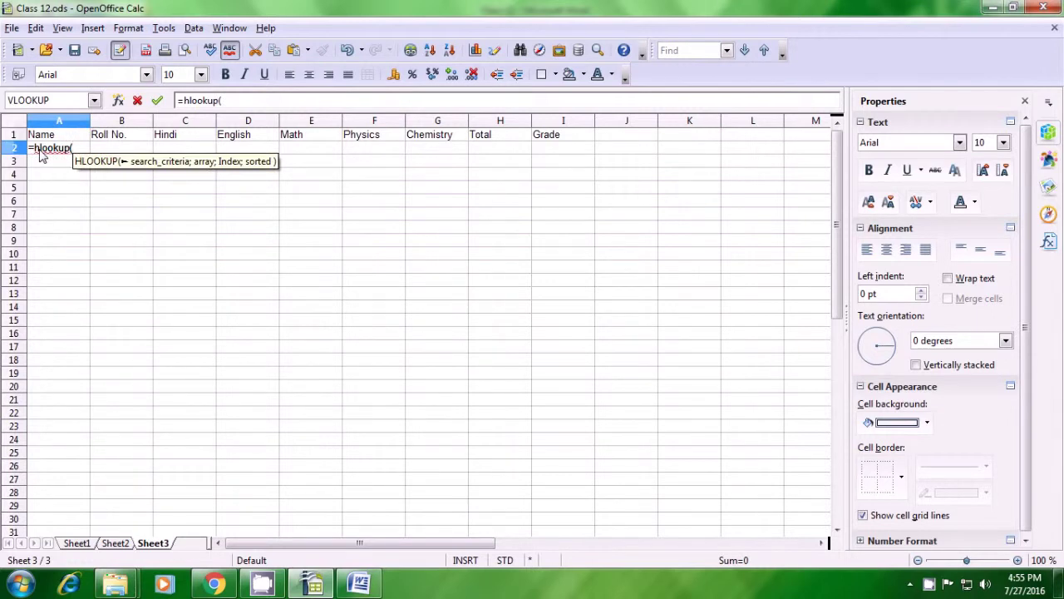
left_click(51, 139)
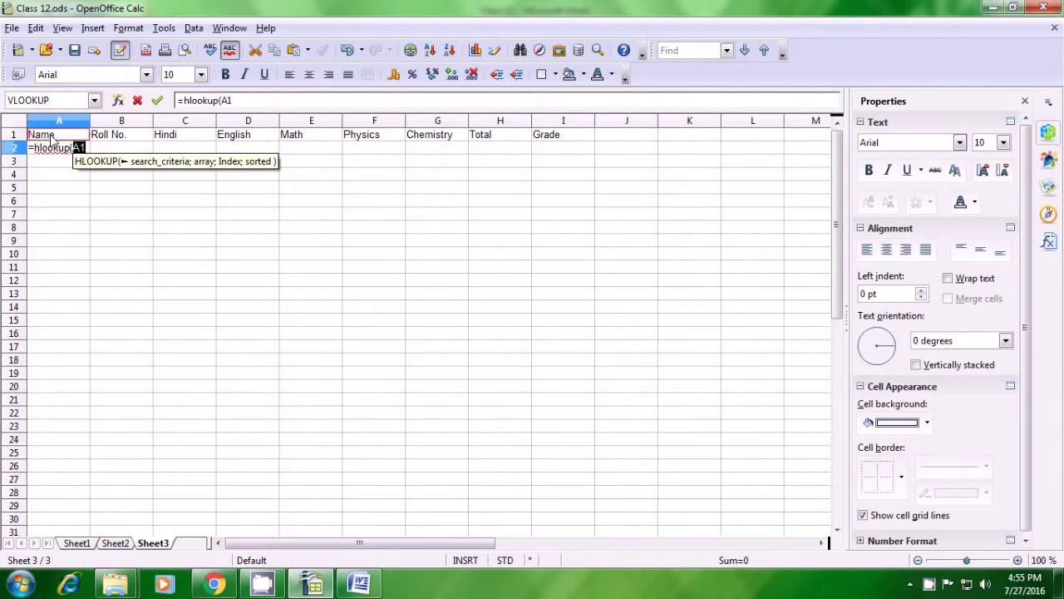
type(";")
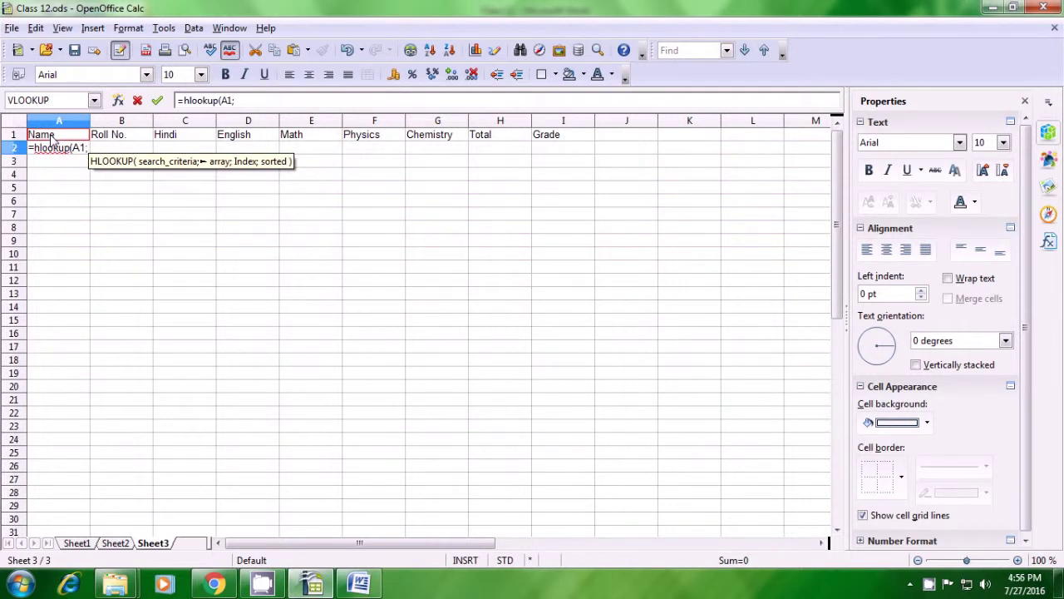
key("BackSpace")
key("BackSpace")
key("BackSpace")
left_click(77, 543)
left_click(68, 140)
type(";")
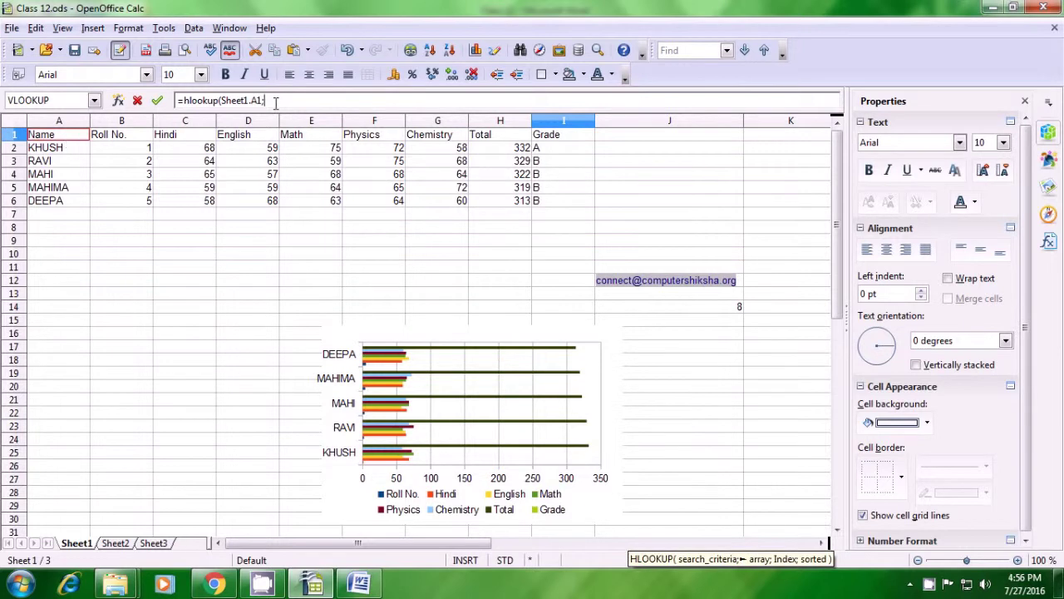
left_click_drag(60, 141, 548, 202)
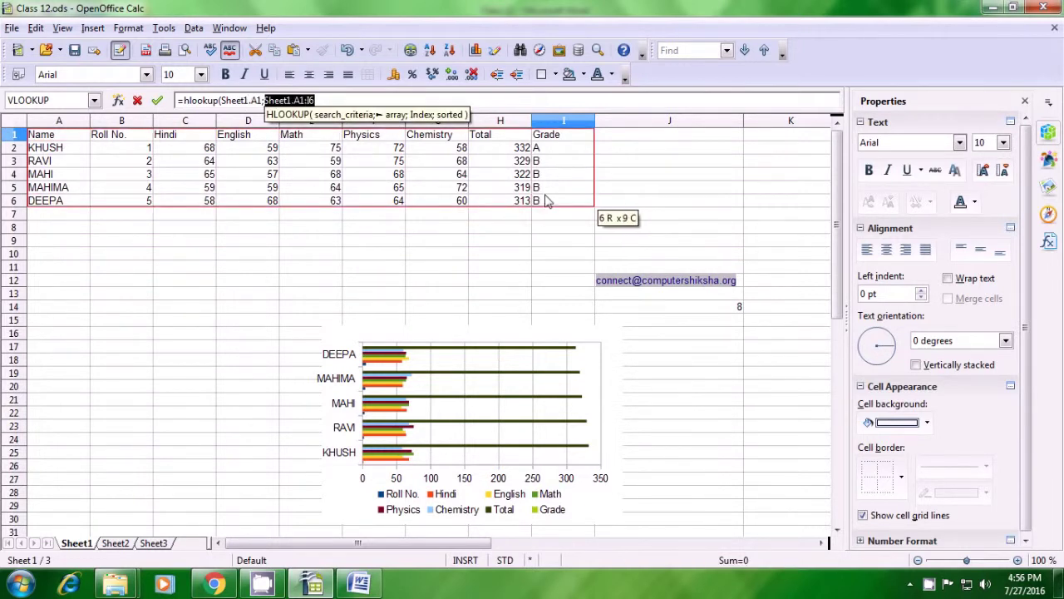
type(";")
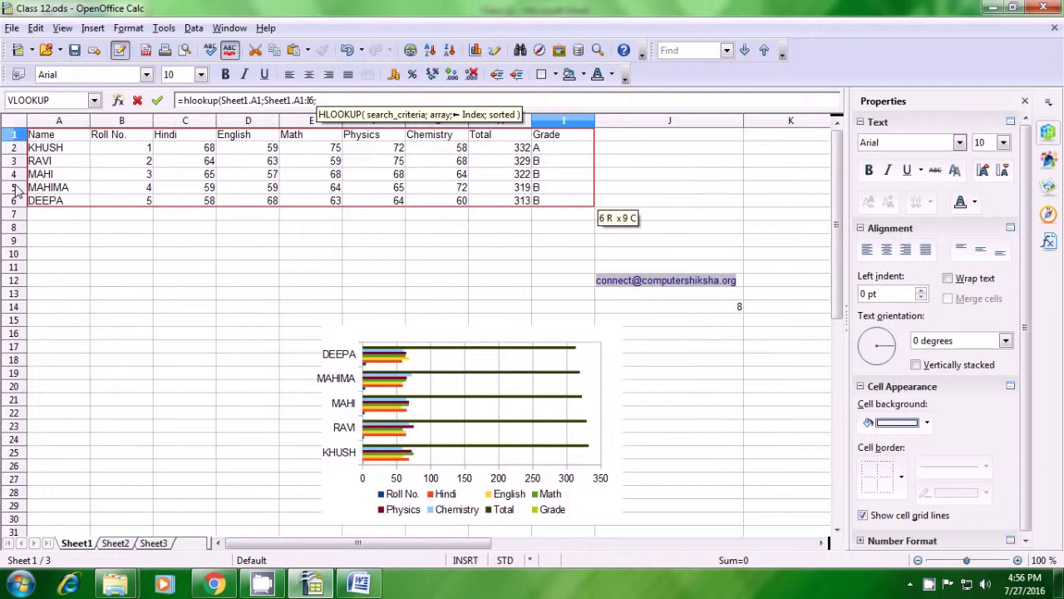
type("5")
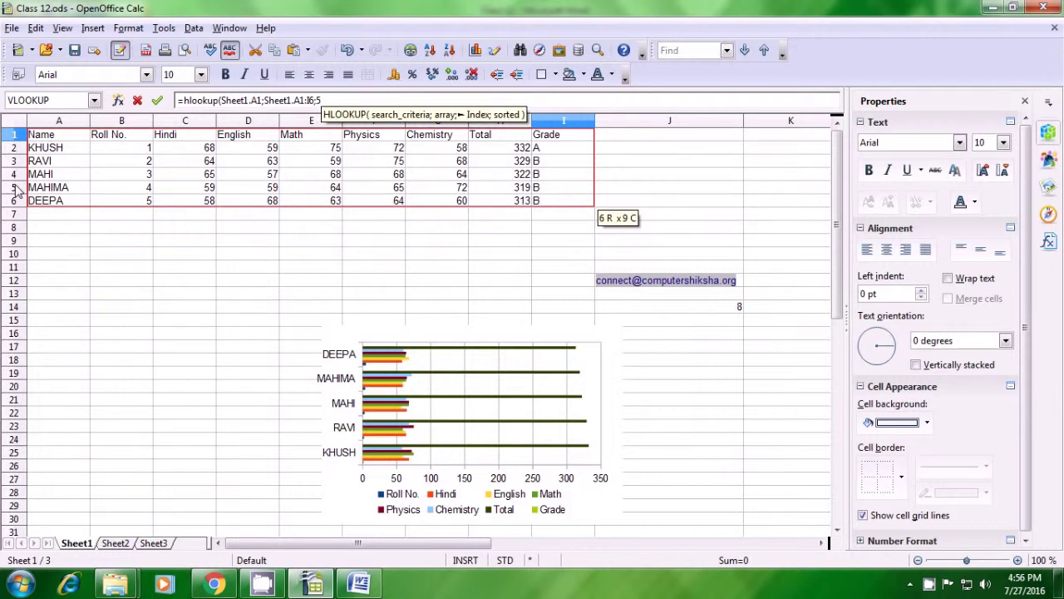
type(";")
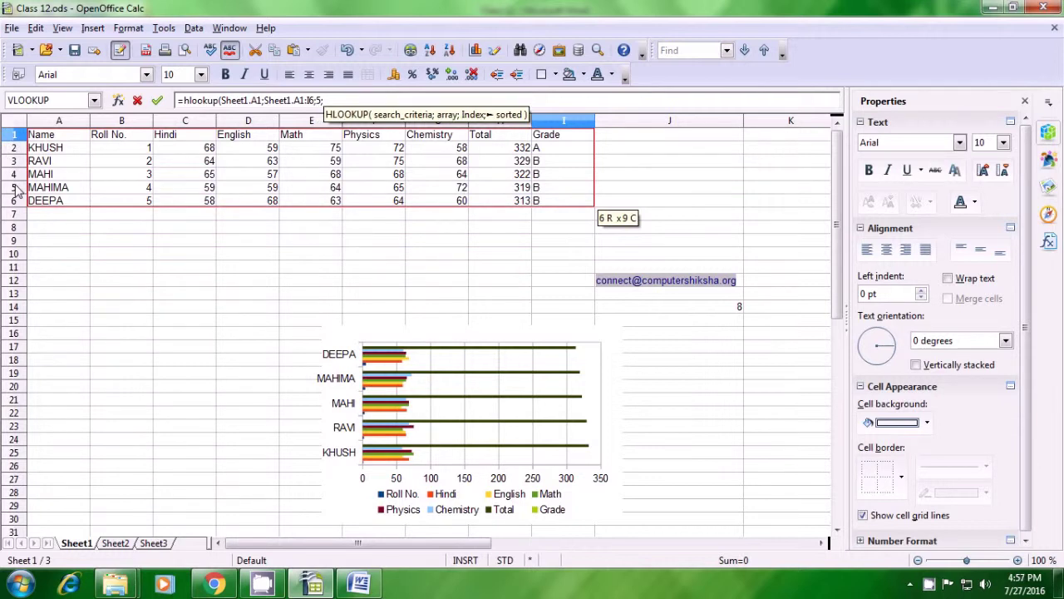
type("0")
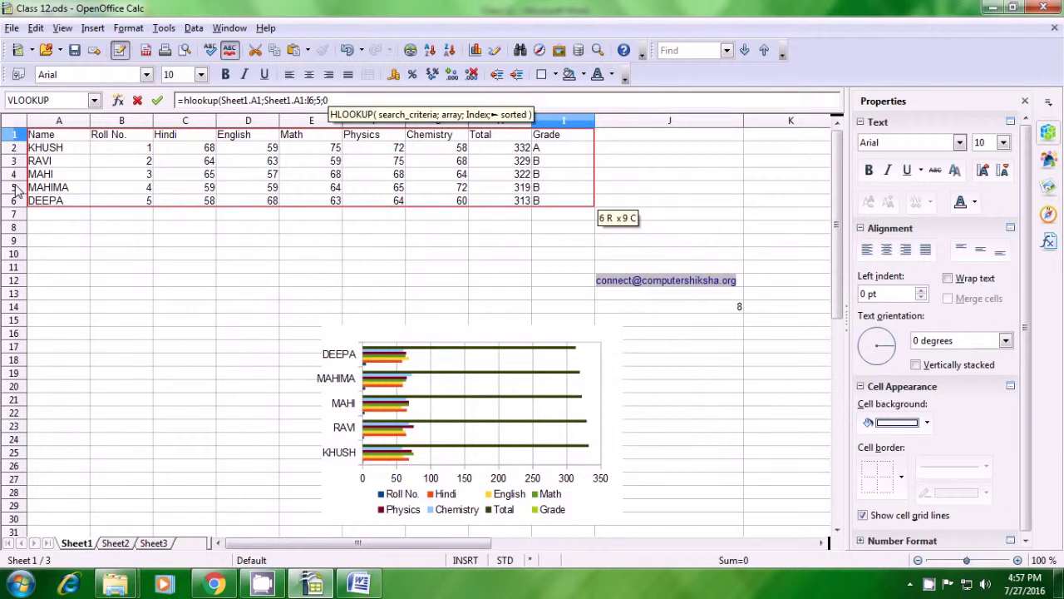
type(")")
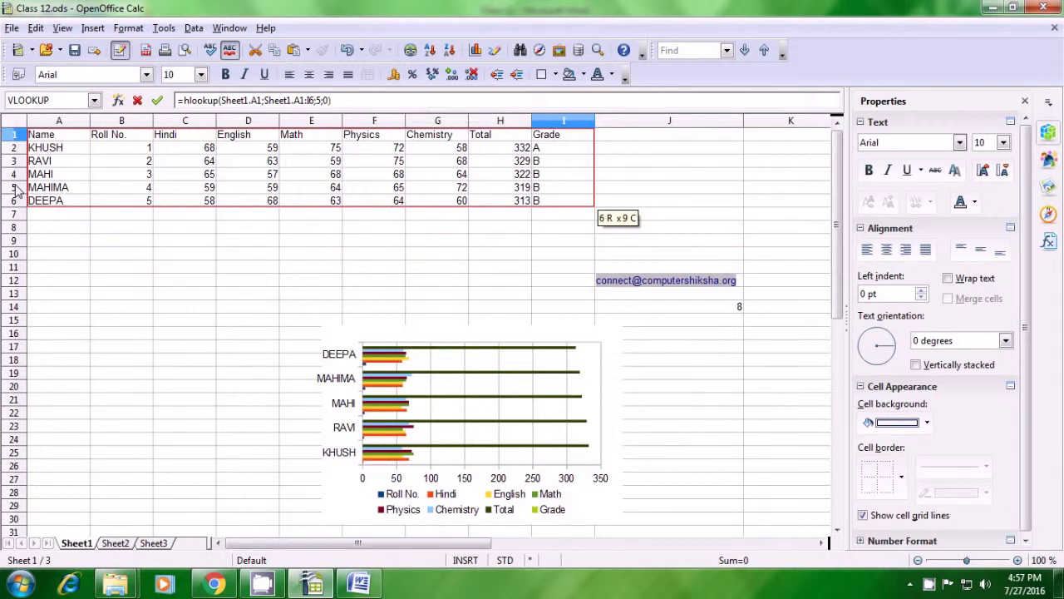
key("Return")
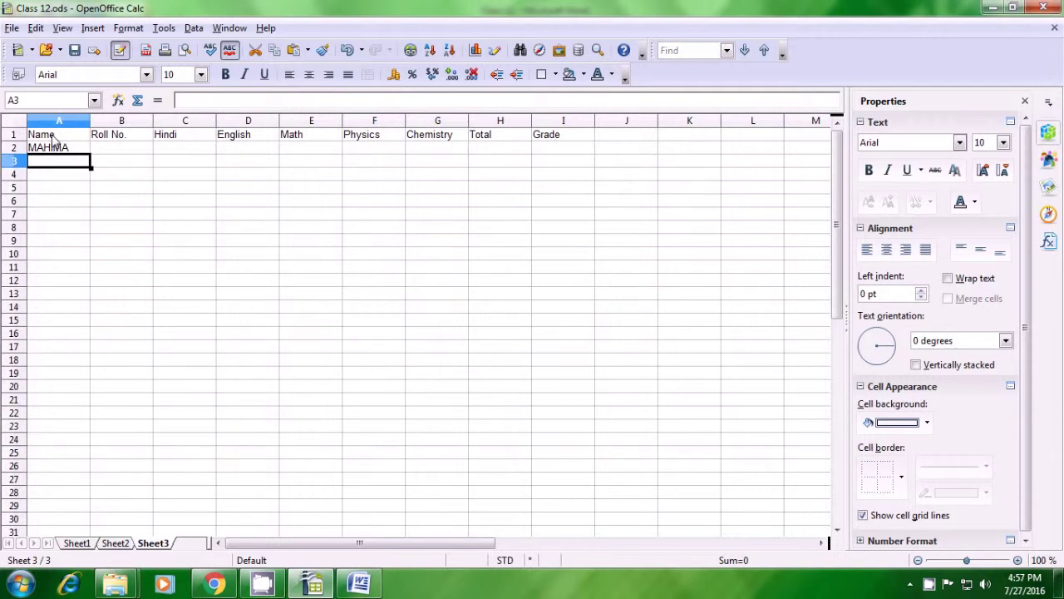
Step: Clear the headers Roll No. through Grade from Sheet3's row 1
left_click(58, 152)
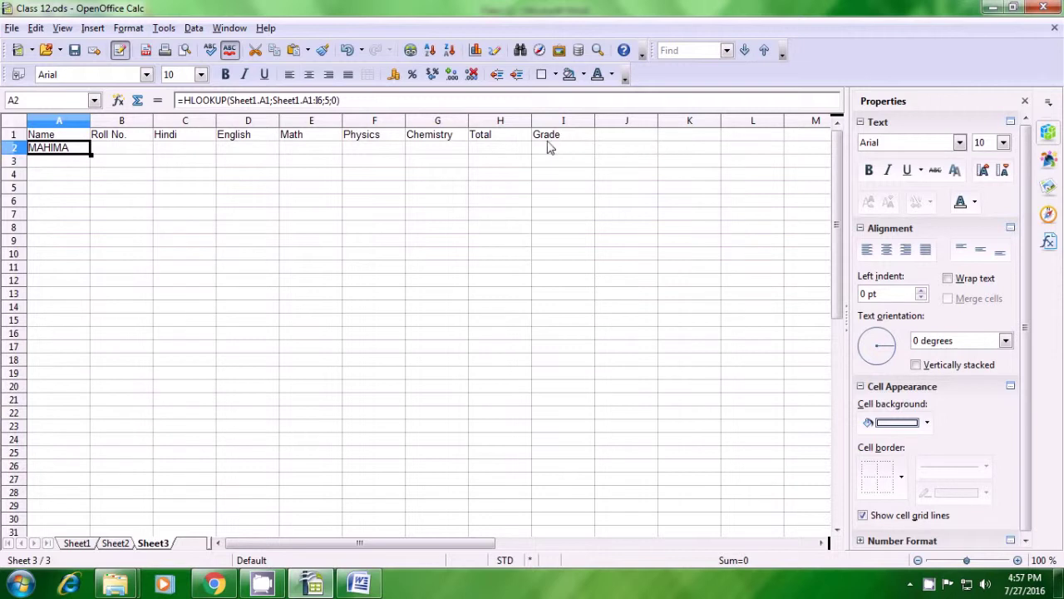
left_click_drag(113, 143, 545, 142)
key("ctrl+c")
key("Delete")
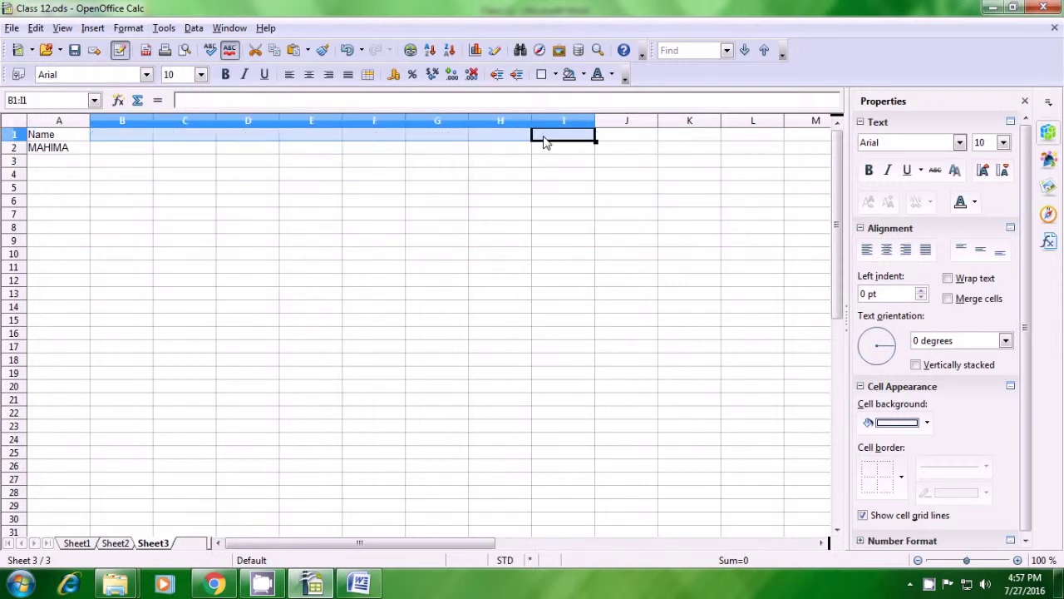
left_click(130, 151)
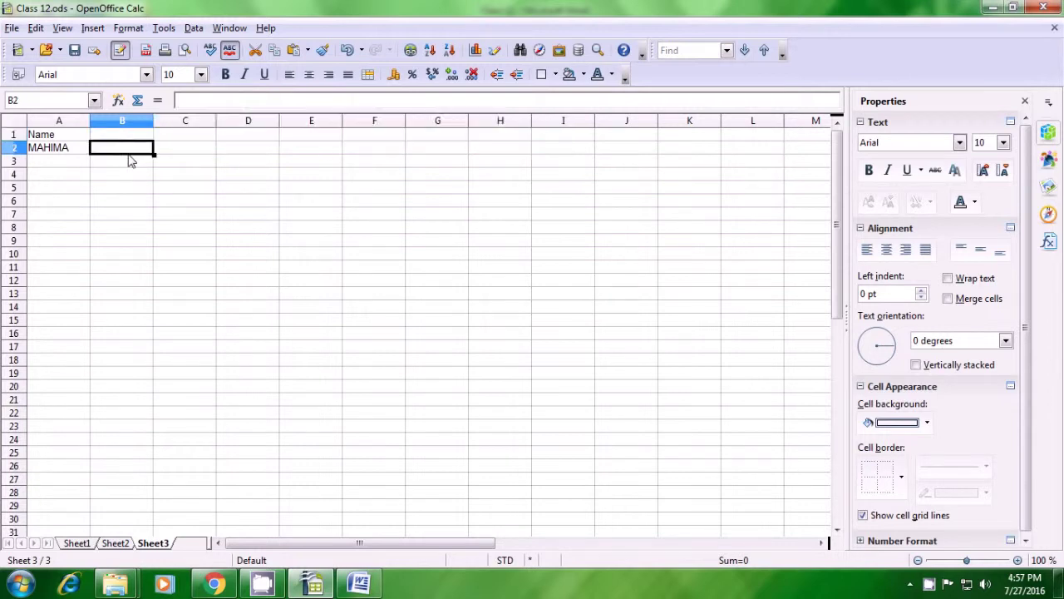
Step: Fill A2's HLOOKUP across to I2 and paste the headers back into B1
left_click(70, 153)
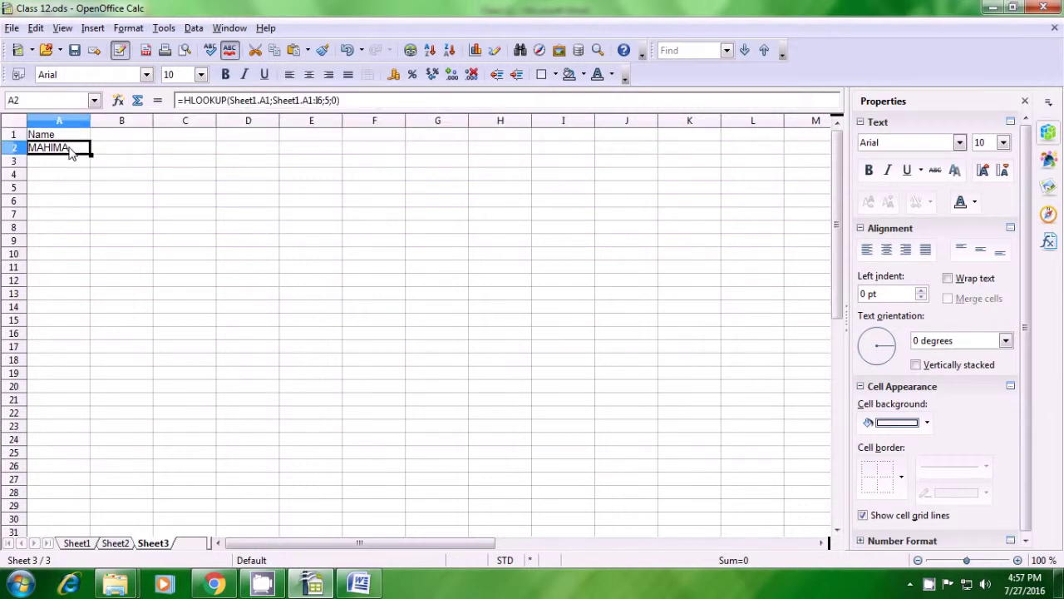
left_click_drag(91, 155, 576, 163)
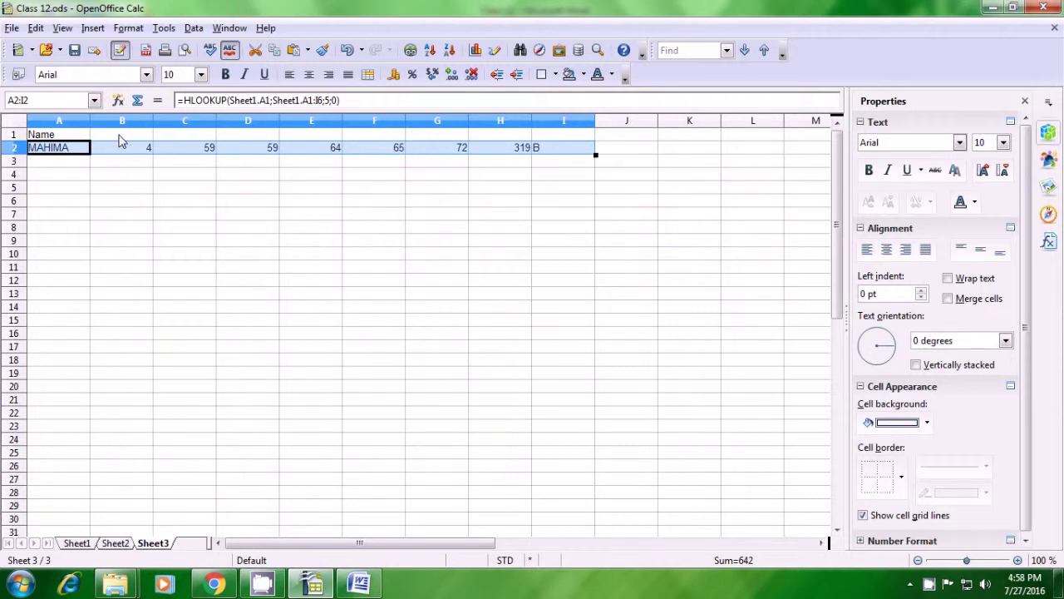
left_click(121, 138)
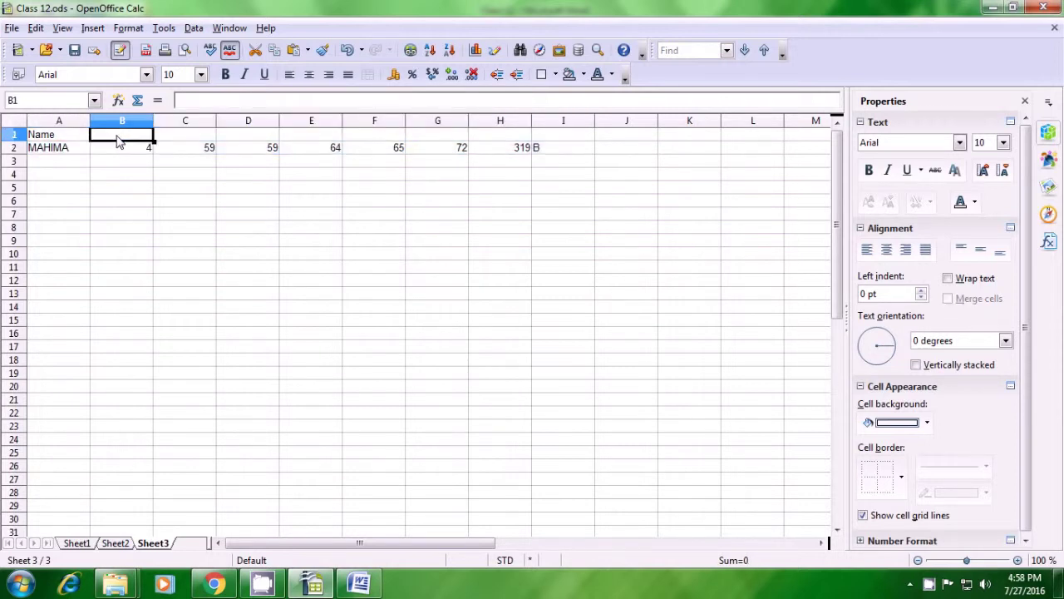
key("ctrl+v")
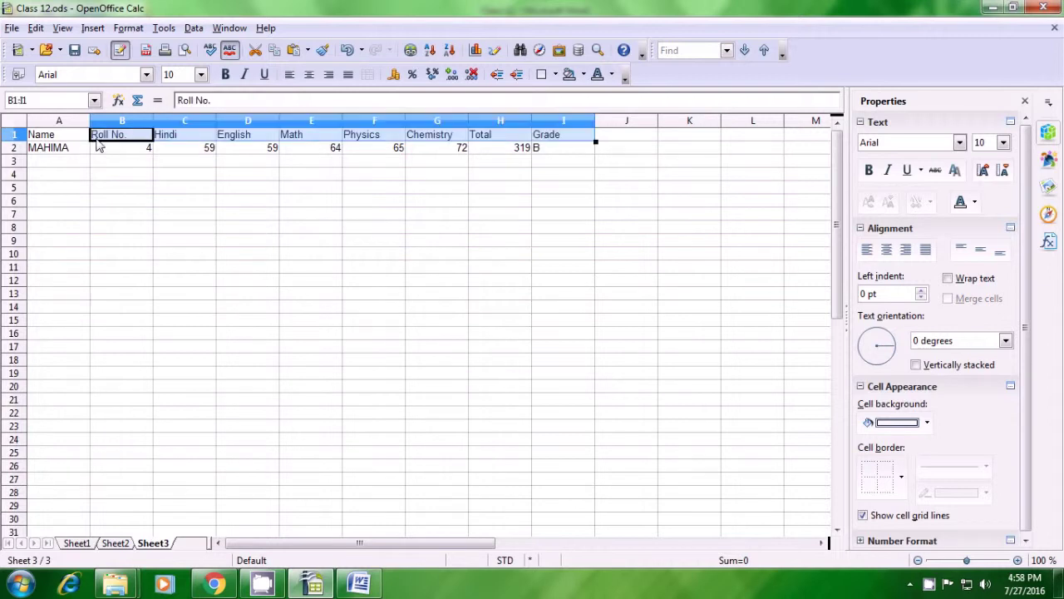
left_click(121, 166)
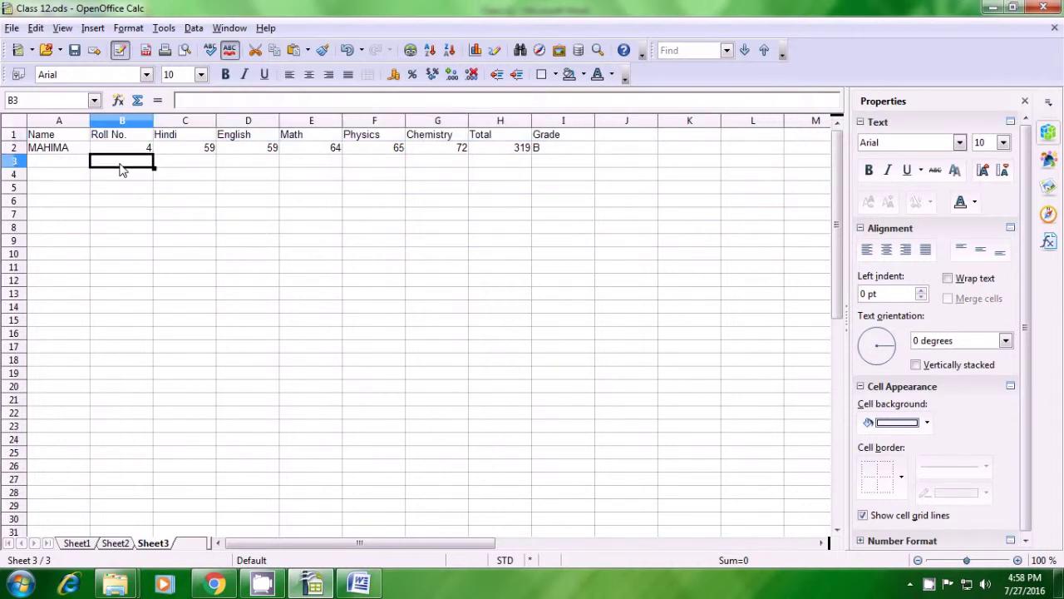
left_click(121, 208)
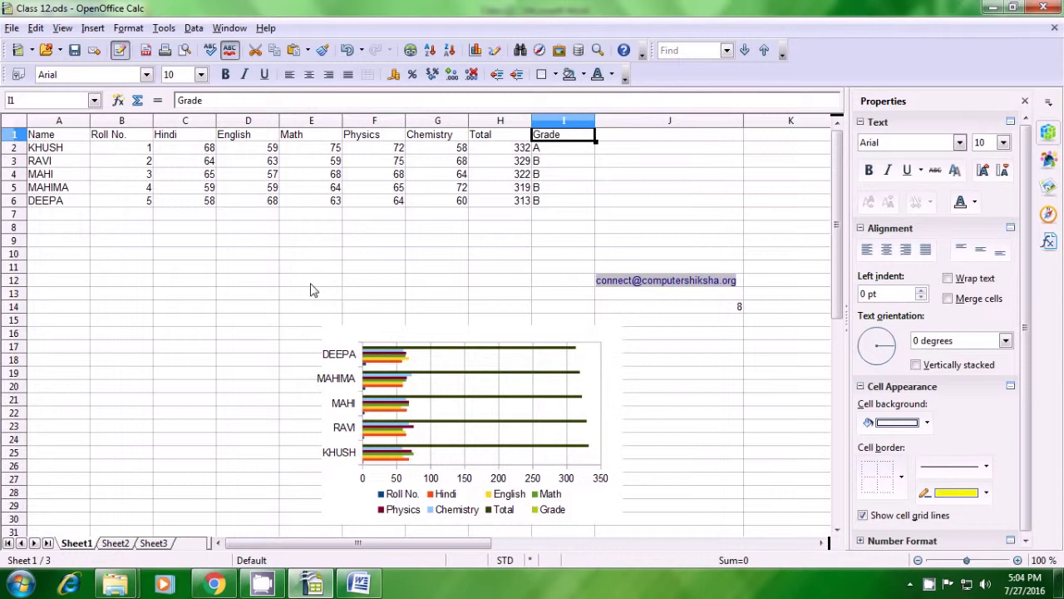
Step: Select Sheet1's student marks table A1:I6
left_click_drag(50, 140, 537, 205)
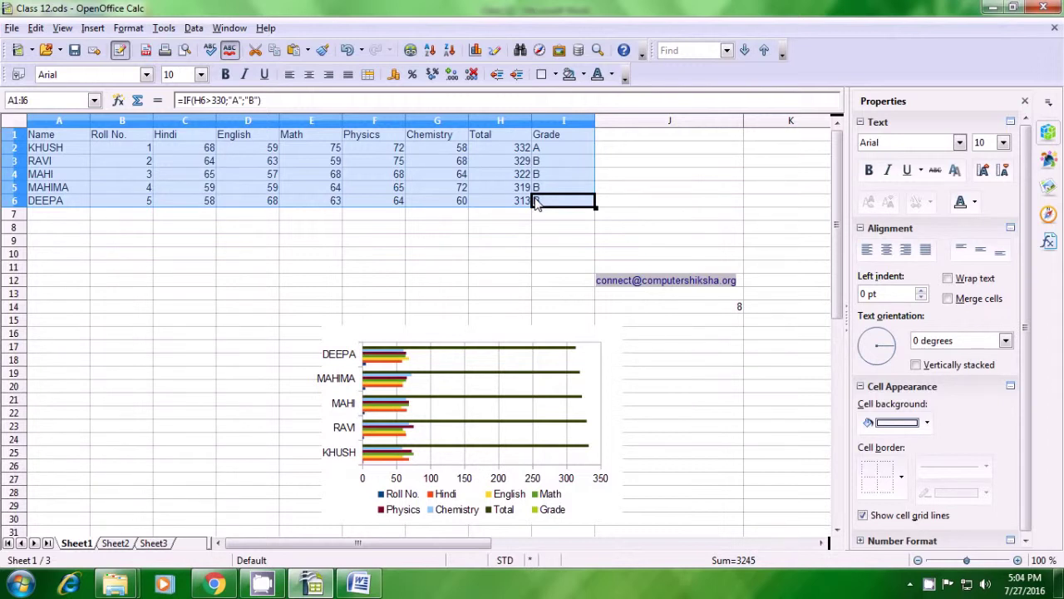
Step: Set Conditional Formatting Condition 1 to cell value greater than 75
left_click(128, 28)
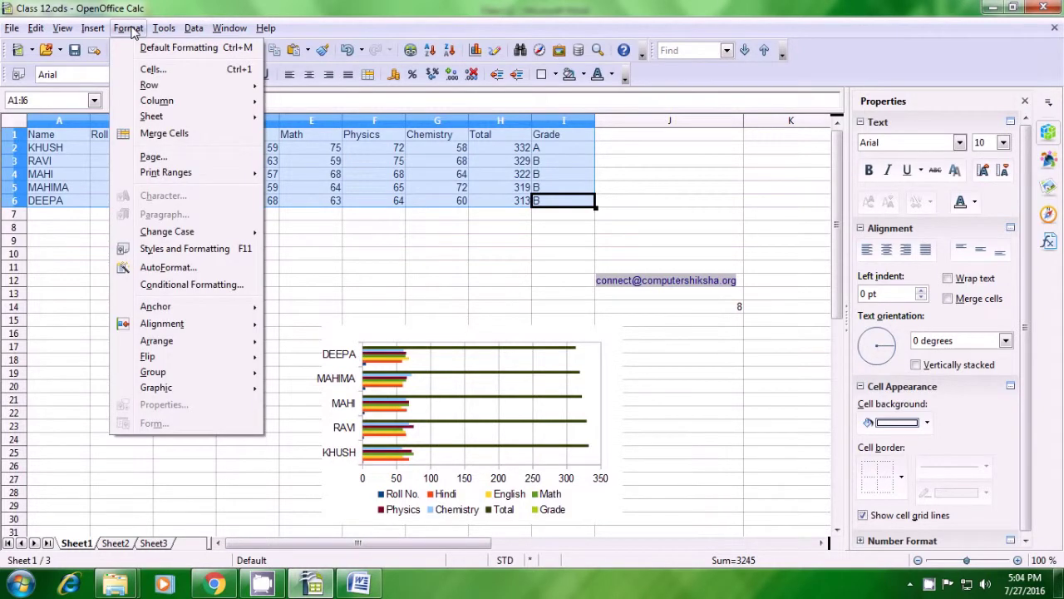
left_click(169, 286)
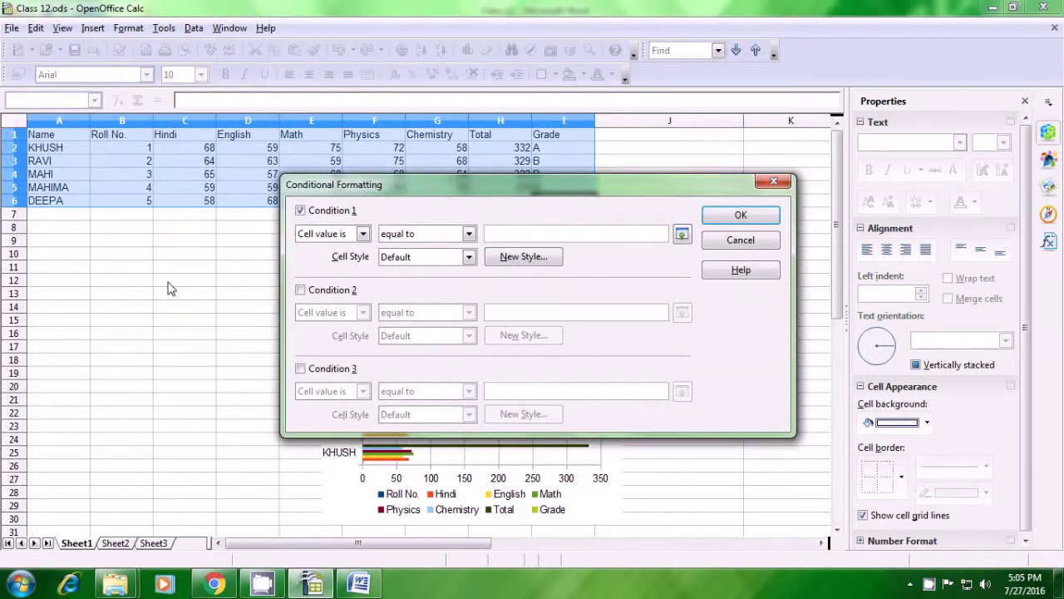
left_click(363, 235)
left_click(339, 252)
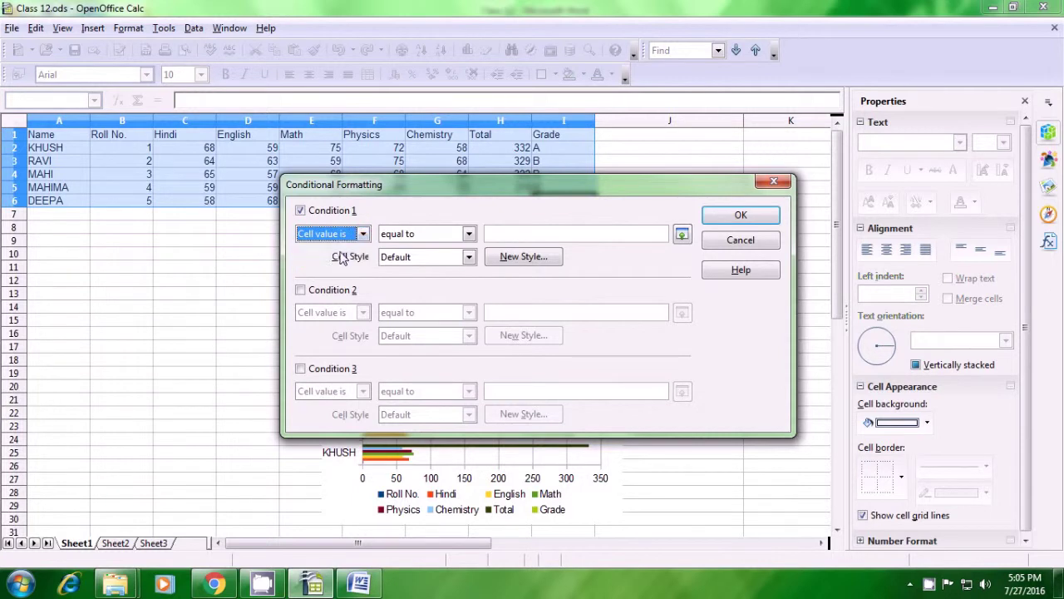
left_click(469, 235)
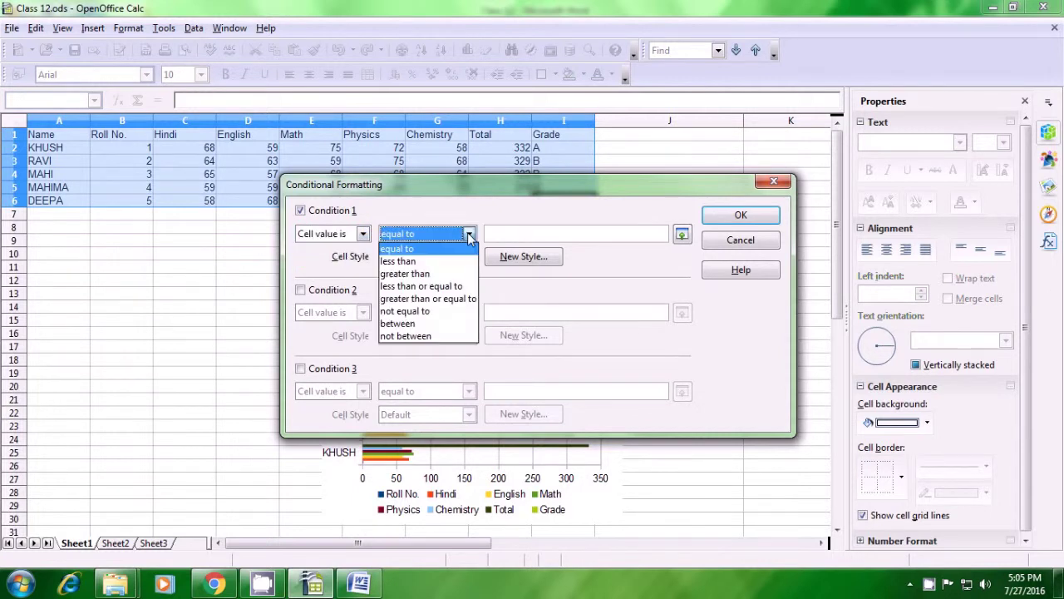
left_click(453, 274)
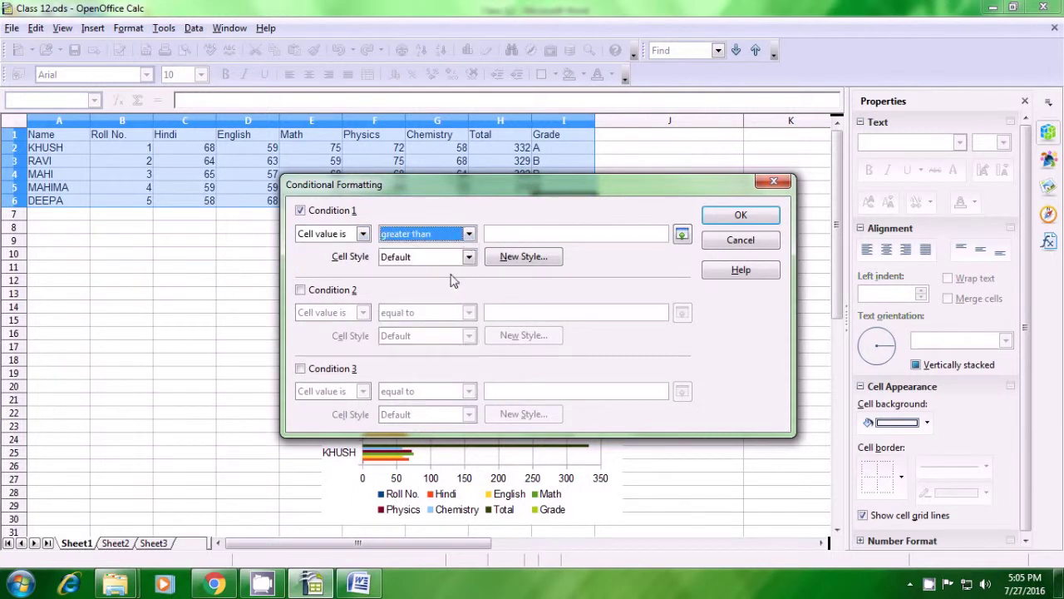
left_click(509, 232)
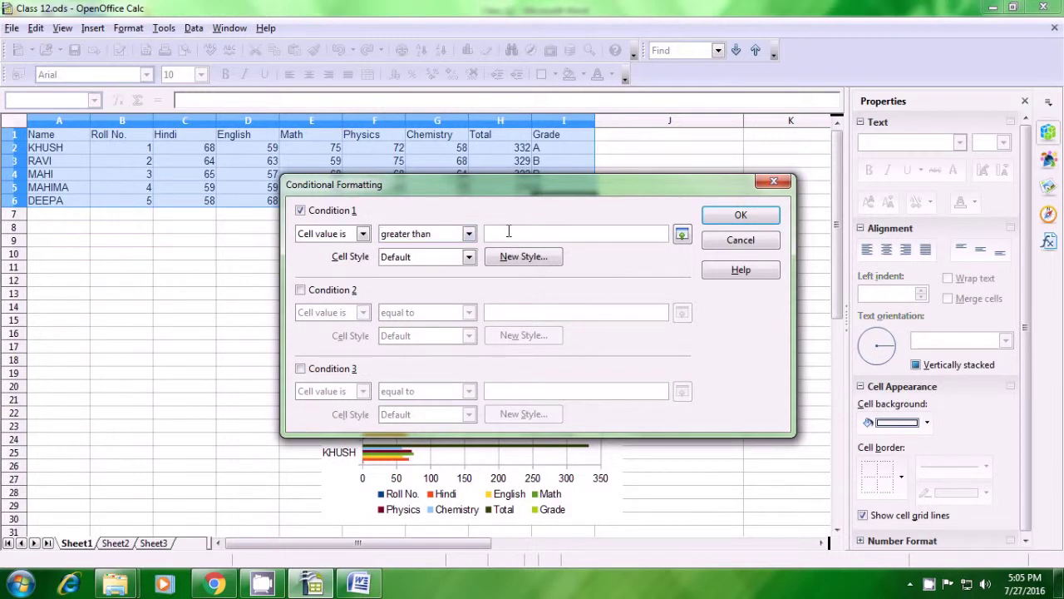
type("75")
Step: Create new style Untitled1 with Green 4 font colour for Condition 1
left_click(469, 258)
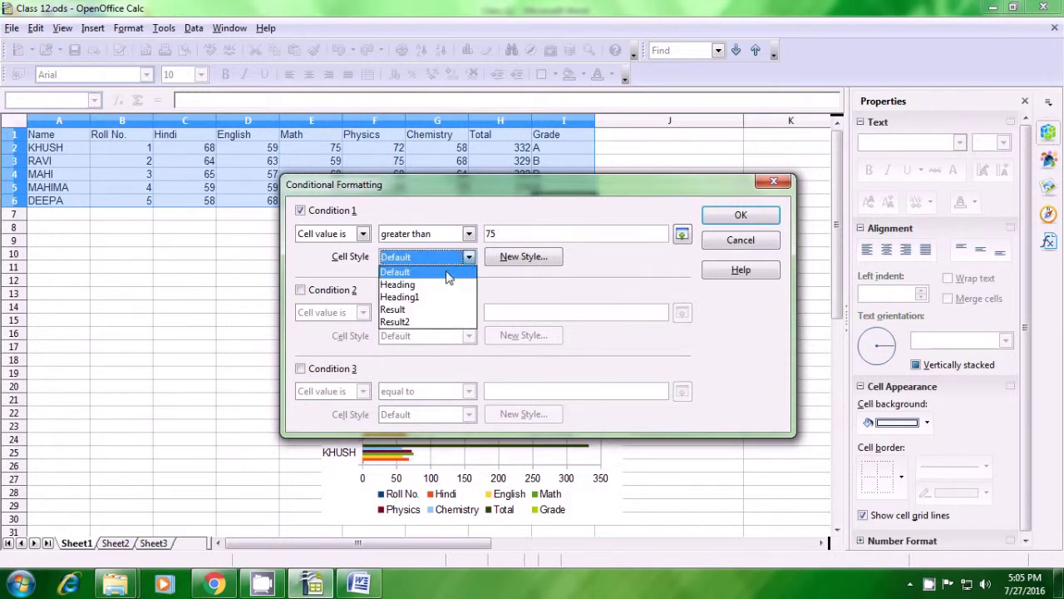
left_click(515, 267)
left_click(517, 259)
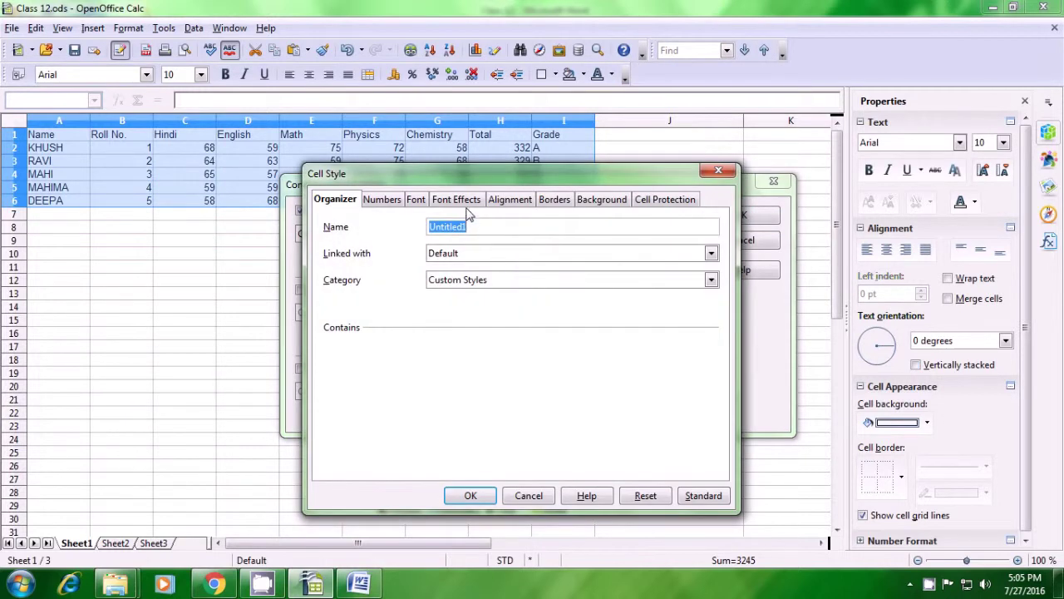
left_click(456, 201)
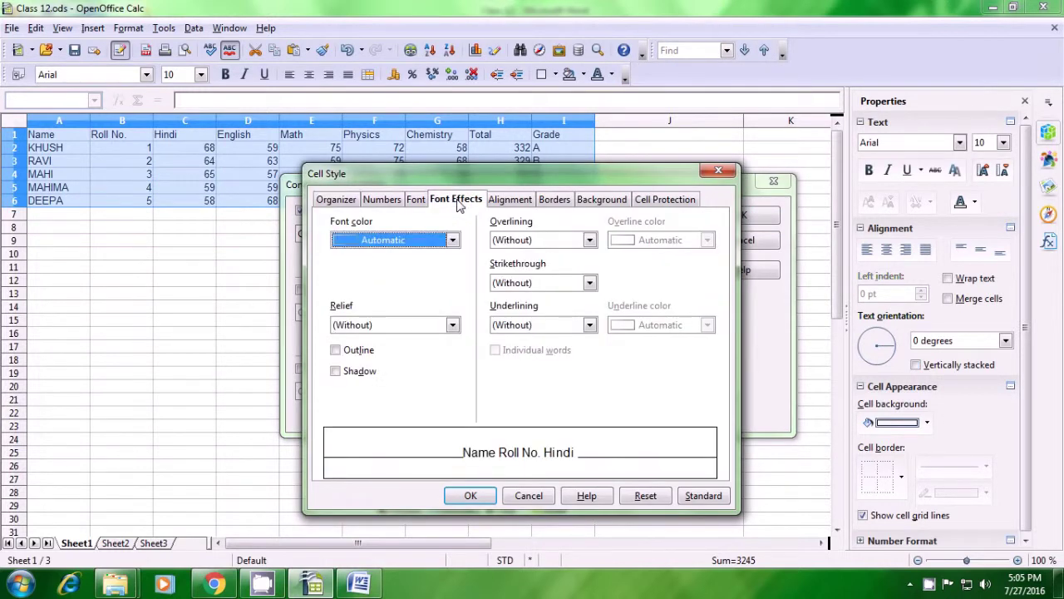
left_click(453, 241)
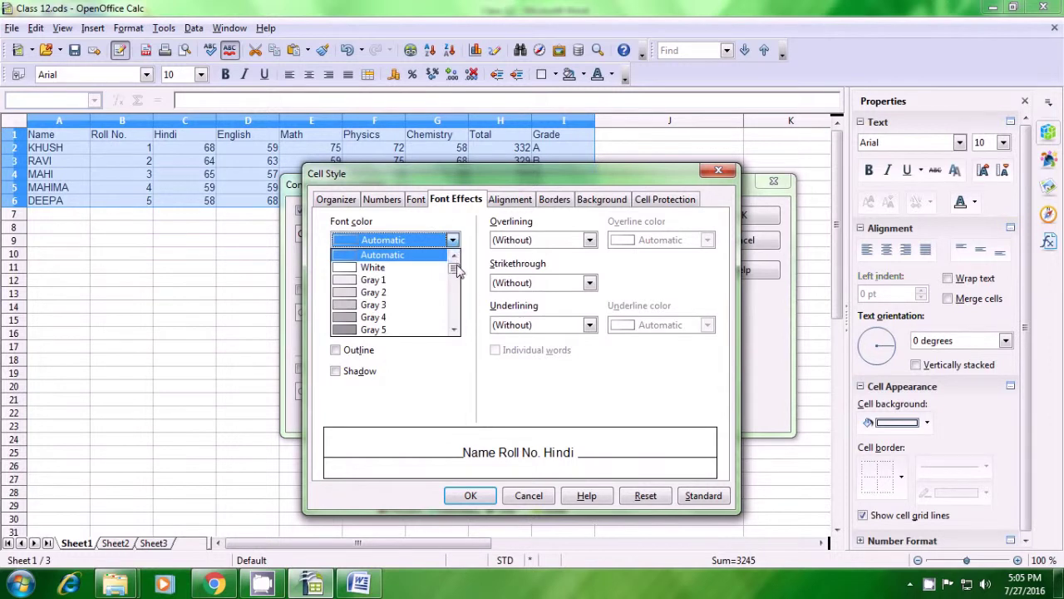
left_click_drag(455, 269, 462, 292)
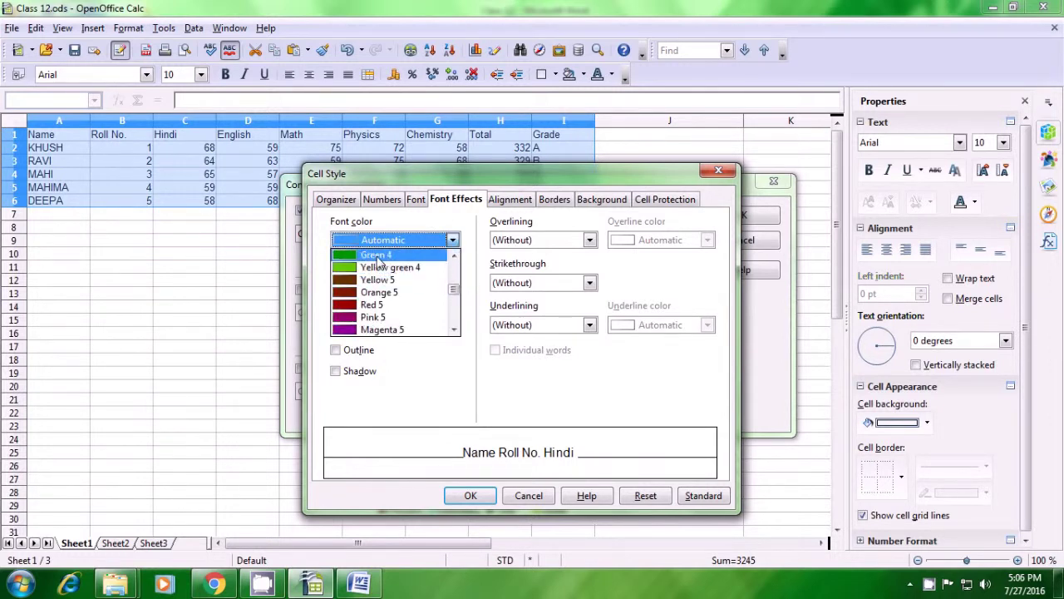
left_click(378, 255)
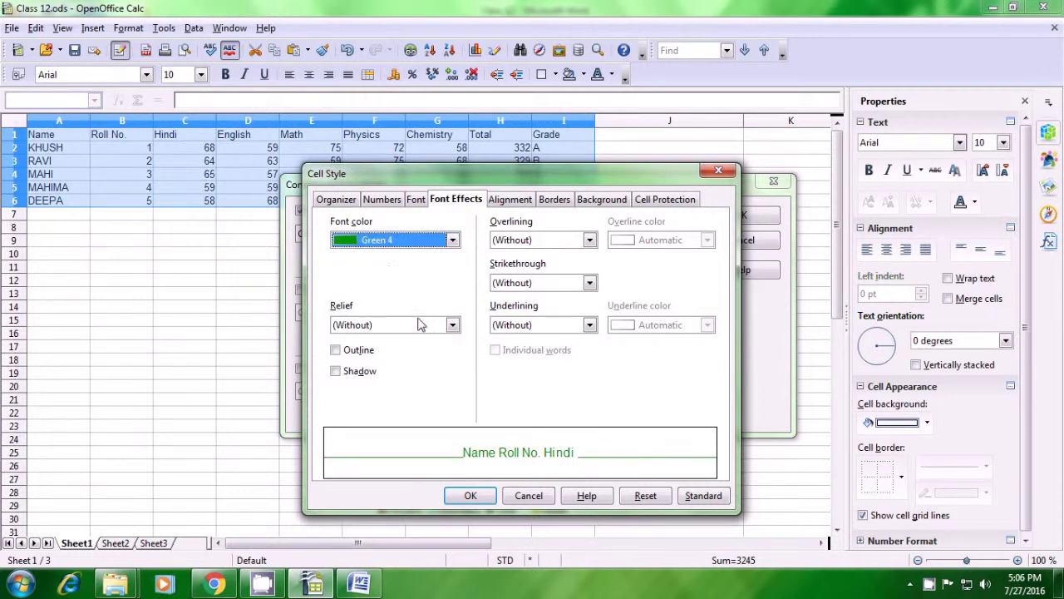
left_click(471, 495)
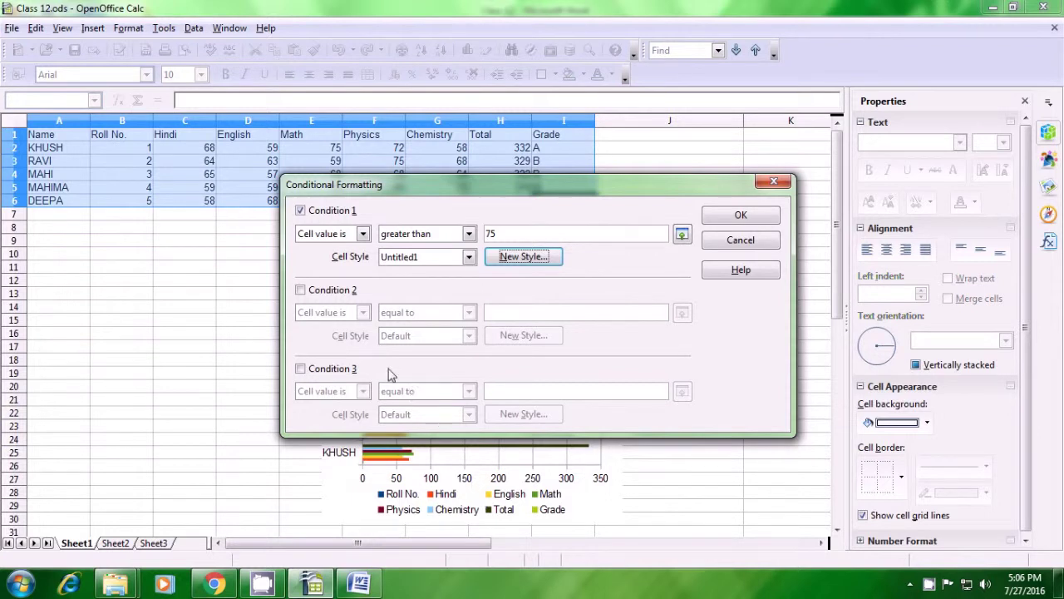
Step: Enable Condition 2 as cell value less than 75
left_click(301, 290)
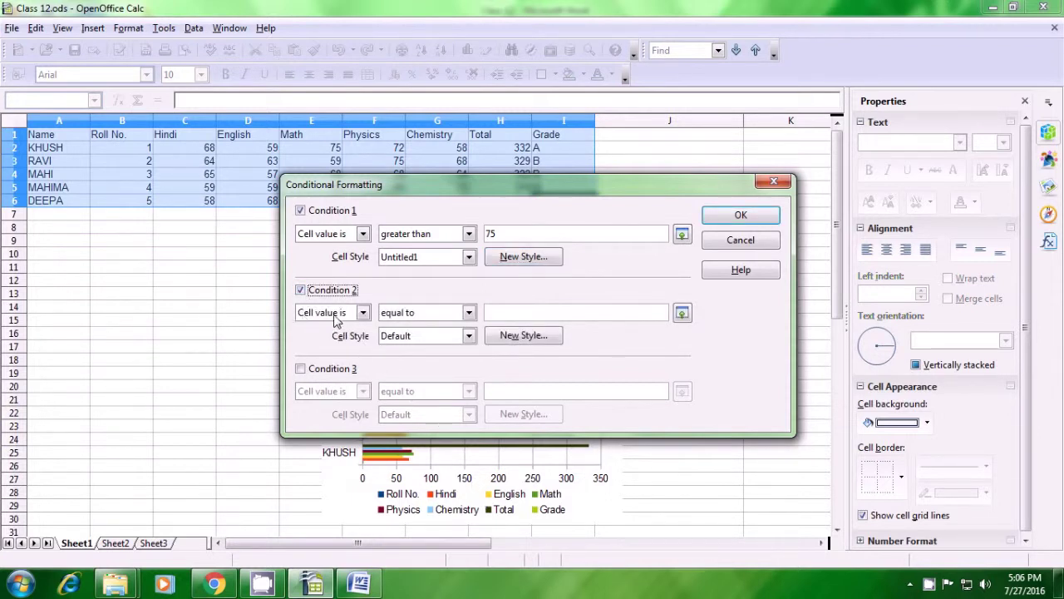
left_click(469, 314)
left_click(464, 341)
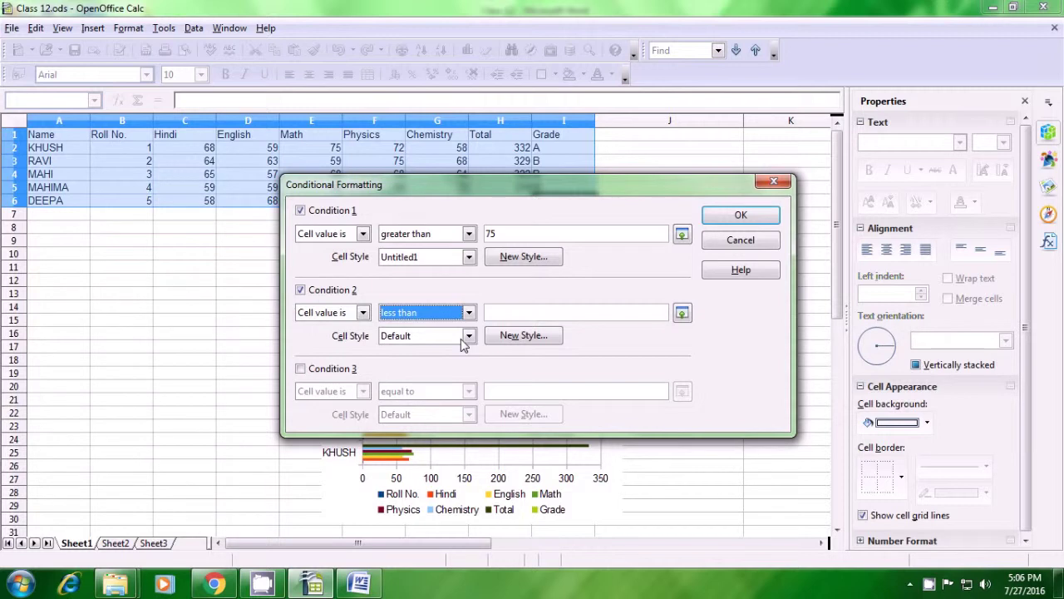
left_click(499, 314)
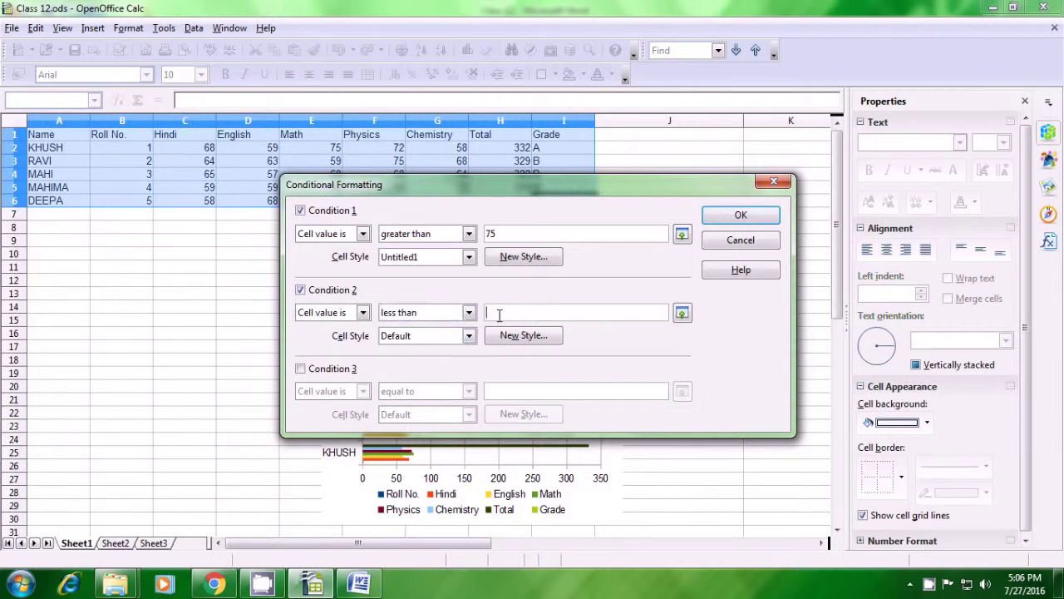
type("75")
Step: Create new style Untitled2 with Red 3 font colour for Condition 2
left_click(508, 335)
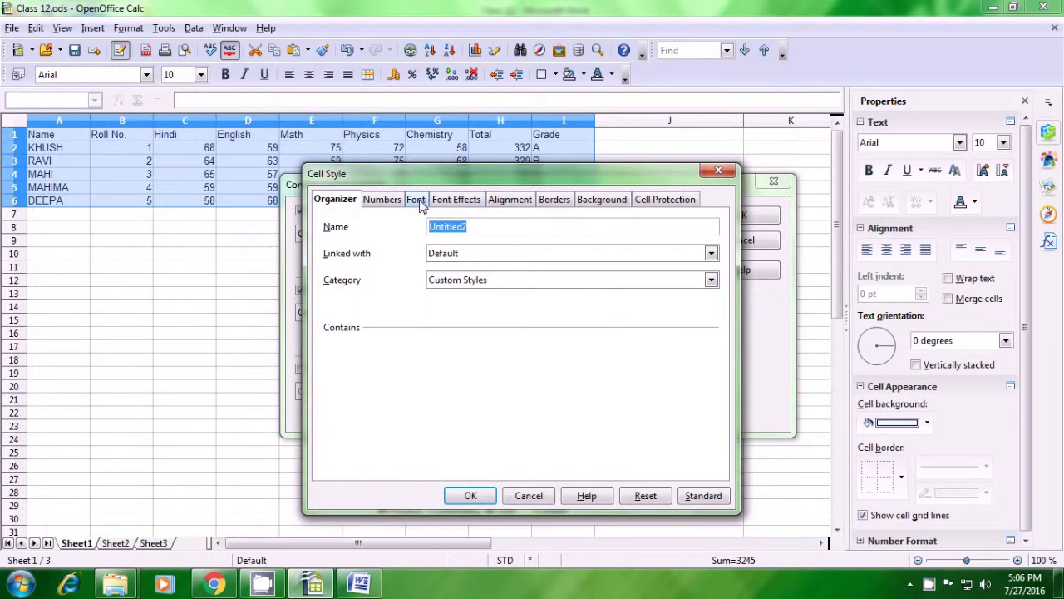
left_click(449, 202)
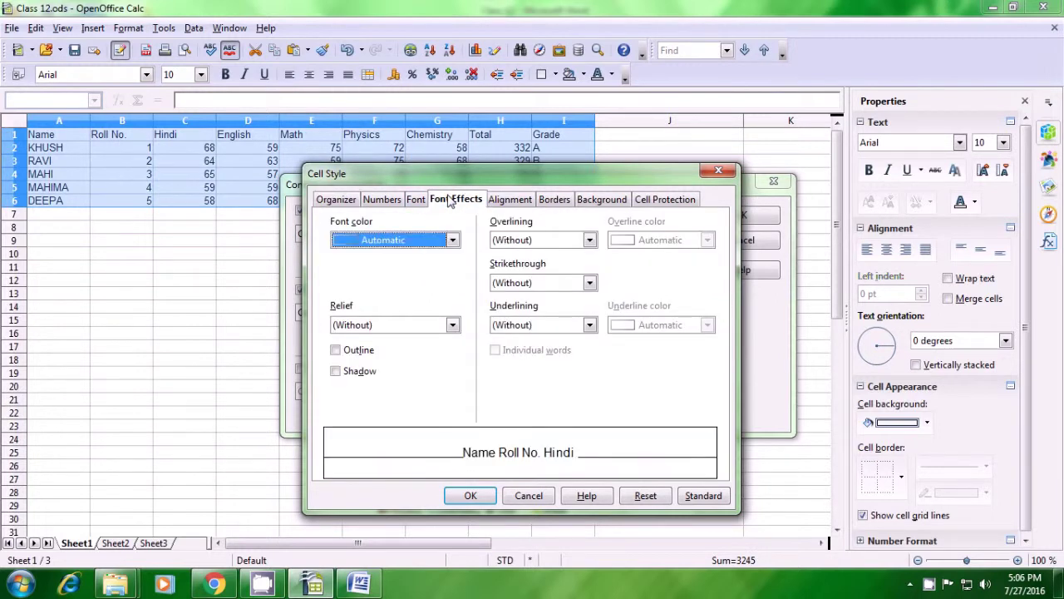
left_click(454, 241)
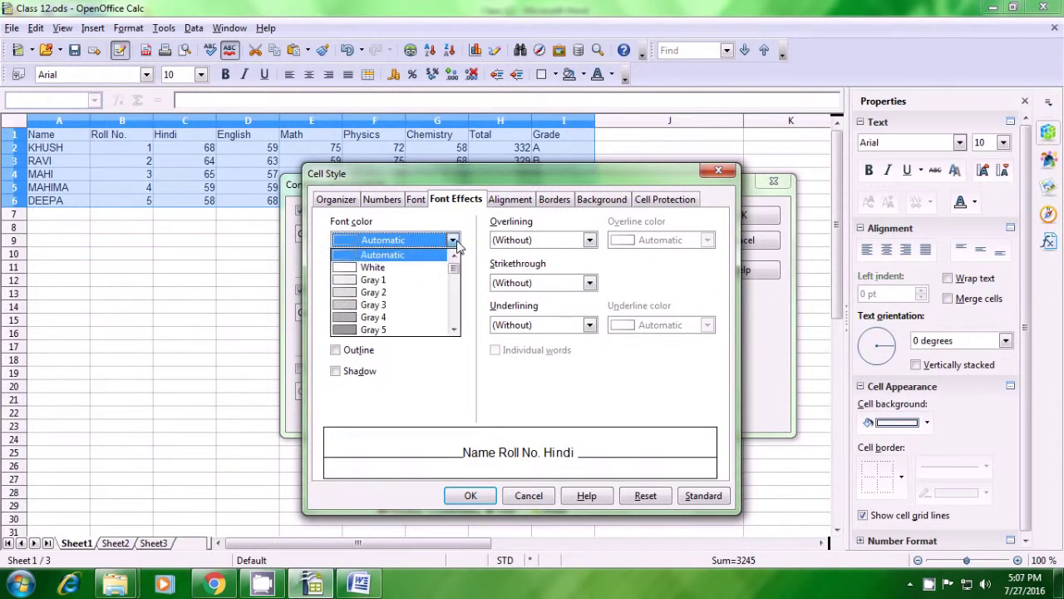
left_click_drag(454, 272, 454, 279)
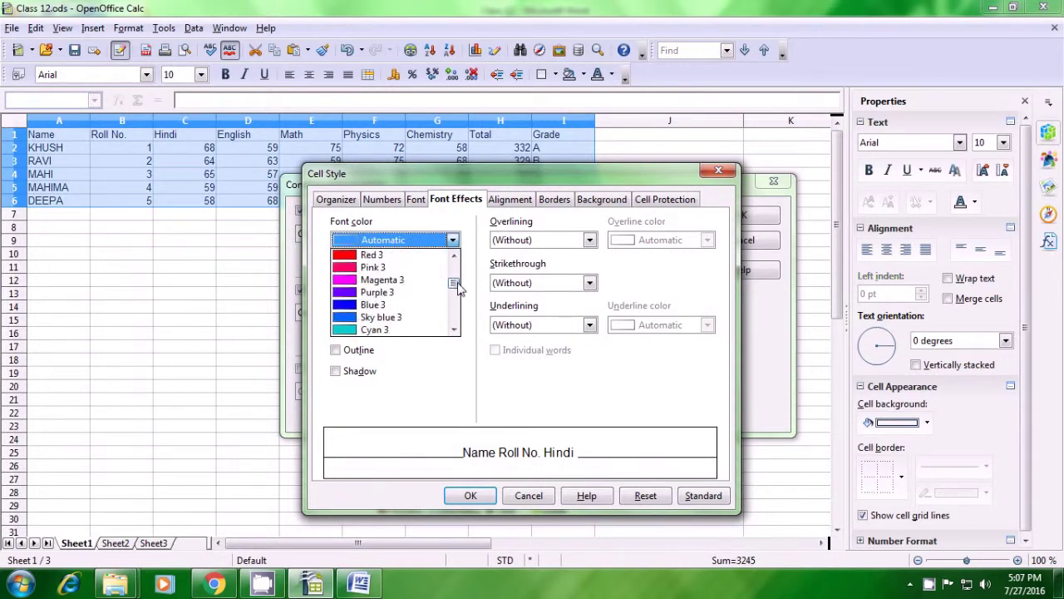
left_click(361, 257)
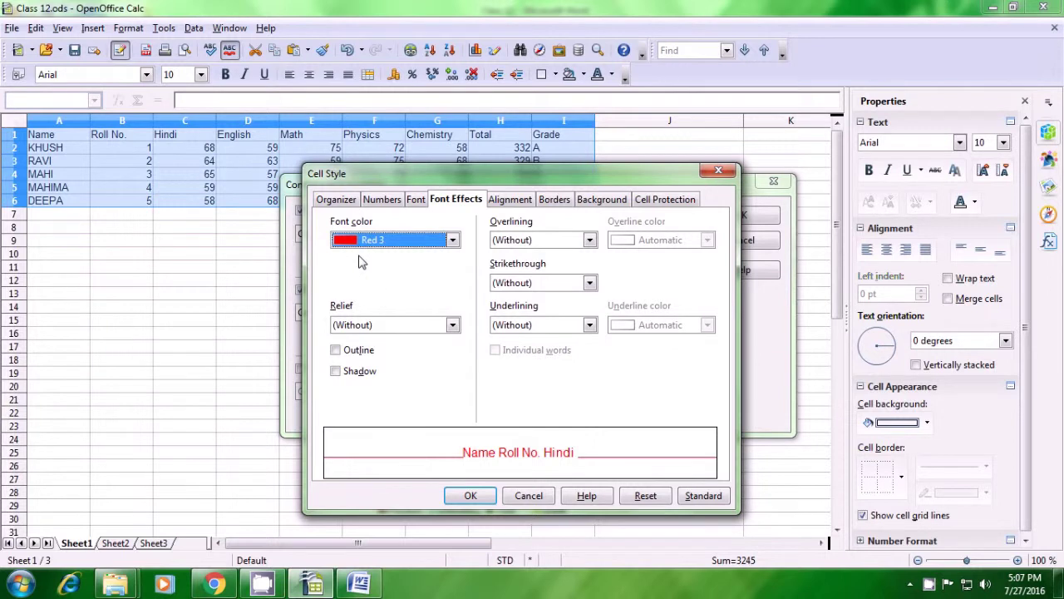
left_click(471, 496)
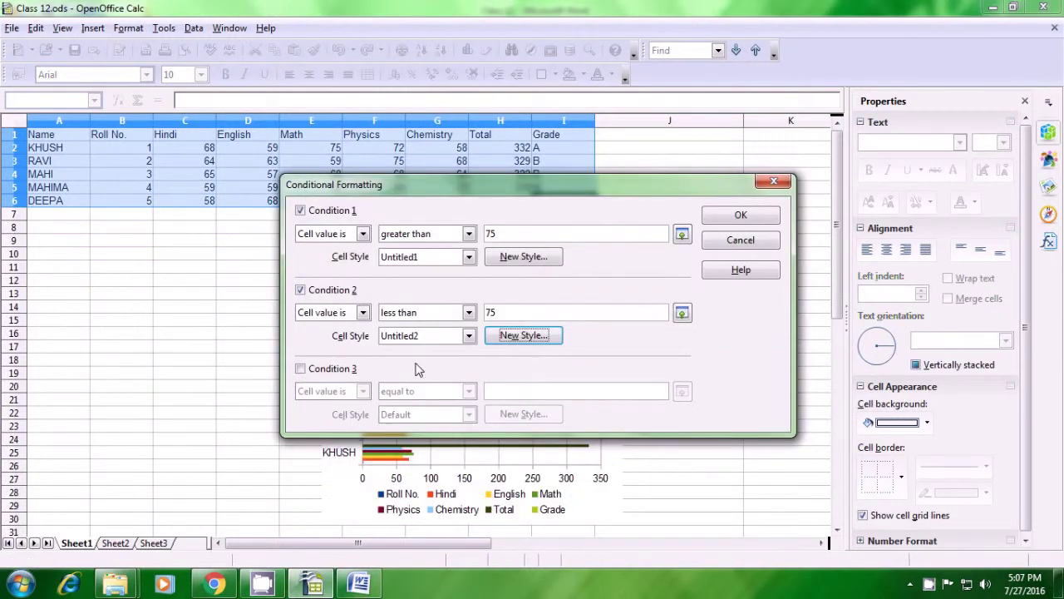
Step: Enable Condition 3 as equal to 75, then apply the rules to colour the marks
left_click(301, 369)
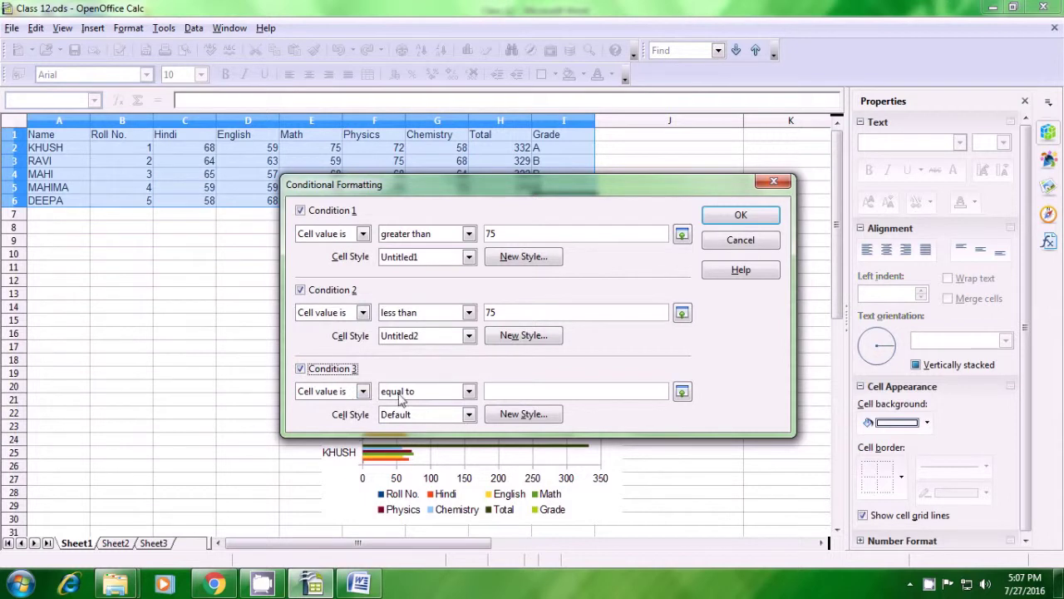
left_click(512, 390)
type("75")
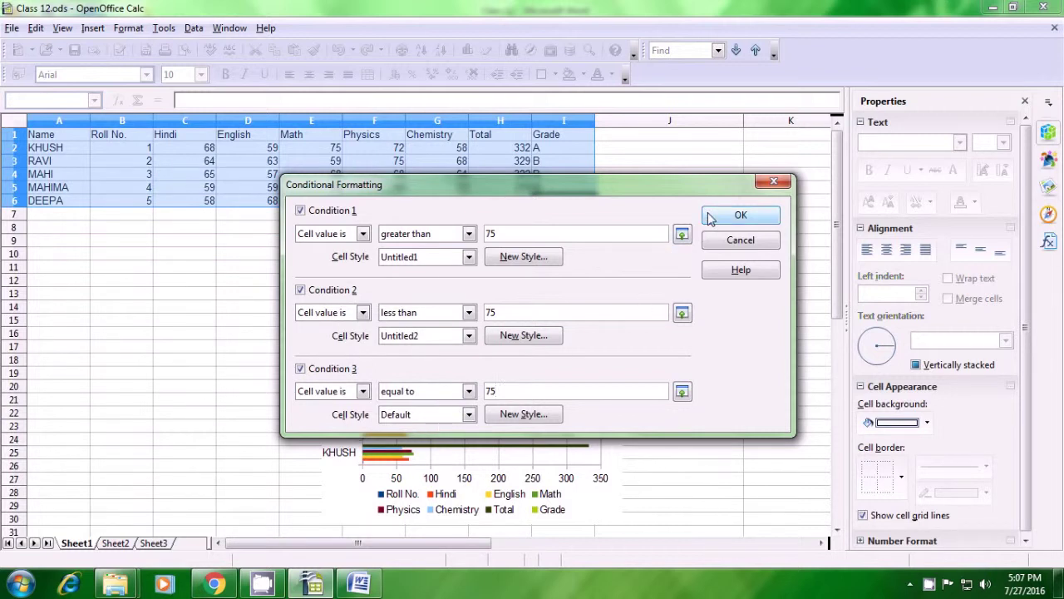
left_click(740, 215)
left_click(198, 273)
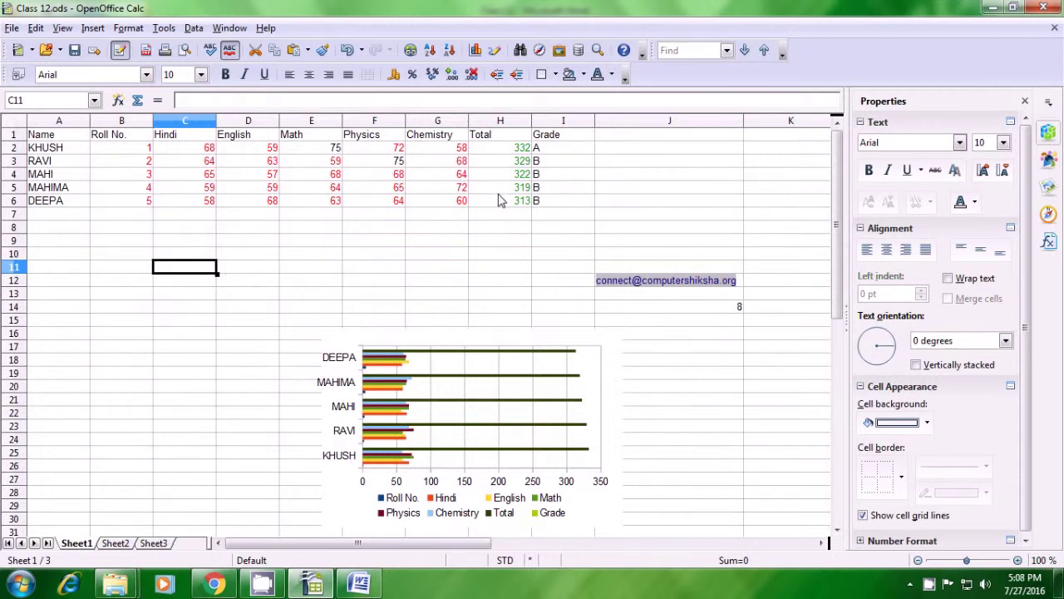
Step: Inspect the 75 marks in E2 and F3, then select headers A1:I1, Name to Grade
left_click(337, 150)
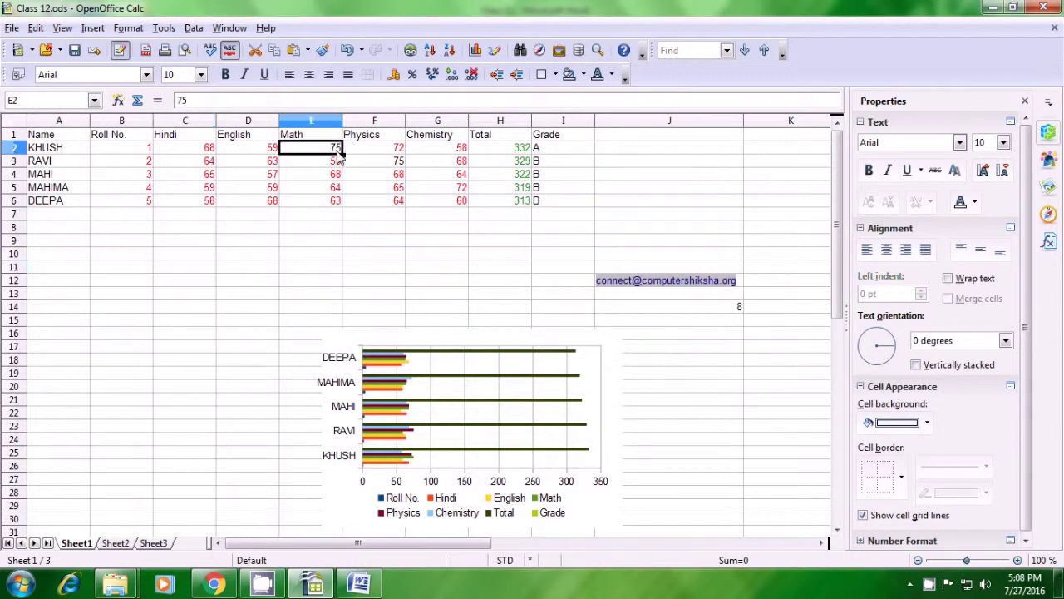
left_click(387, 161)
left_click(332, 257)
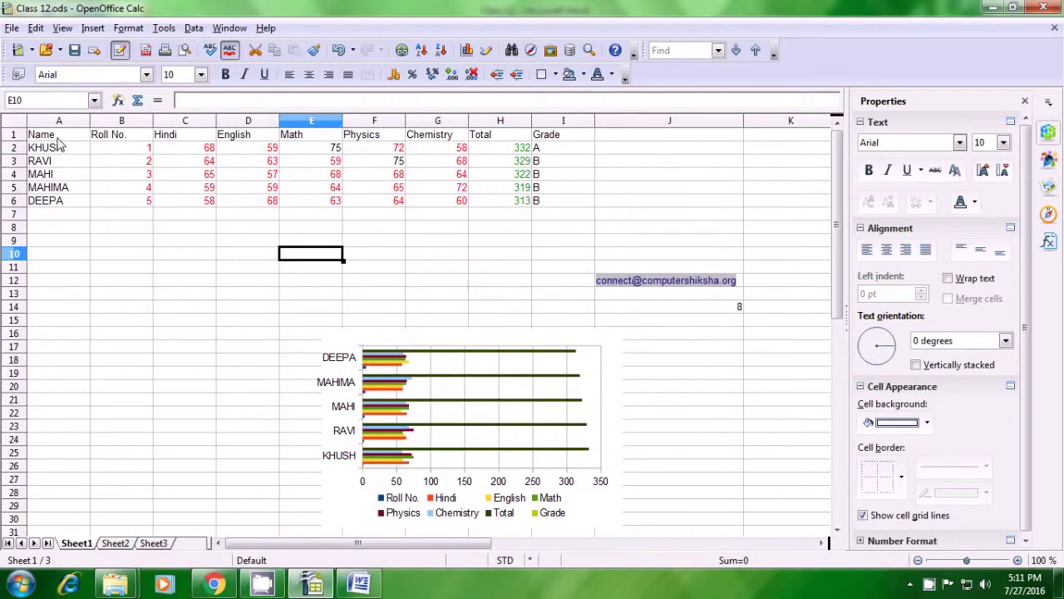
left_click_drag(58, 138, 538, 138)
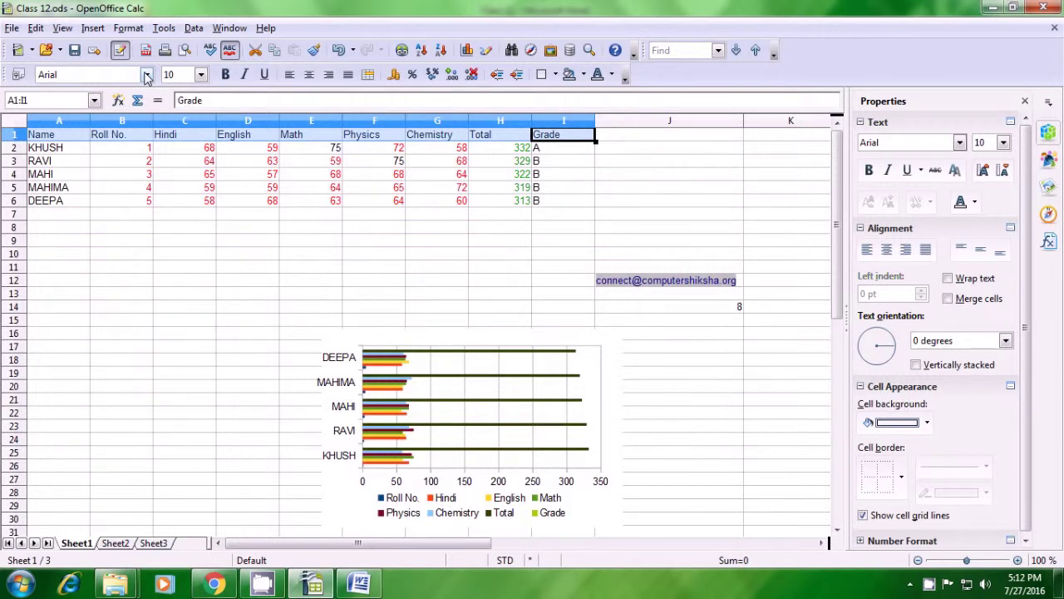
Step: Format the A1:I1 headers, Name through Grade, as bold Arial Black
left_click(146, 76)
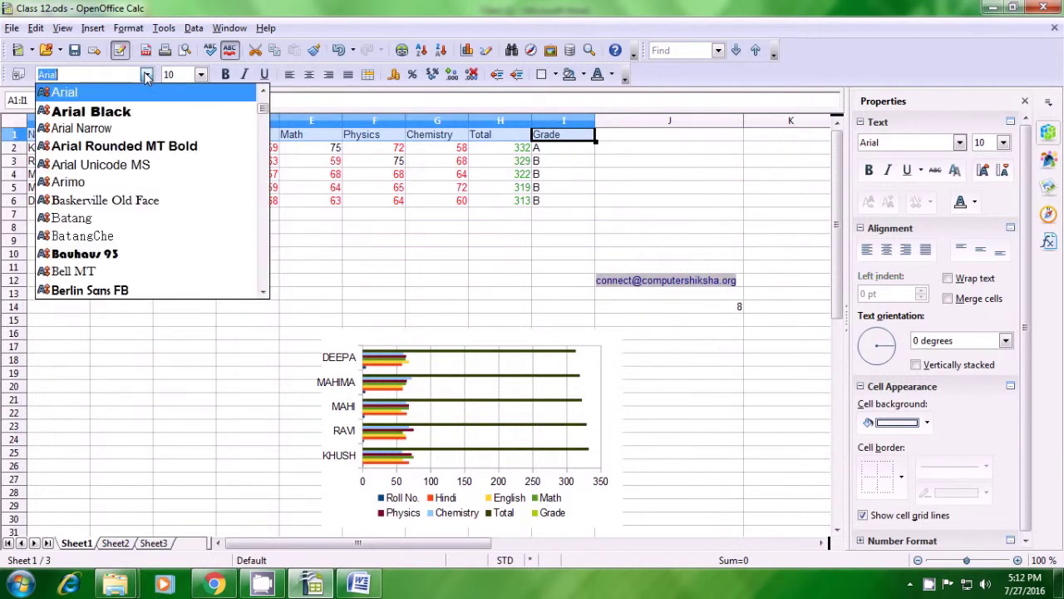
left_click(148, 117)
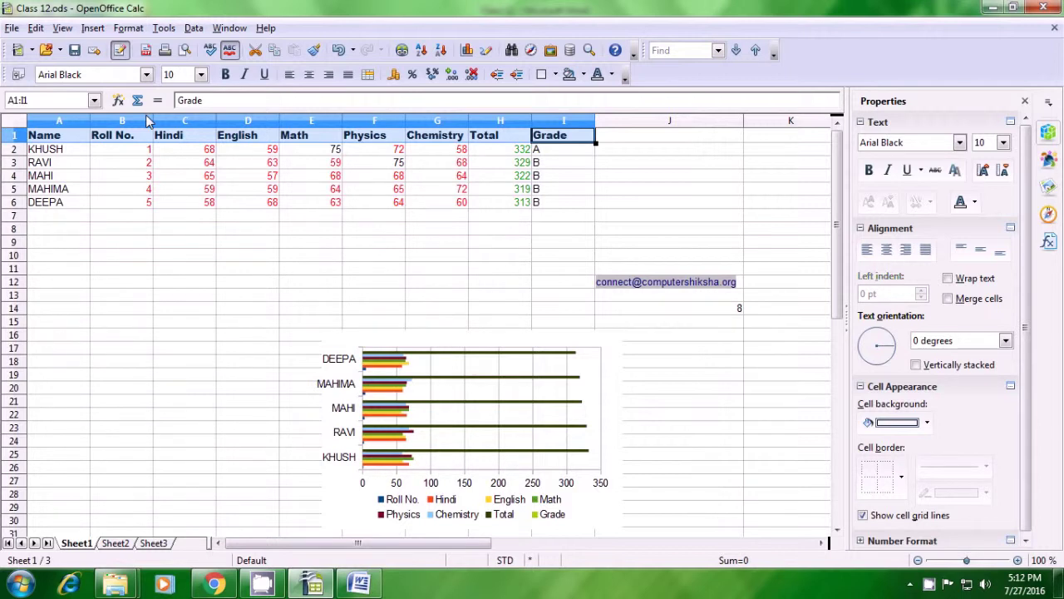
left_click(225, 74)
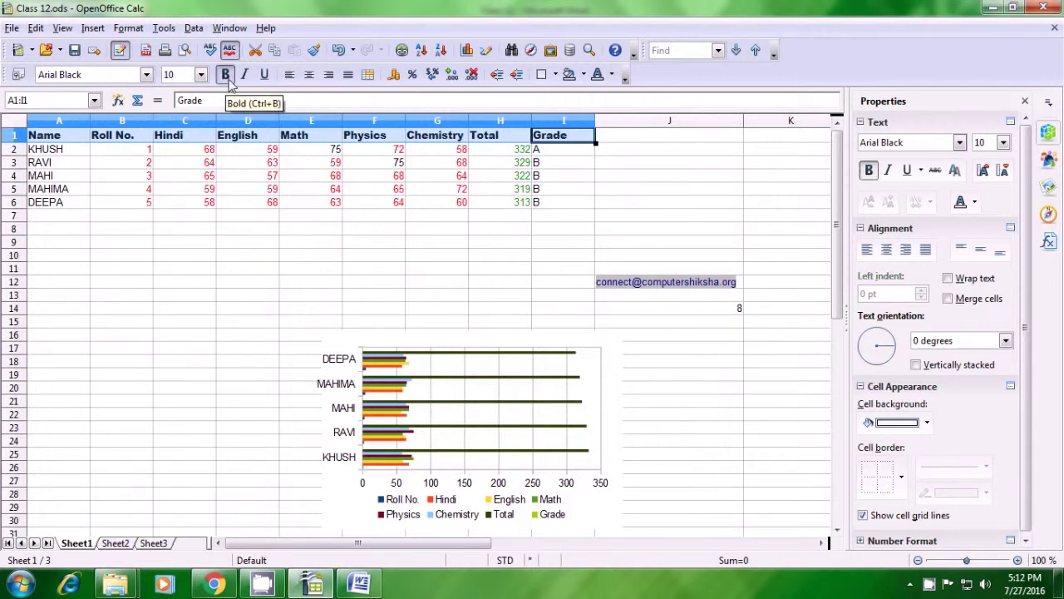
left_click(304, 233)
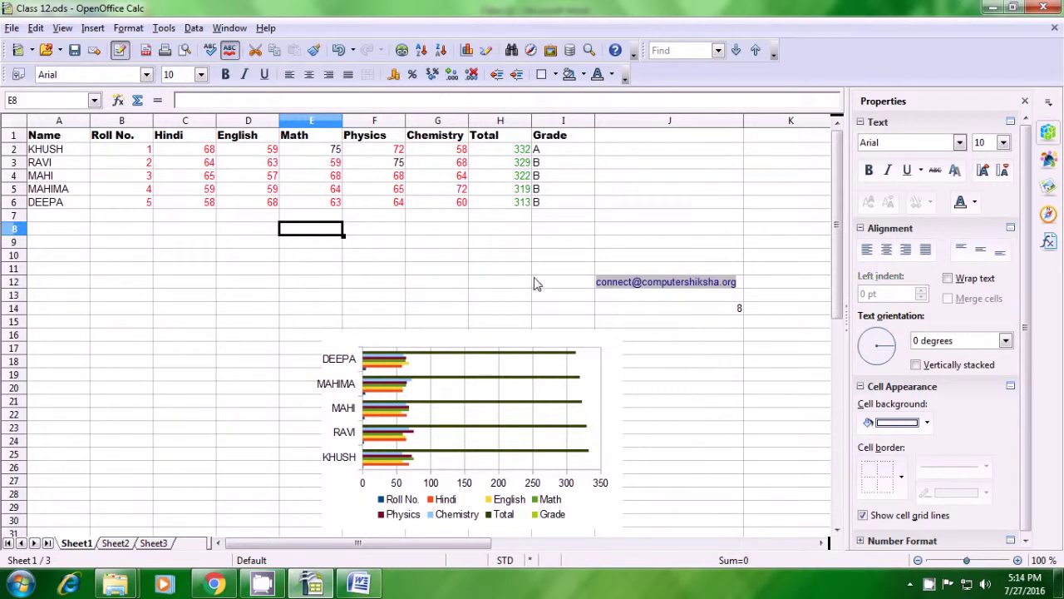
Step: Select the e-mail address in J12 and open Data > Text to Columns
mouse_move(613, 292)
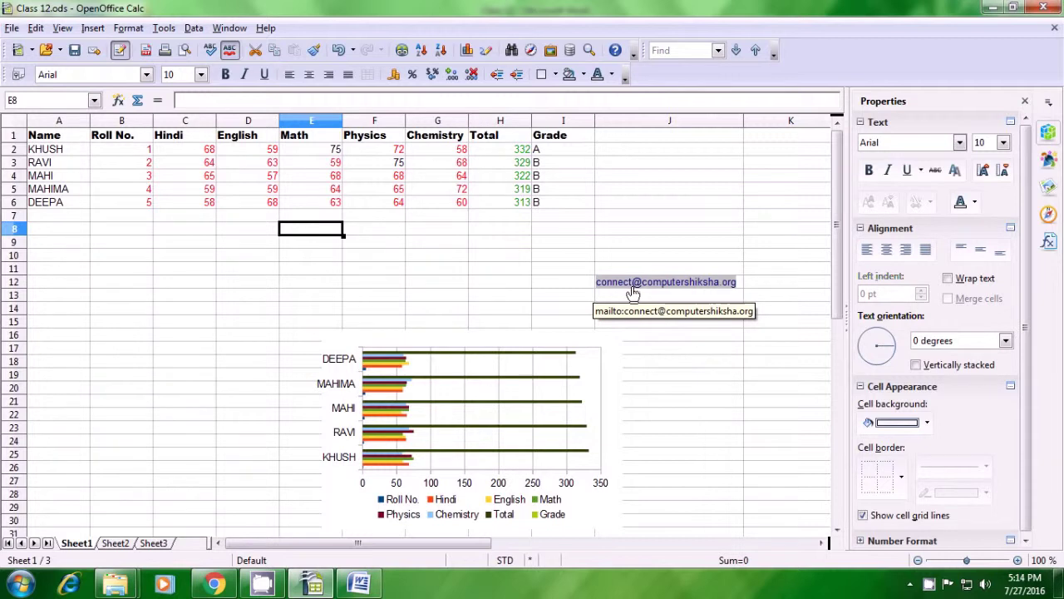
left_click(742, 290)
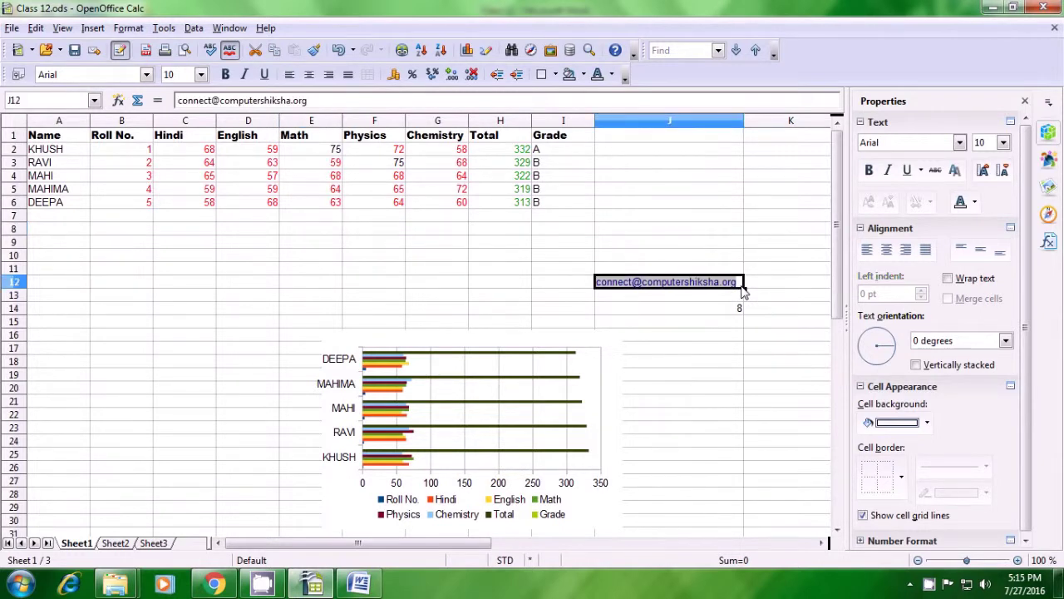
left_click(166, 29)
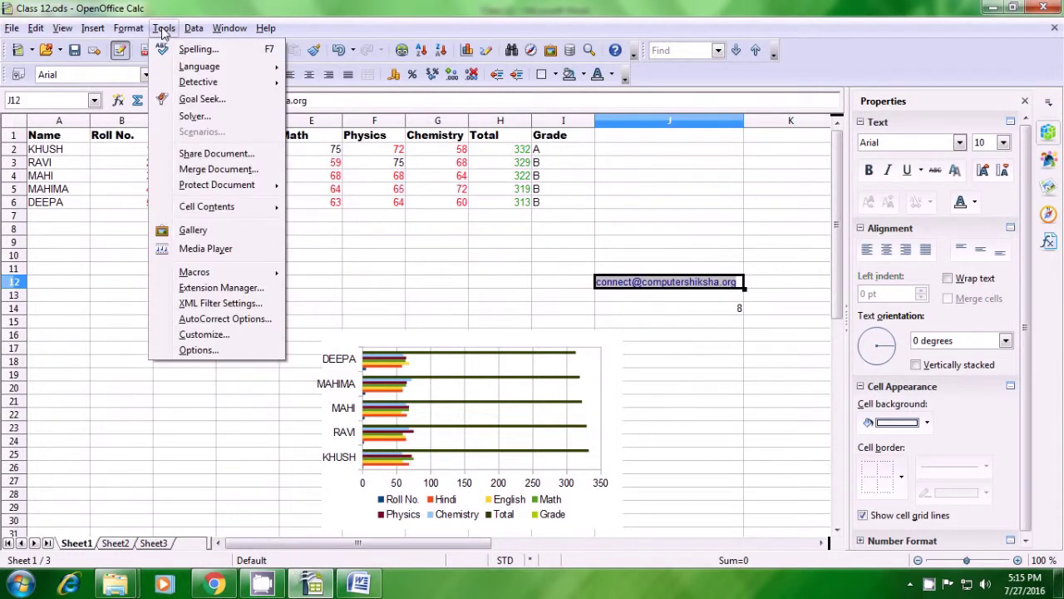
mouse_move(144, 30)
mouse_move(191, 30)
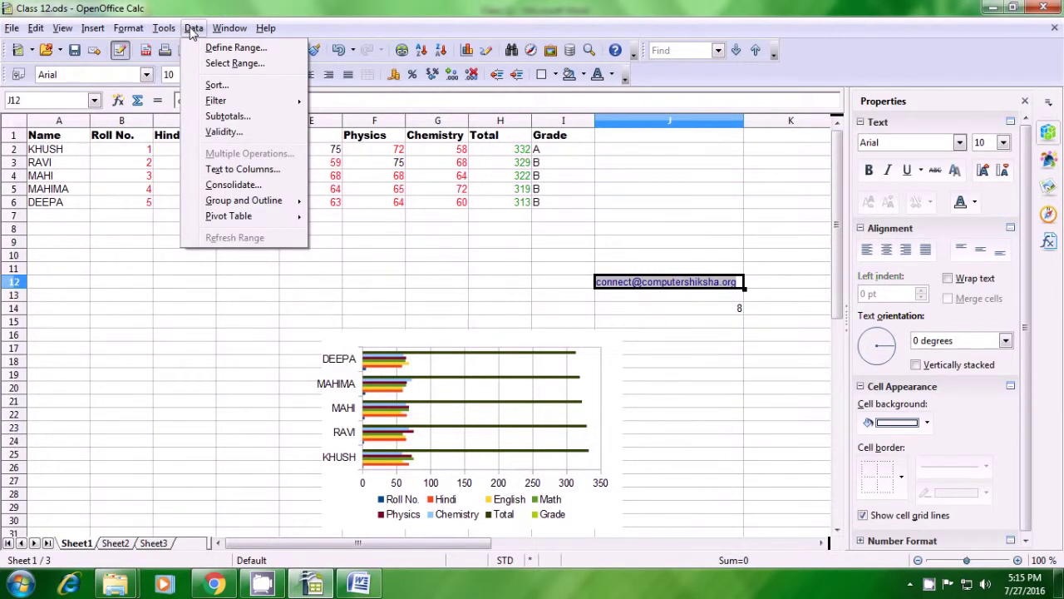
left_click(224, 170)
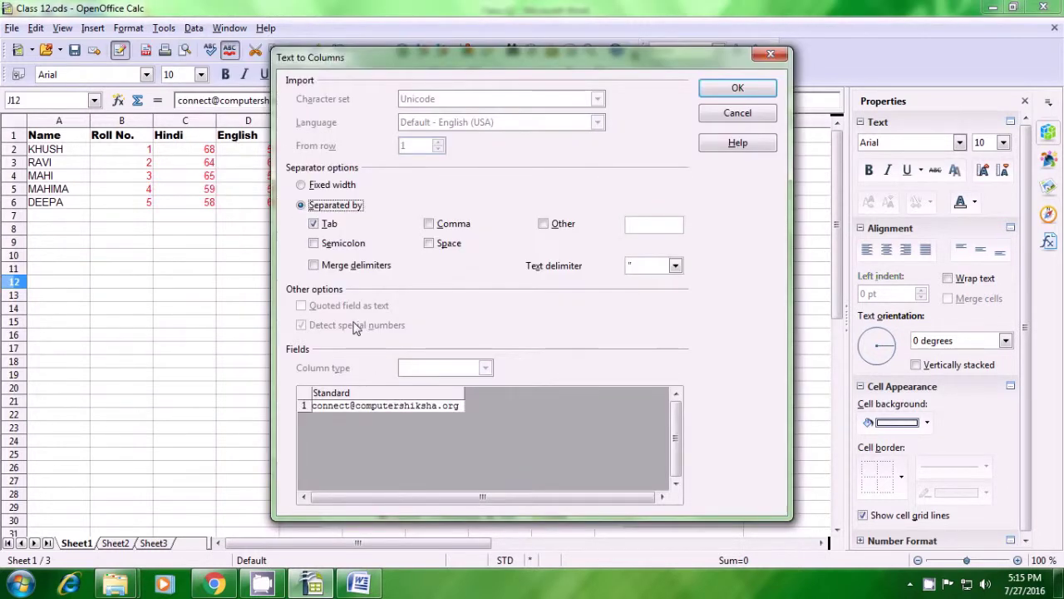
Step: Replace the Tab separator with Other separators '@' and '.'
left_click(324, 230)
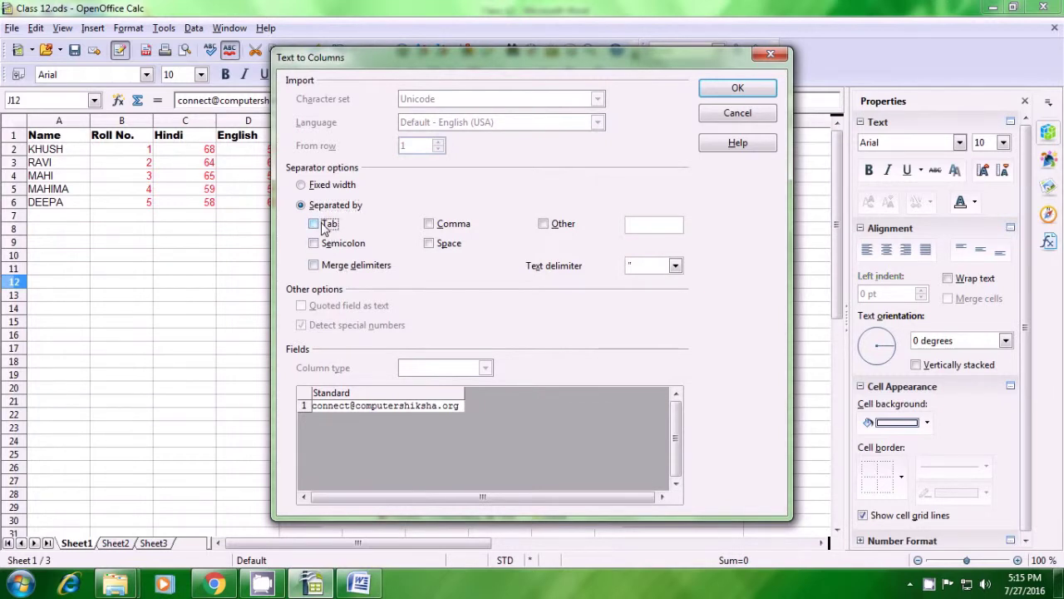
left_click(544, 226)
type("@")
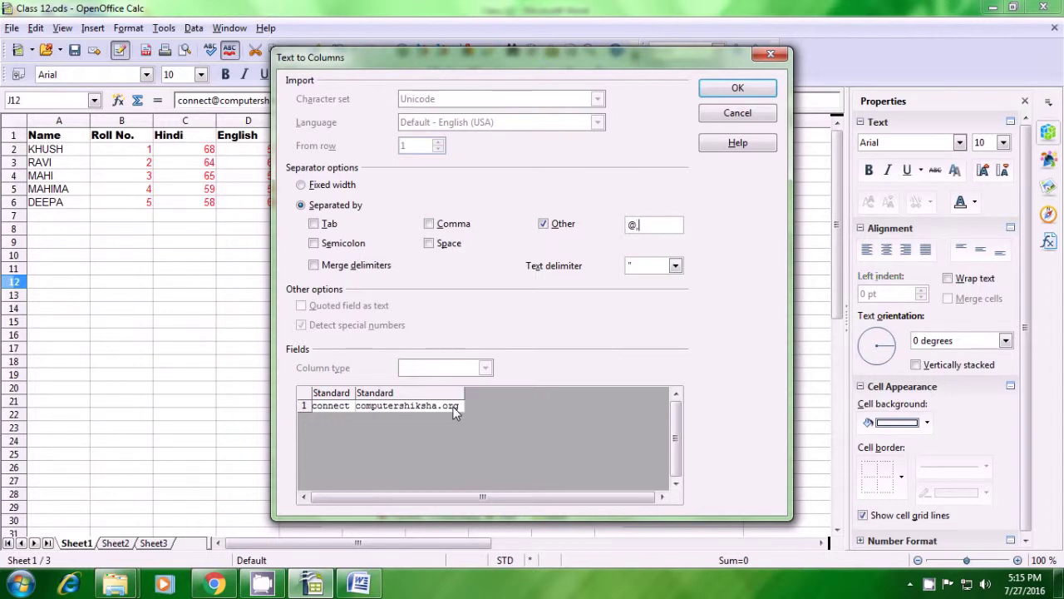
type(".")
Step: Split the e-mail across J12, K12 and L12, then autofit column J
left_click(750, 89)
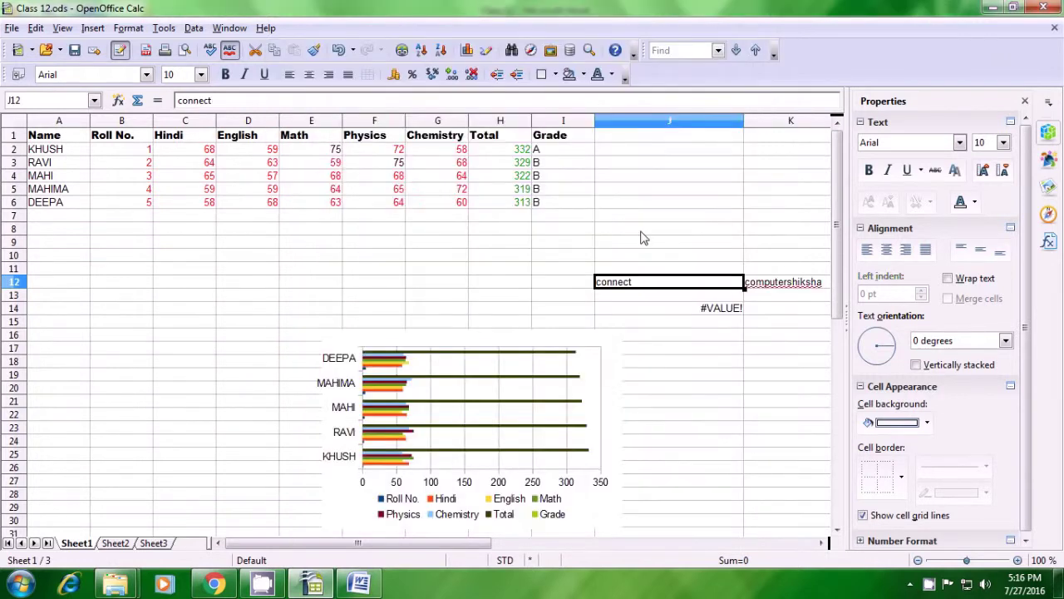
left_click(652, 337)
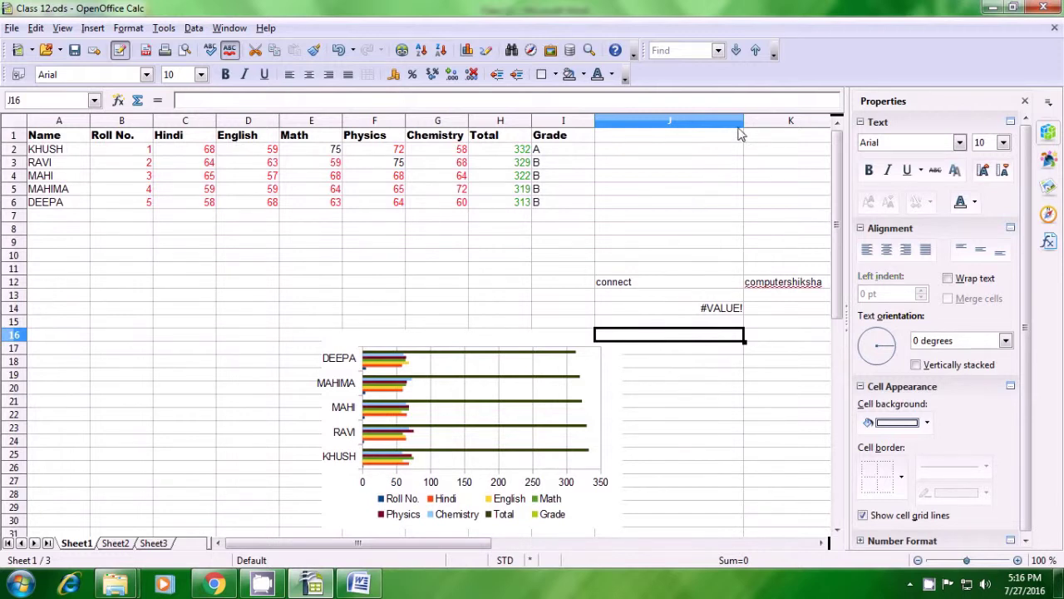
double_click(745, 120)
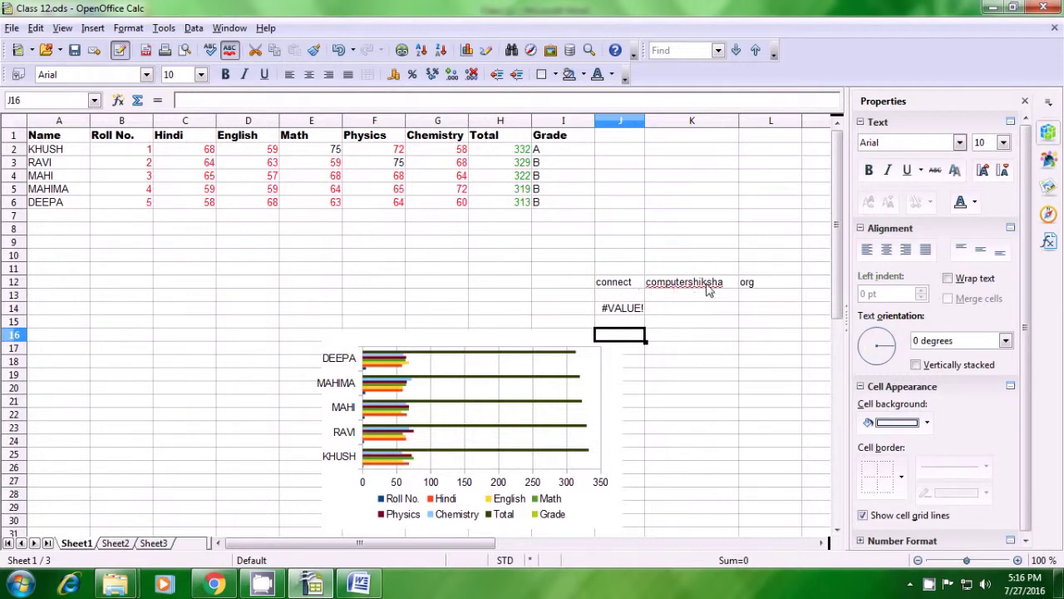
left_click(563, 297)
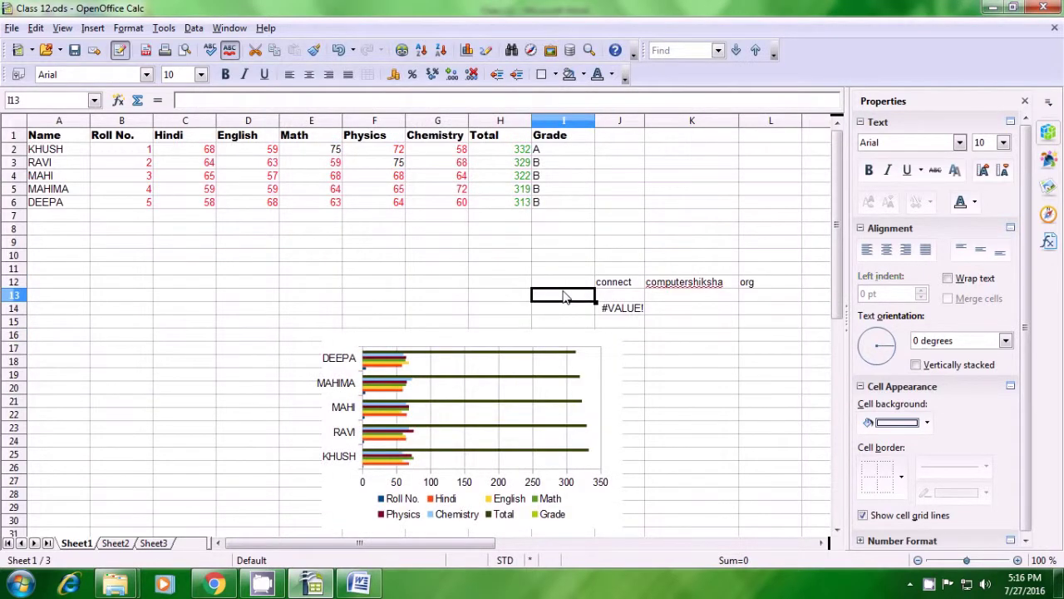